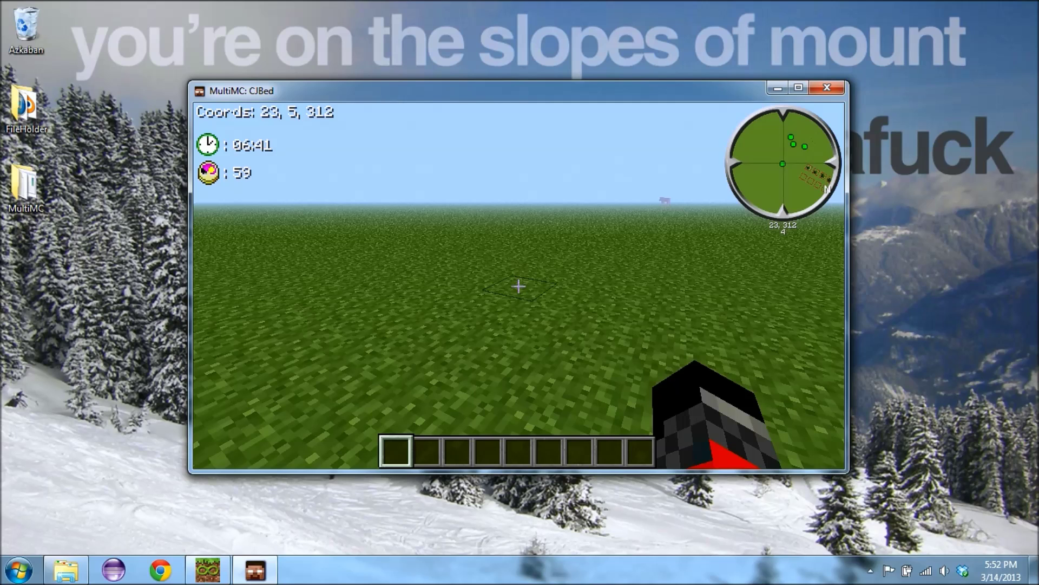
Display the MythicDrops plugin help with the /md command.
key("slash")
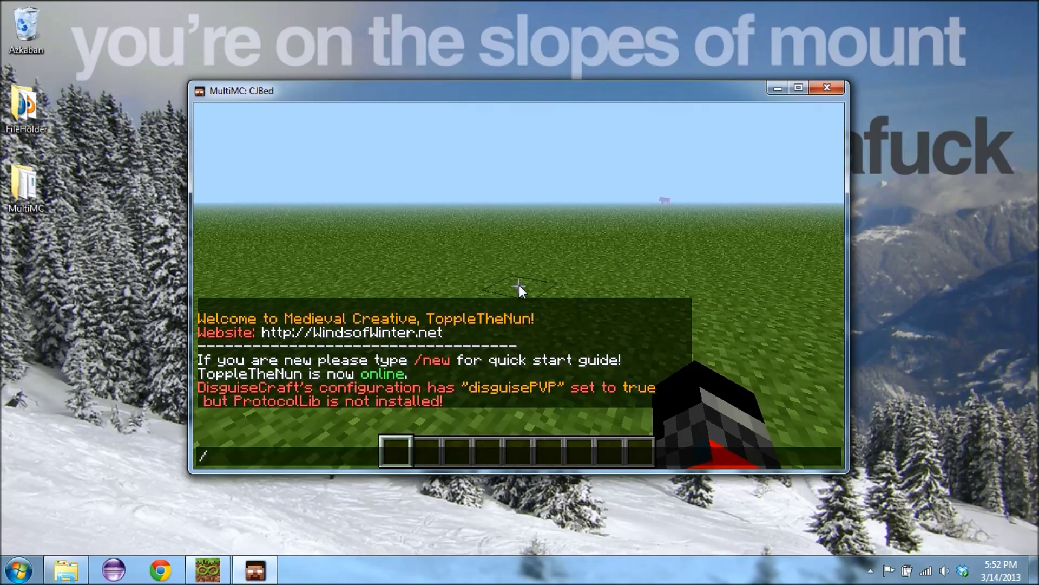
type("md")
key("Return")
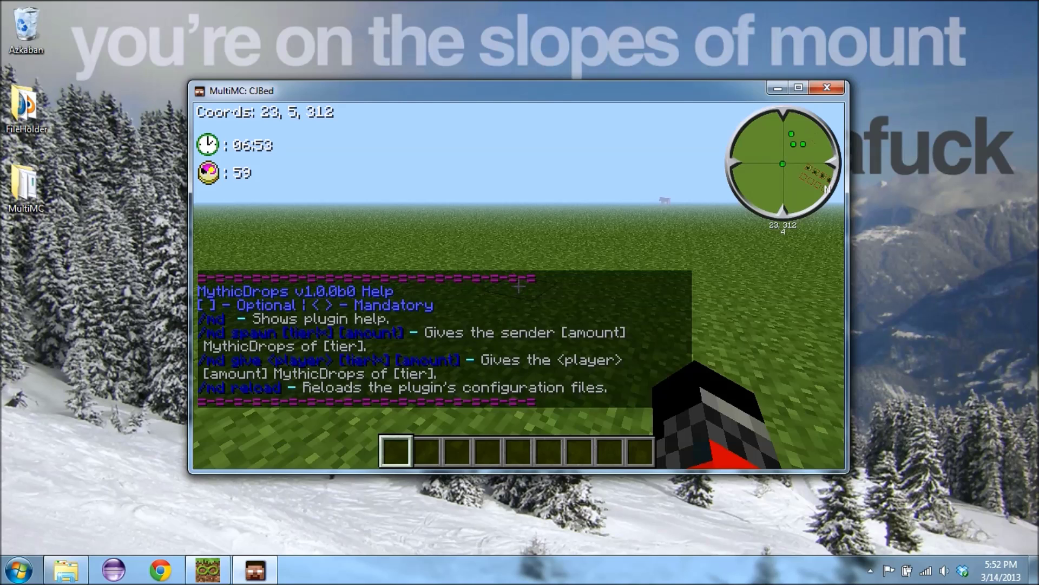
Spawn a random MythicDrops item with /md spawn and inspect its tooltip in the inventory.
key("t")
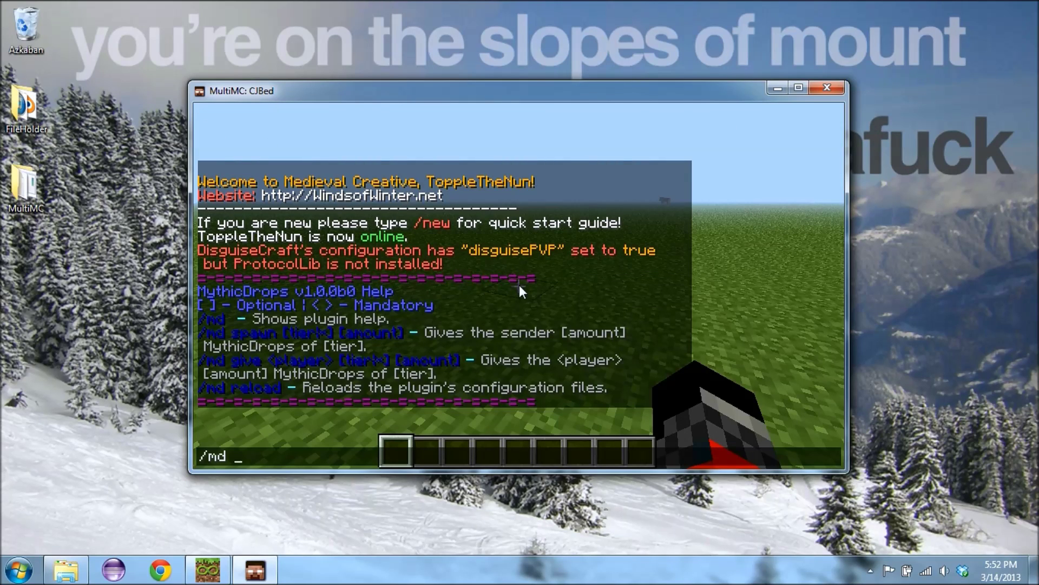
type("/md spawn")
key("Return")
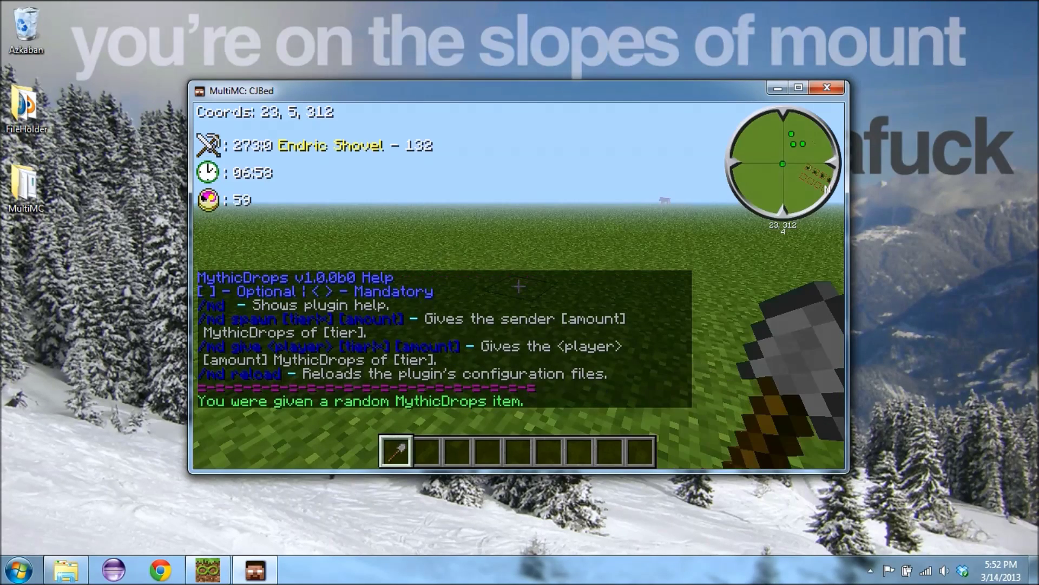
key("e")
mouse_move(397, 361)
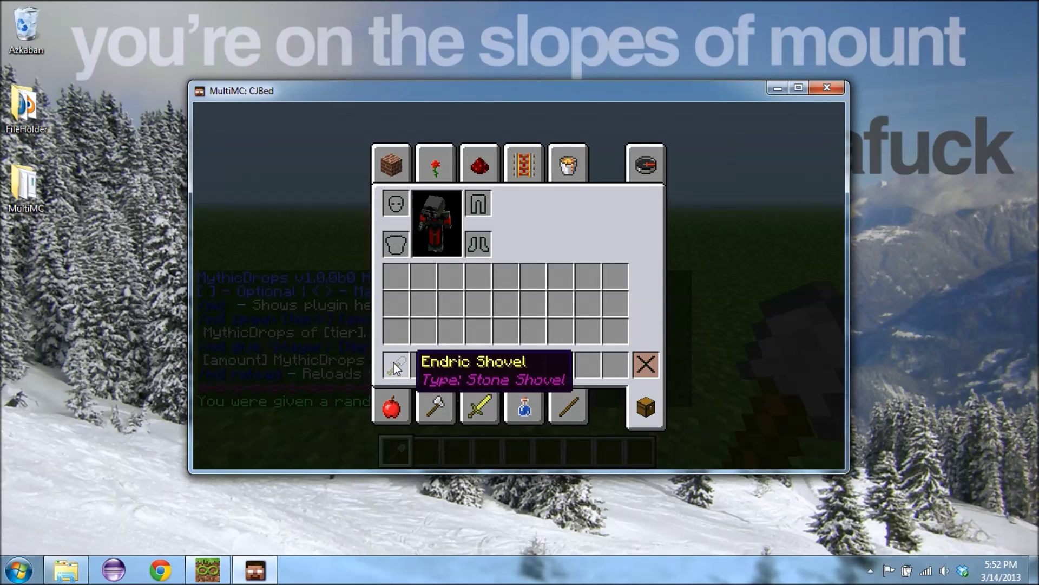
key("e")
Spawn one Uncommon-tier item with /md spawn Uncommon and inspect it in the inventory.
key("t")
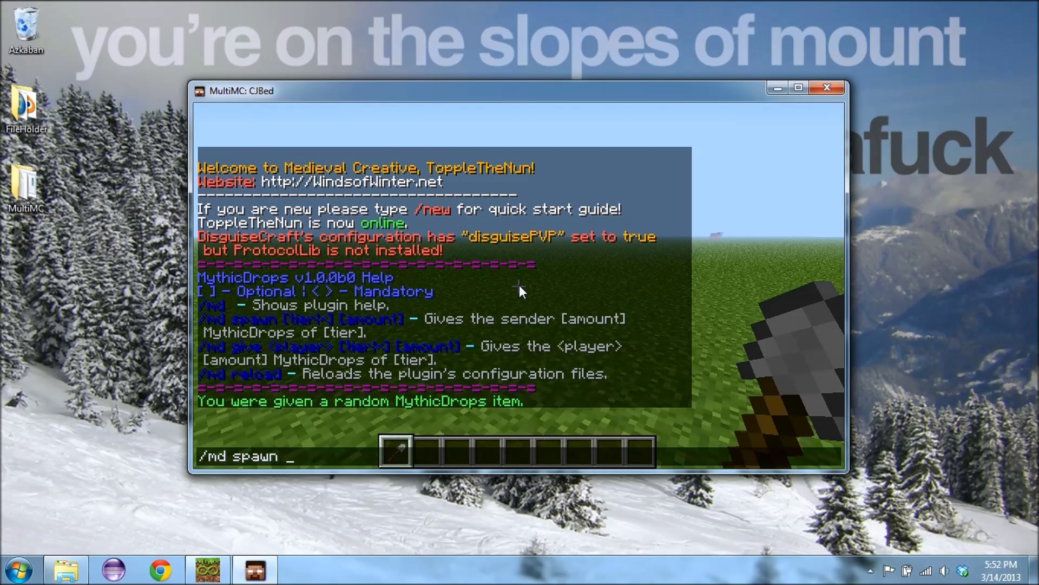
type("/md spawn Uncommon")
key("Return")
key("e")
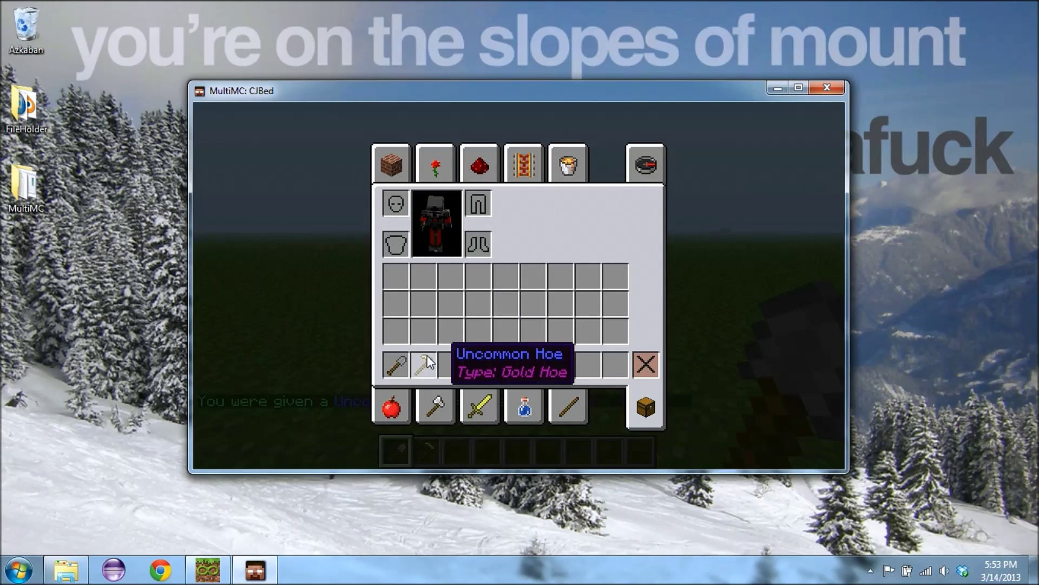
type("e")
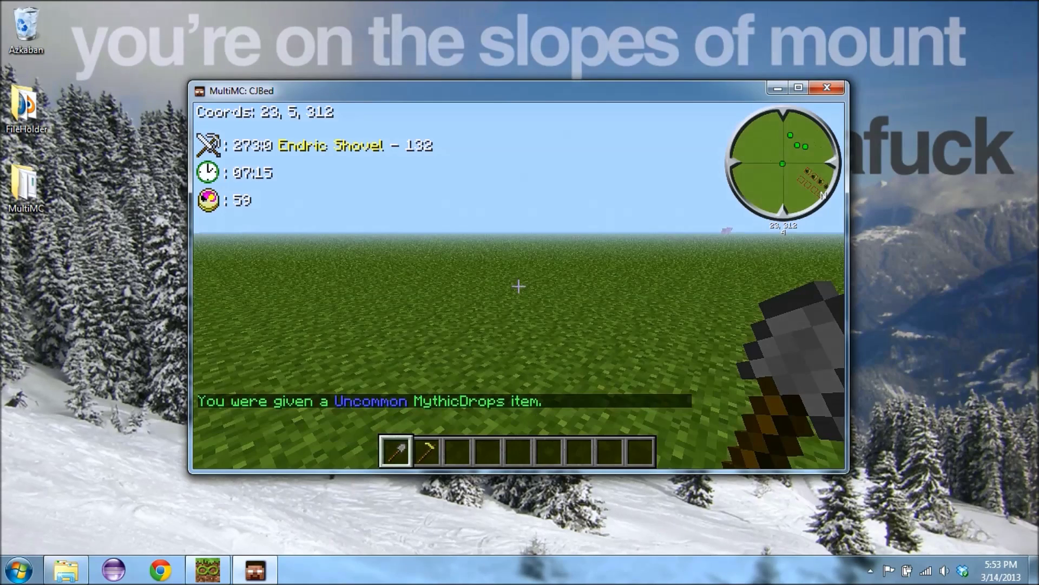
Spawn an item of any tier with /md spawn * and inspect it in the inventory.
type("/md sp")
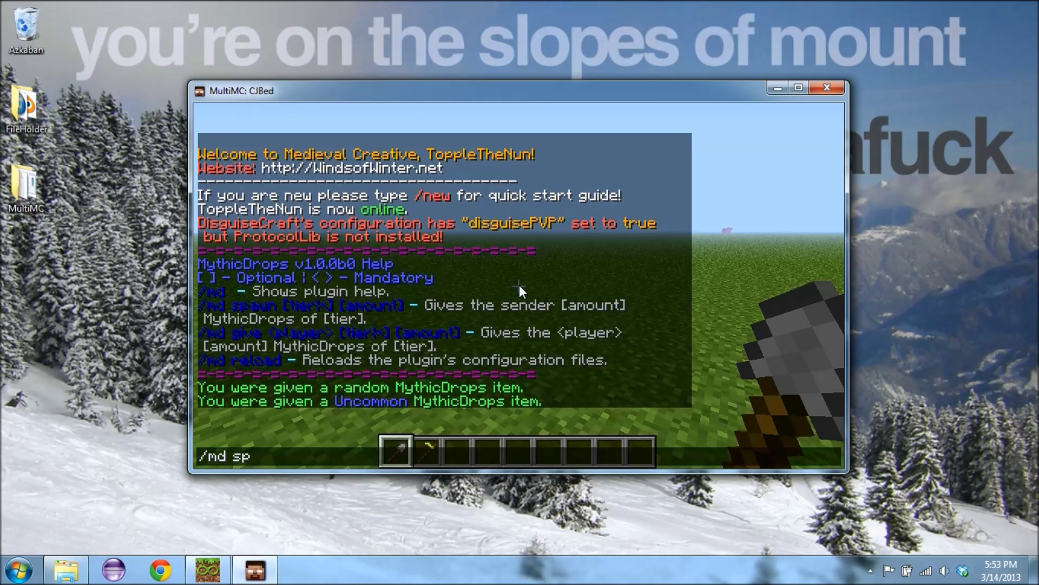
type("awn *")
key("Return")
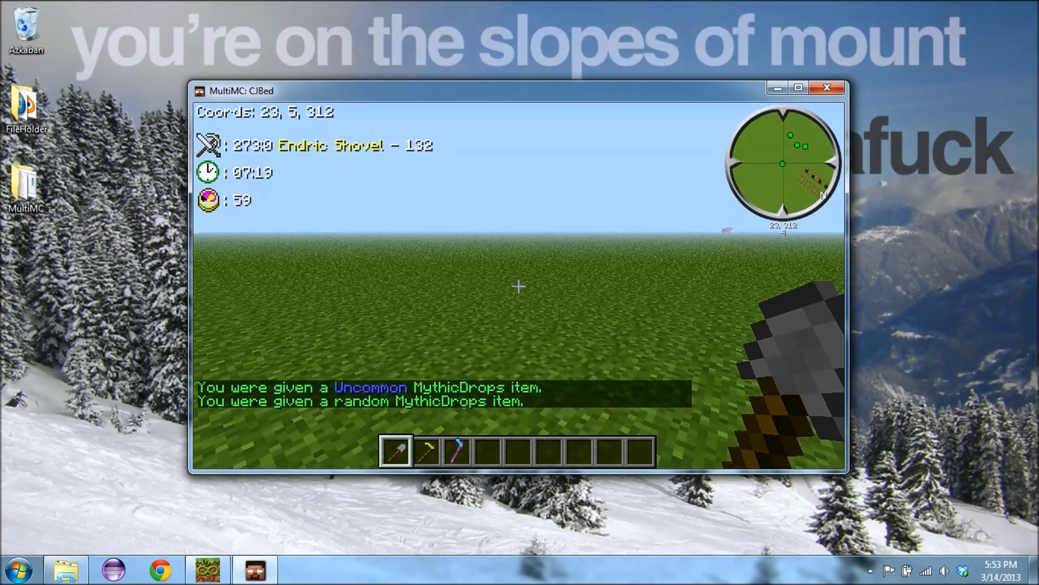
key("e")
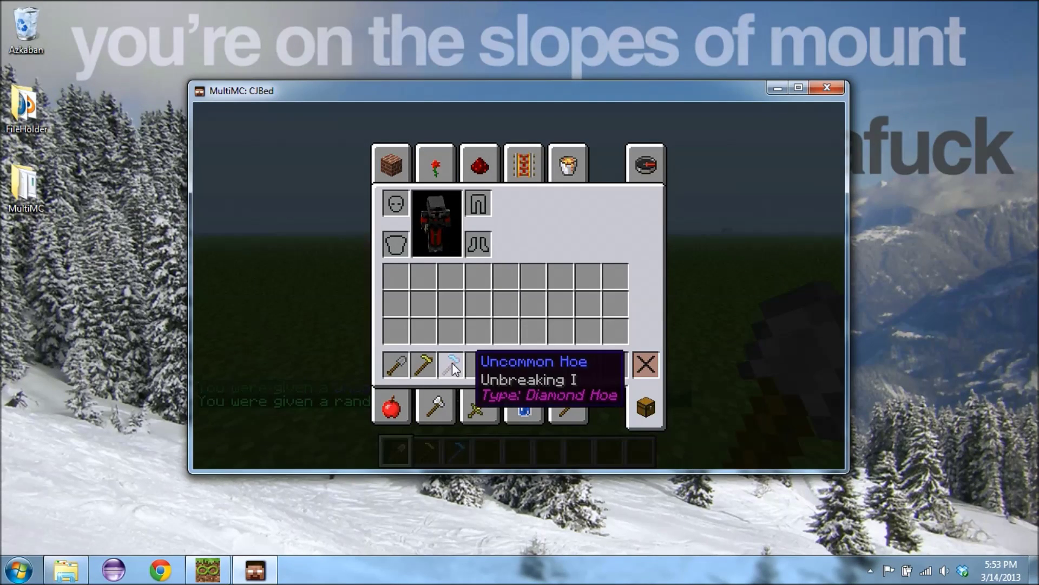
key("e")
key("t")
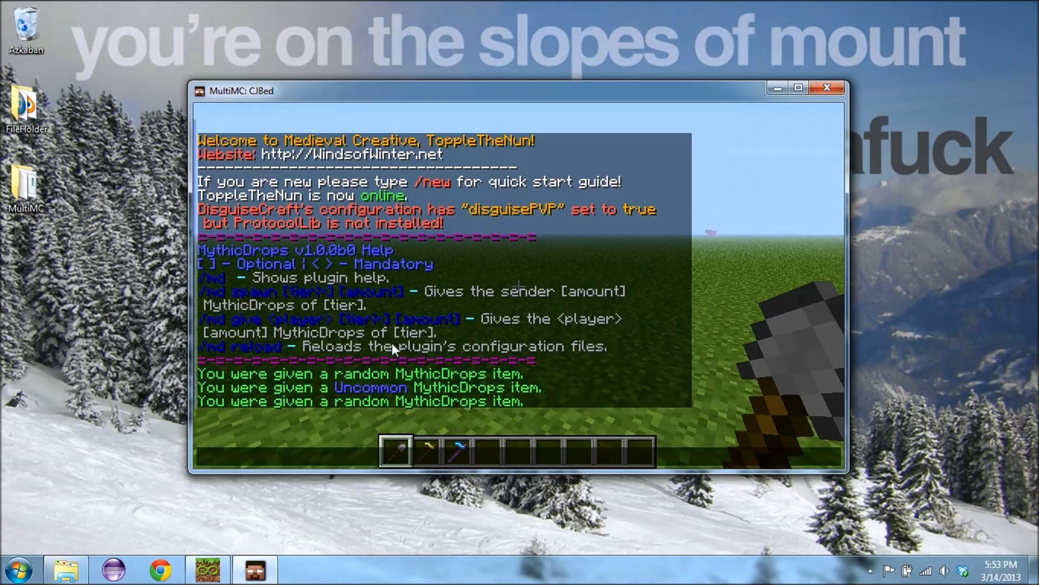
key("Escape")
key("t")
key("Escape")
Run the /clear command on the inventory.
key("slash")
type("clear")
key("Return")
Spawn 36 items of random tiers with /md spawn * 36 and inspect them in the inventory.
key("slash")
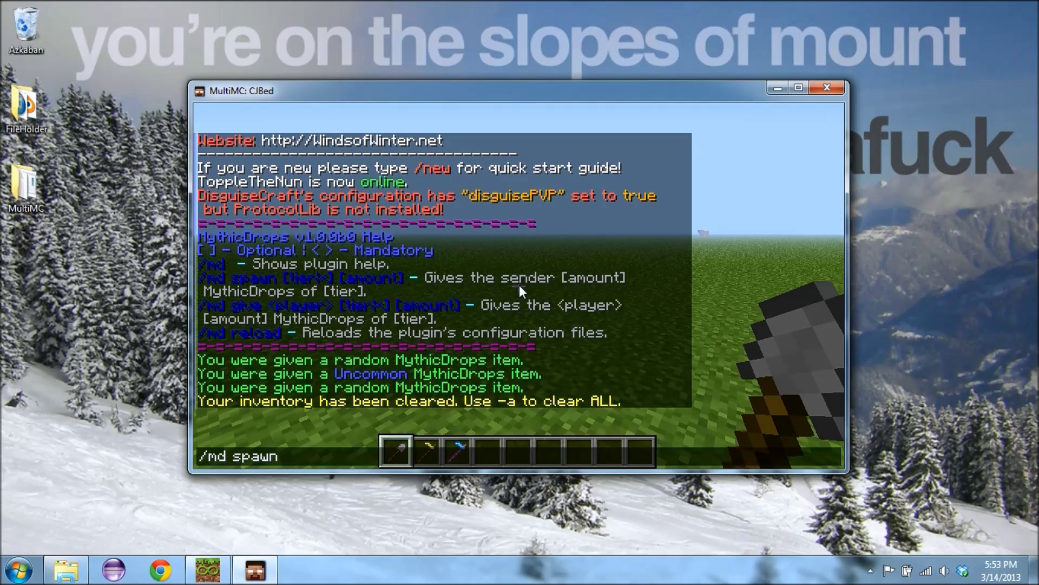
type("md spawn * ")
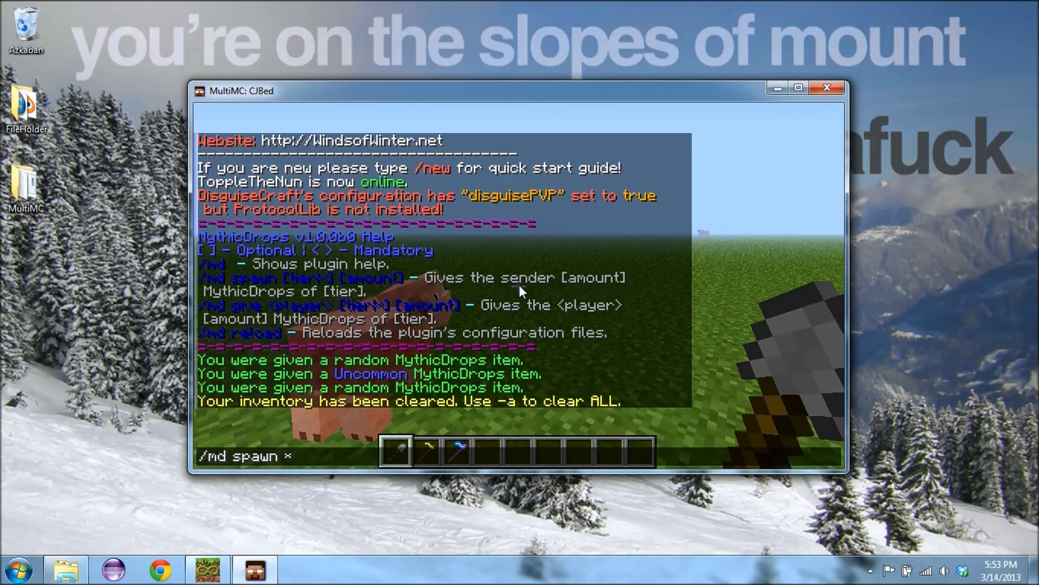
type("36")
key("Return")
key("e")
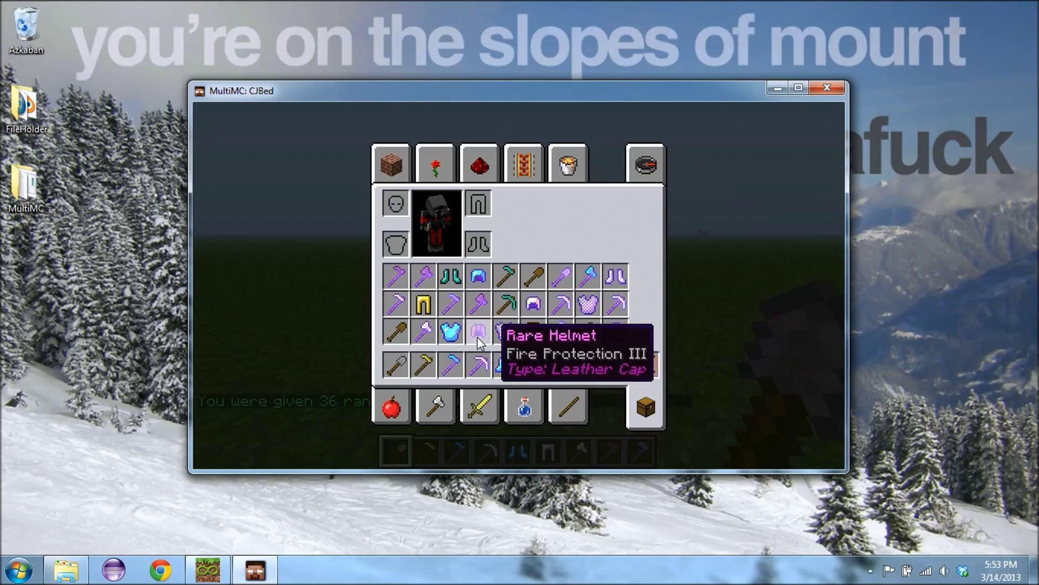
Close the inventory and remove all items from it with /clear -a.
type("e/clear -")
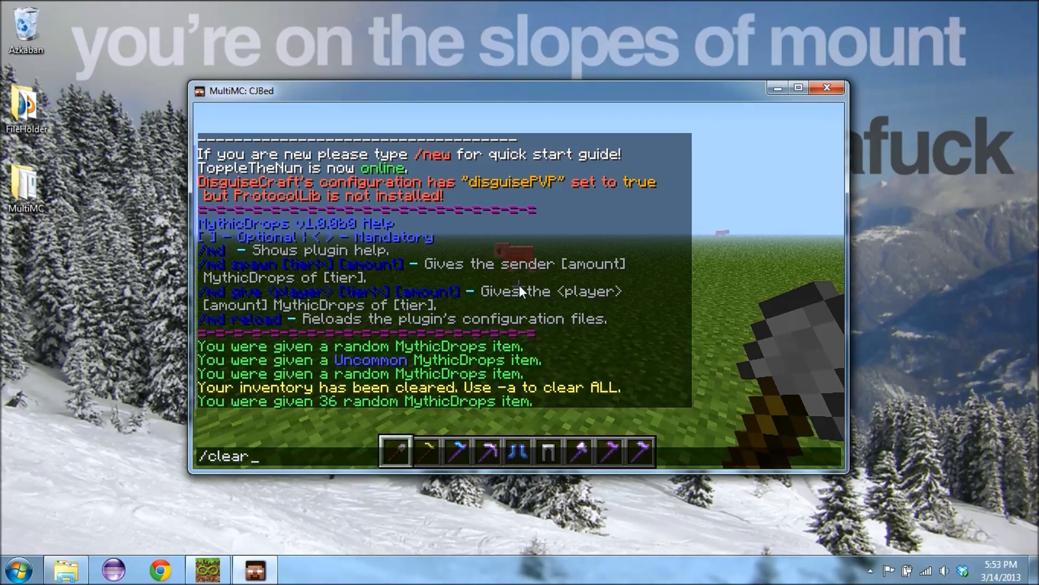
key("Return")
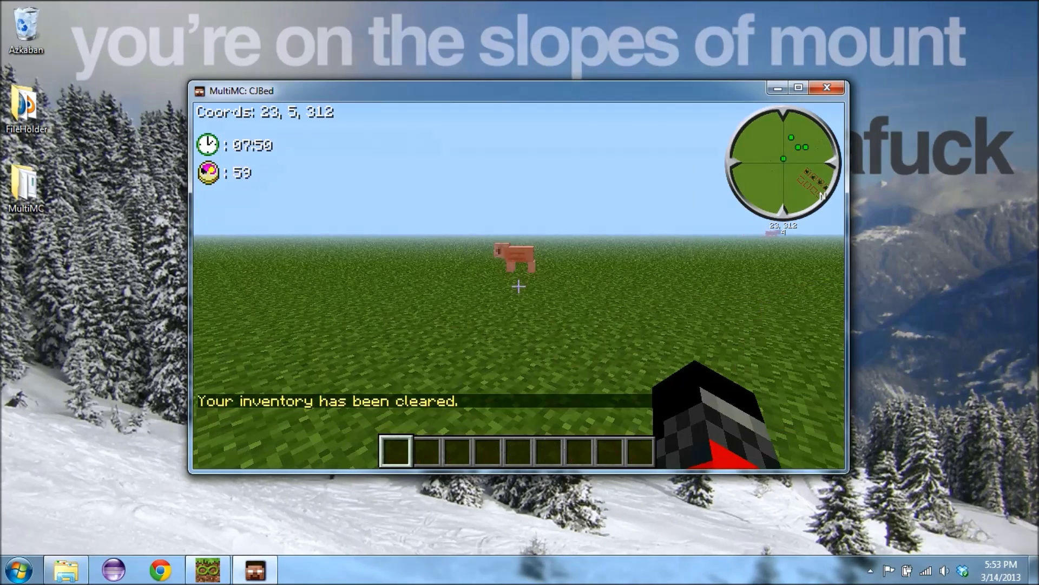
Spawn 36 Endric-tier items with /md spawn Endric 36 and inspect their enchantments in the inventory.
type("/")
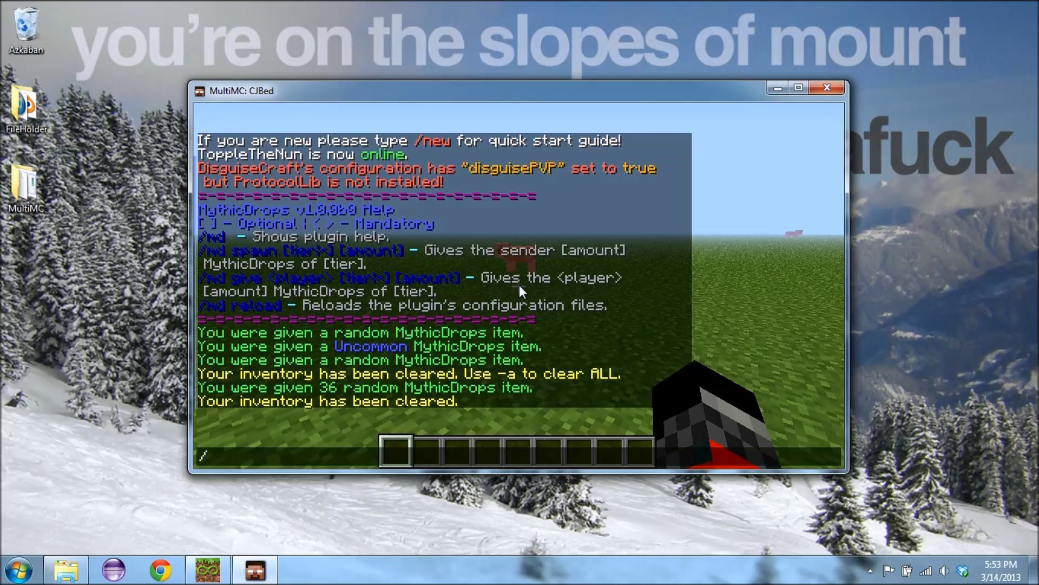
key("Up")
key("Up")
key("BackSpace")
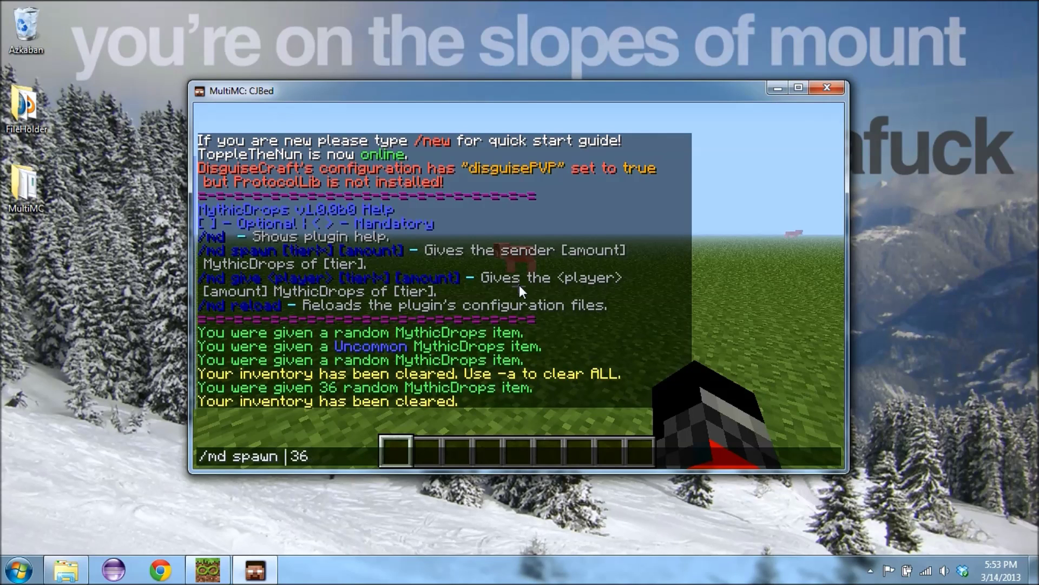
type("Encdri")
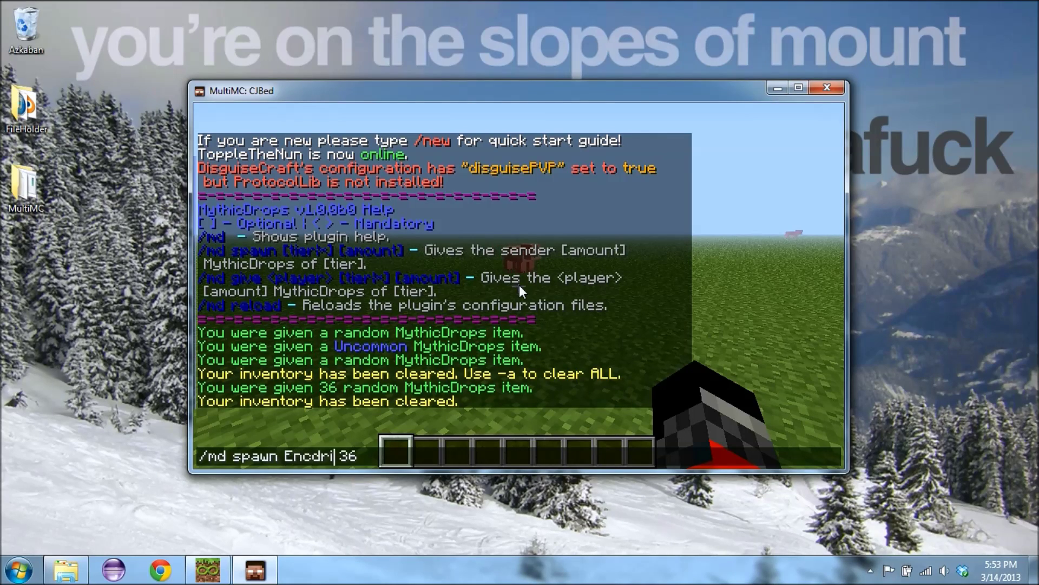
key("BackSpace")
type("ric")
key("Return")
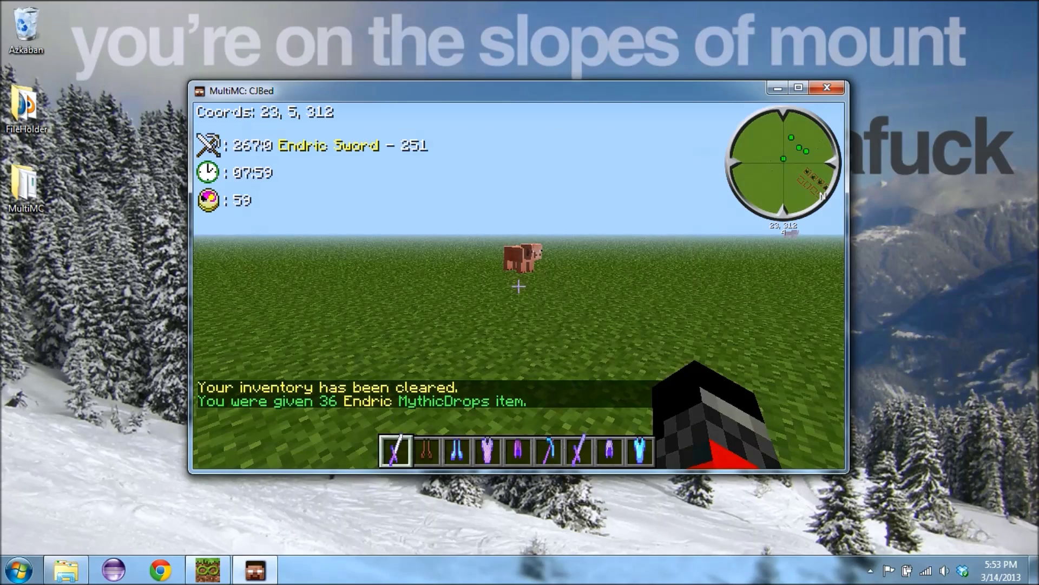
key("e")
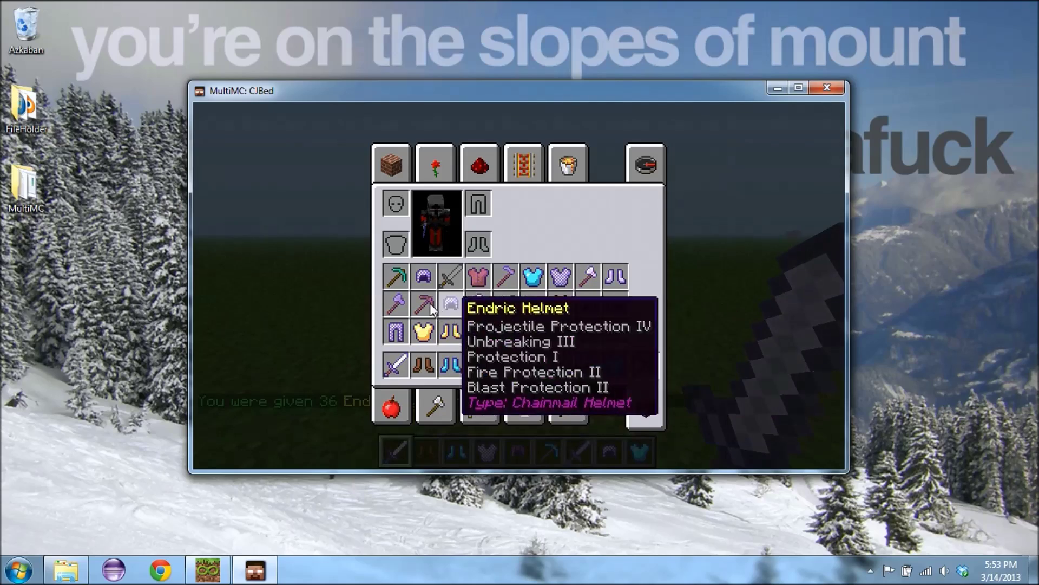
type("e")
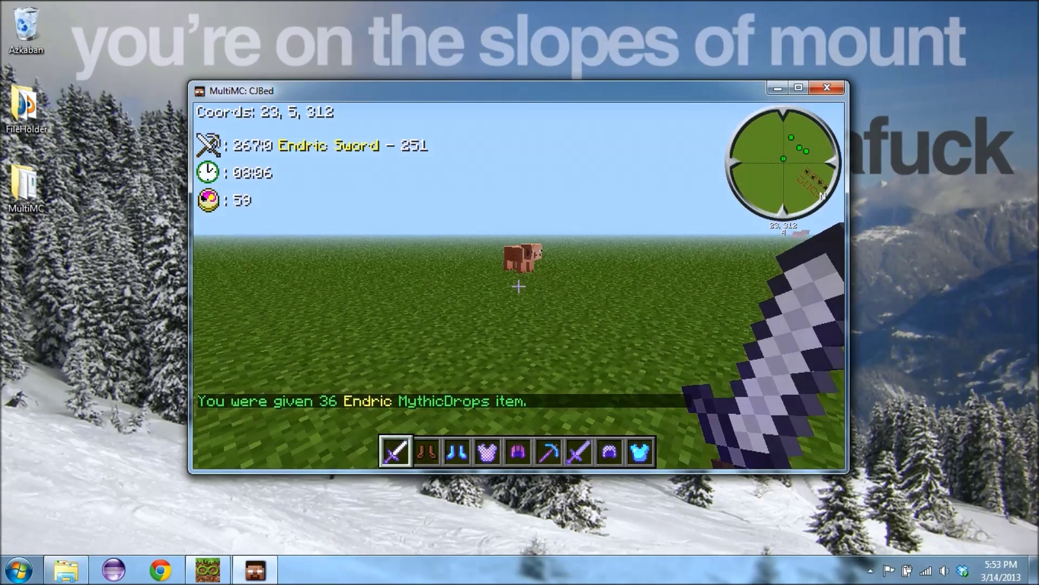
Run /ci on the inventory and remove all the Endric items with /clear -a.
type("/ci")
key("Escape")
type("/clear -a")
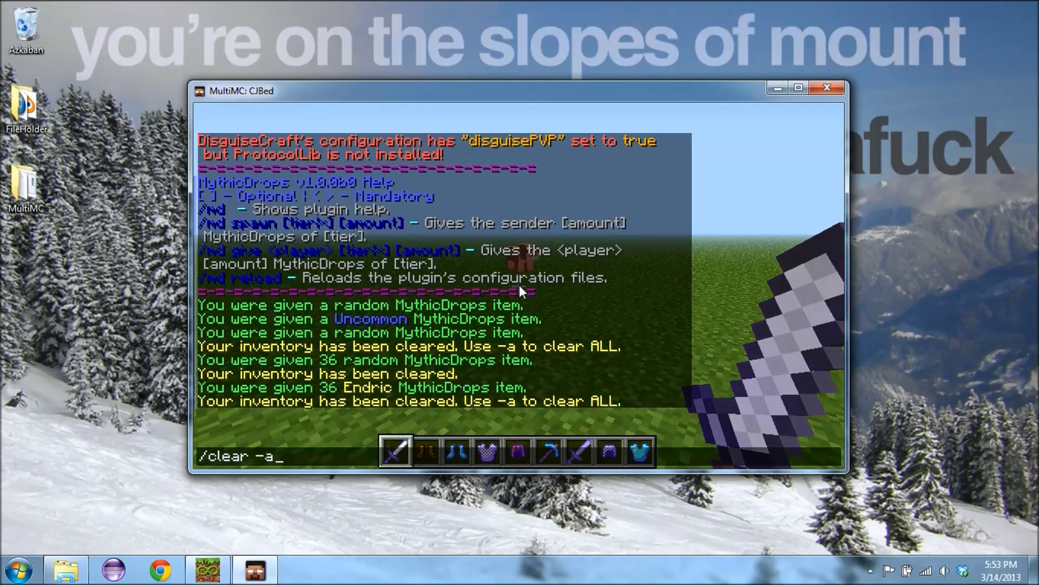
key("Return")
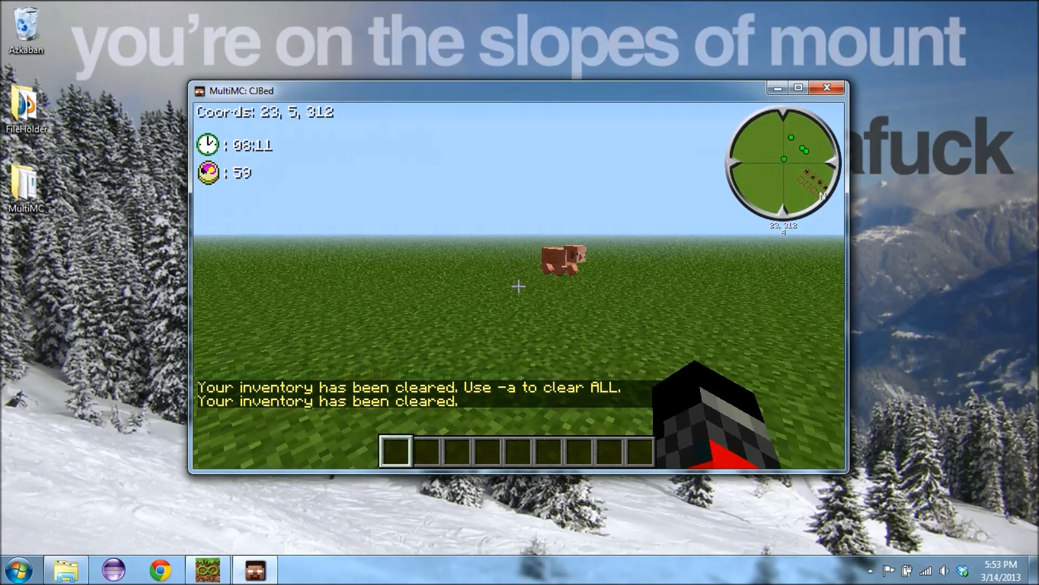
Spawn 4 Endric-tier items with /md spawn Endric 4 and inspect the chestplate in the inventory.
type("/")
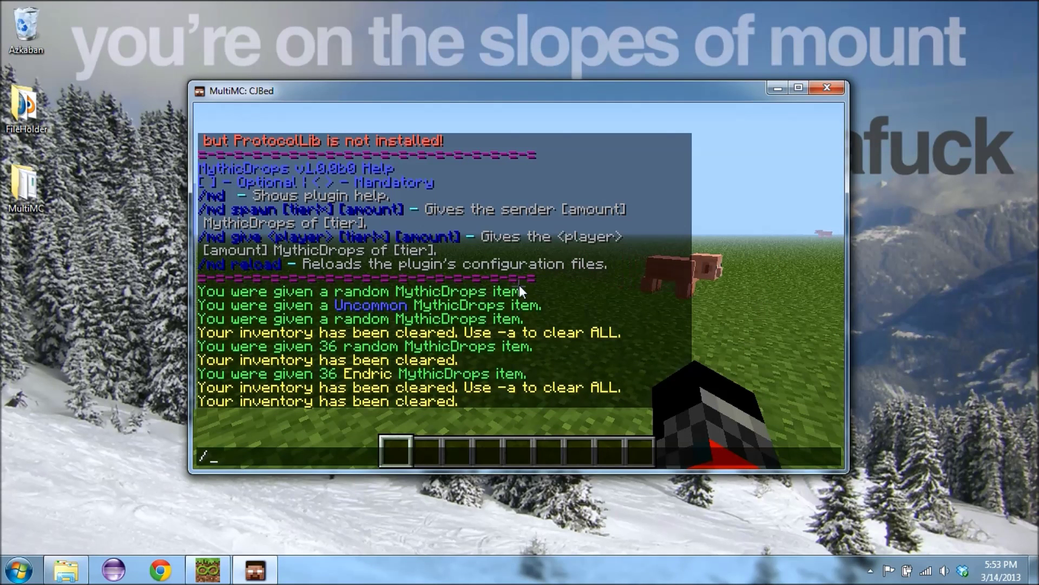
type("id spawn")
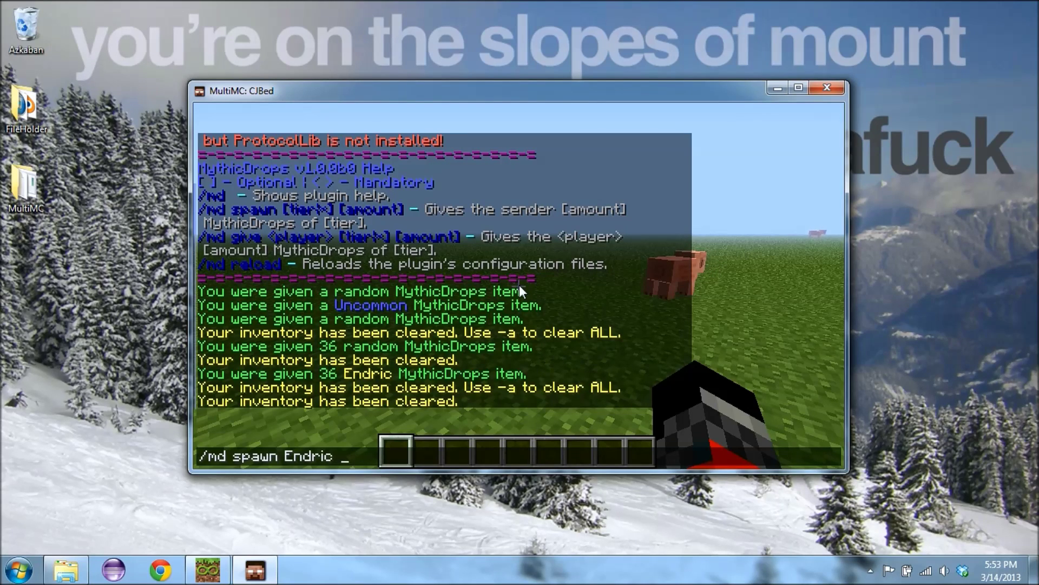
type("Endric")
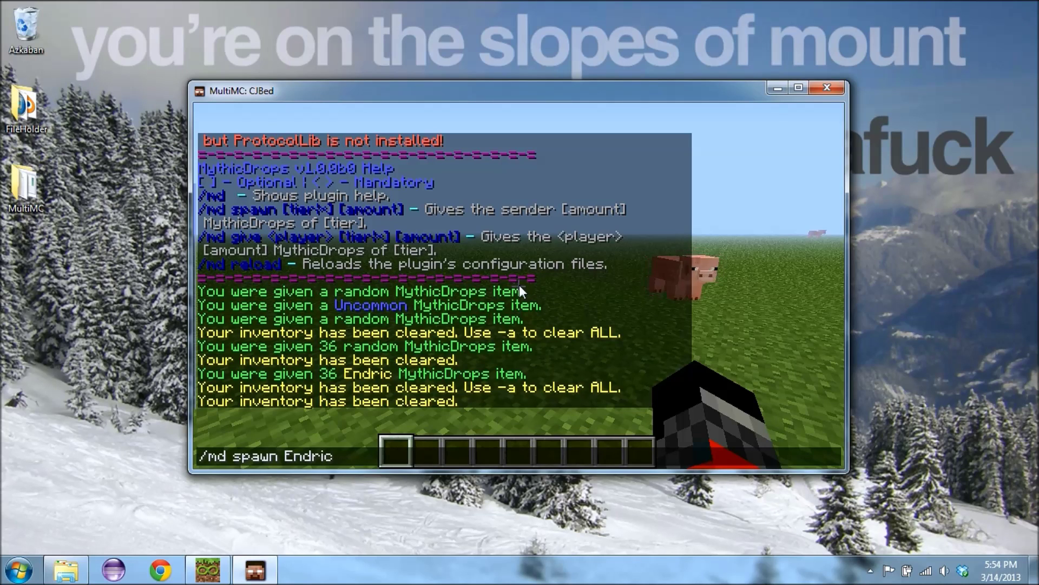
key("Return")
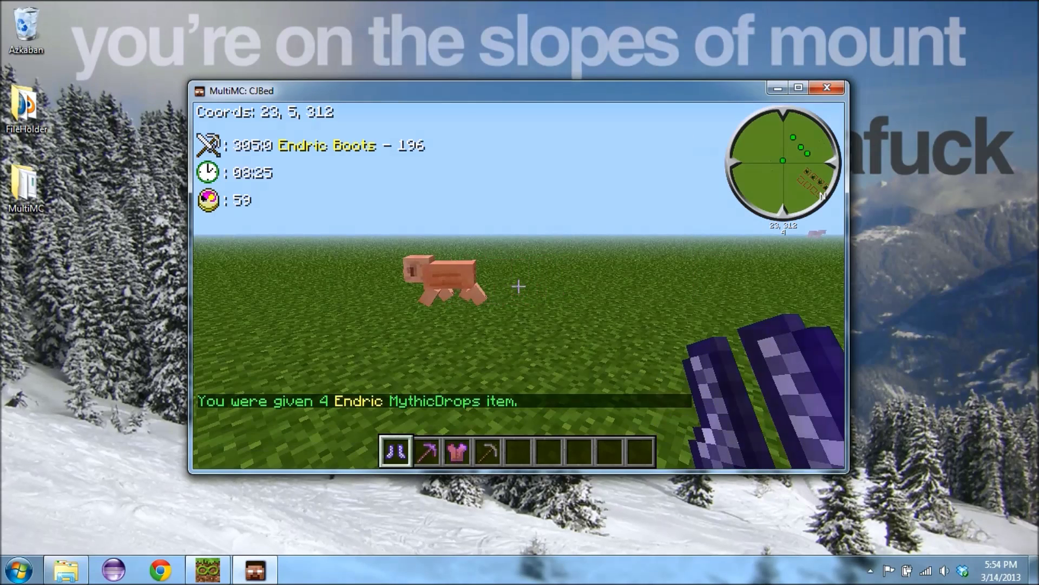
key("e")
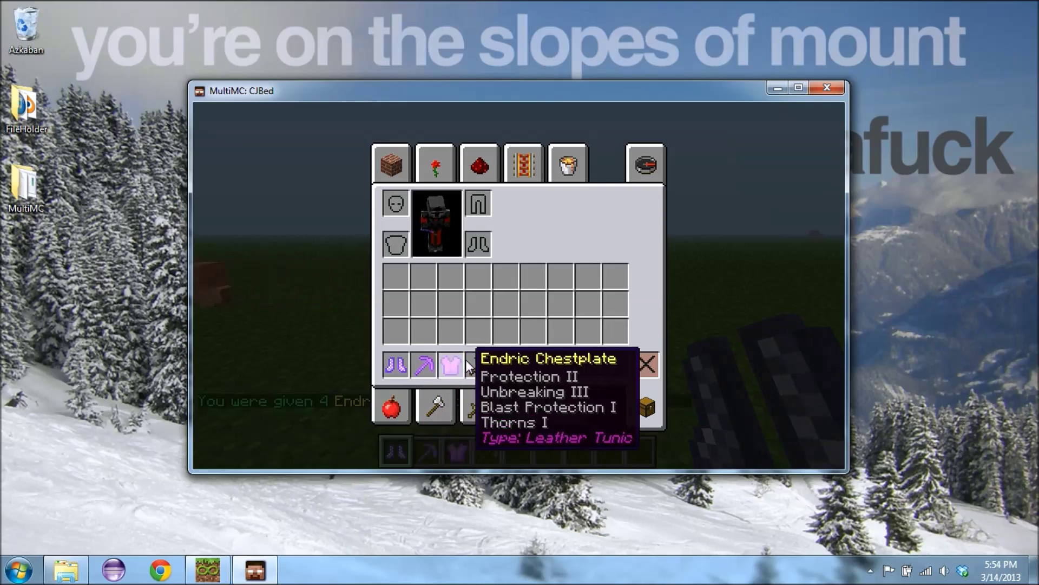
Close the inventory and get one anvil with /i anvil.
type("e/i anvi")
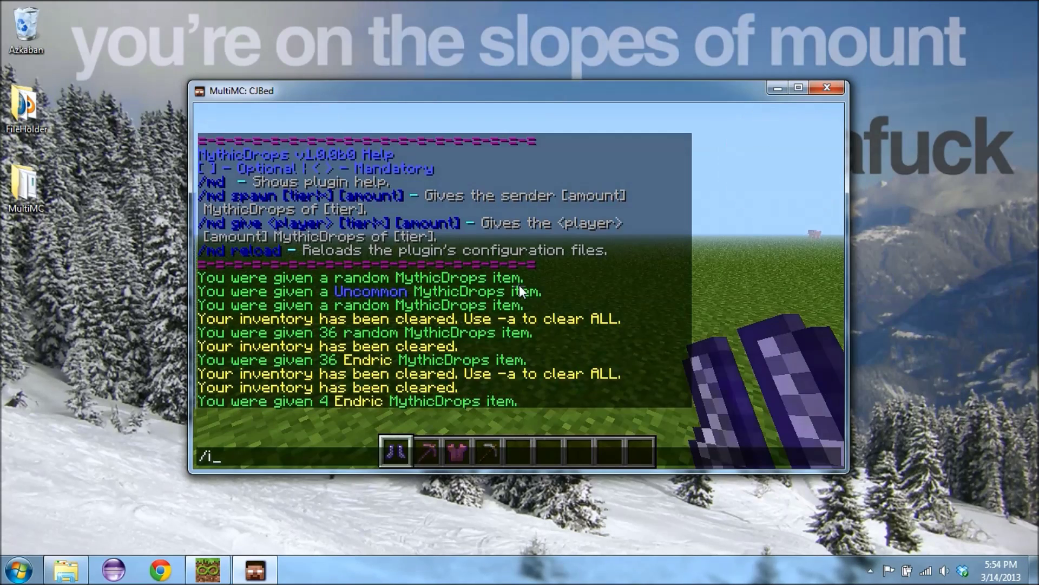
type("l")
key("Return")
type("/")
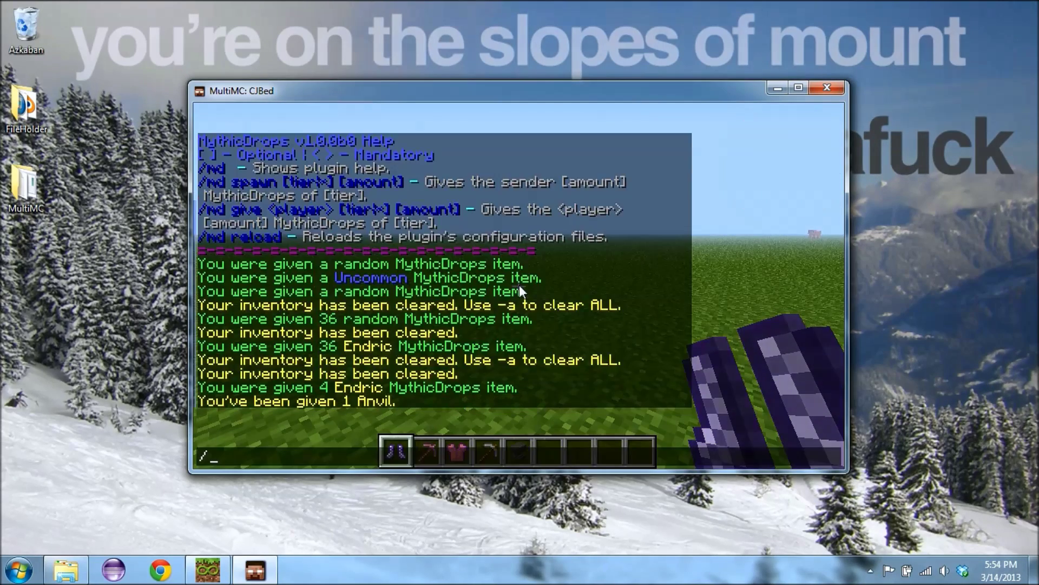
type("i")
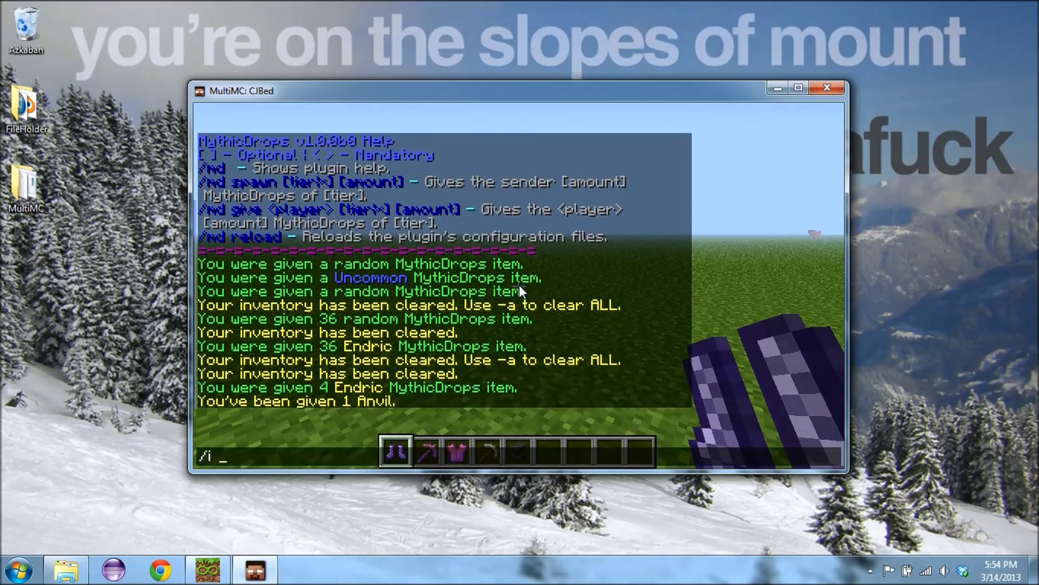
key("Escape")
Check the Endric chestplate, get 64 leather with /i leather 64, and equip the anvil in hand.
key("3")
type("ee/i leather 64")
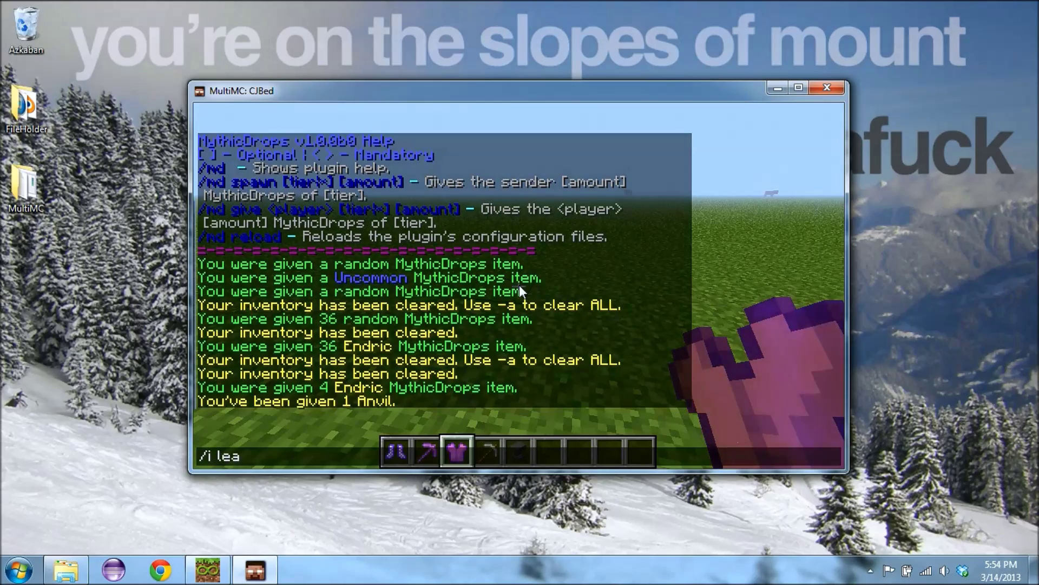
key("Return")
scroll(519, 285, "down", 2)
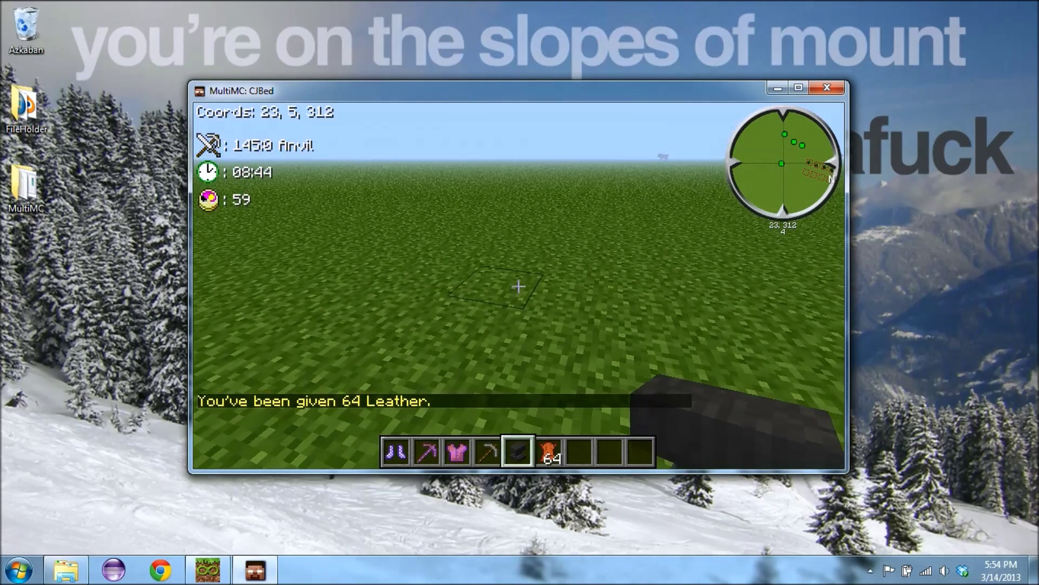
Switch to survival mode with /gamemode 0, place the anvil on the grass and open it.
type("/gam")
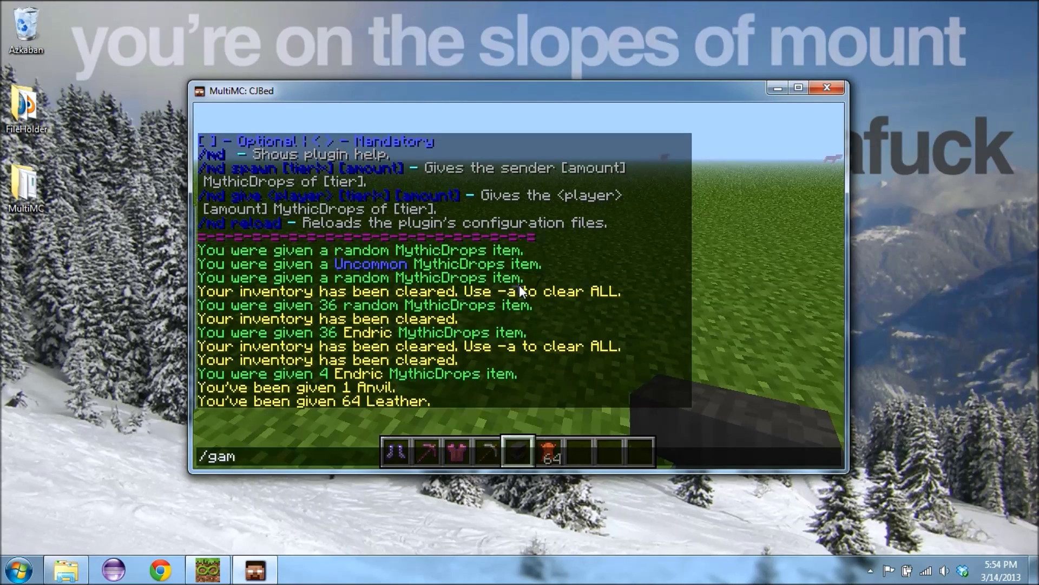
type("emode 0")
key("Return")
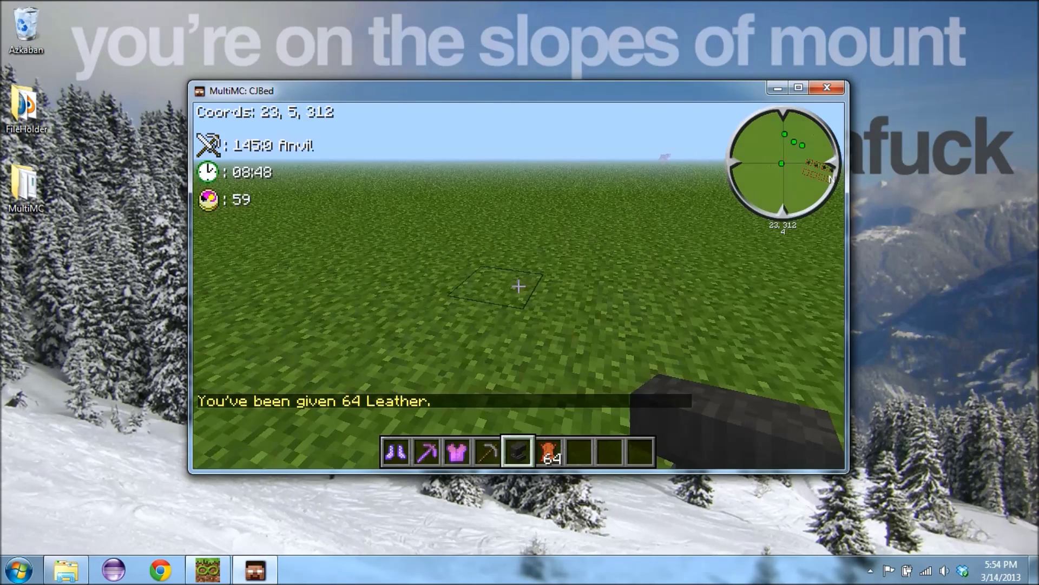
right_click(518, 286)
right_click(519, 286)
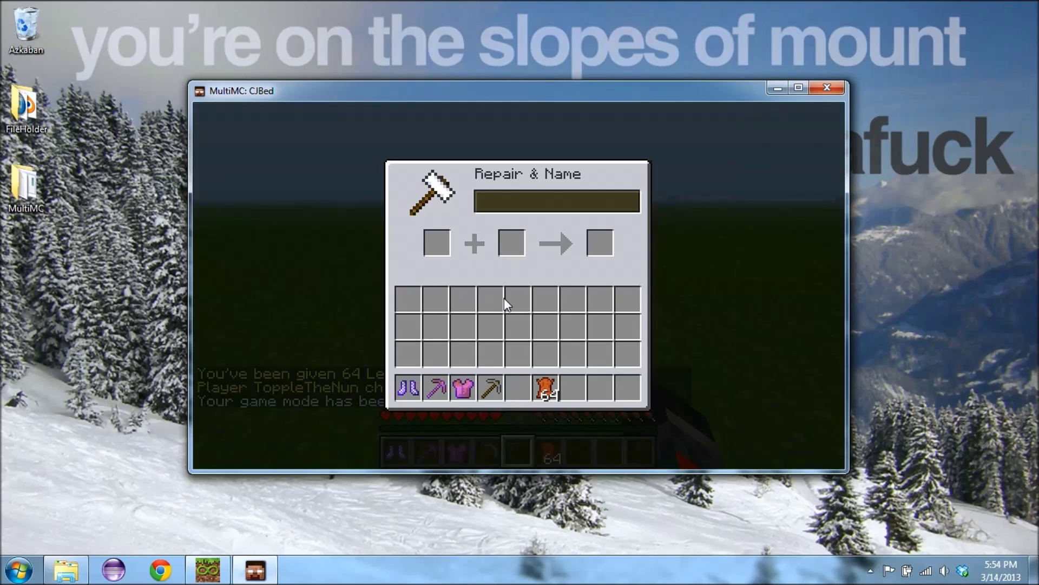
Try to combine the Endric chestplate with the 64 leather in the anvil, and return both items to the inventory.
left_click(461, 387)
left_click(433, 245)
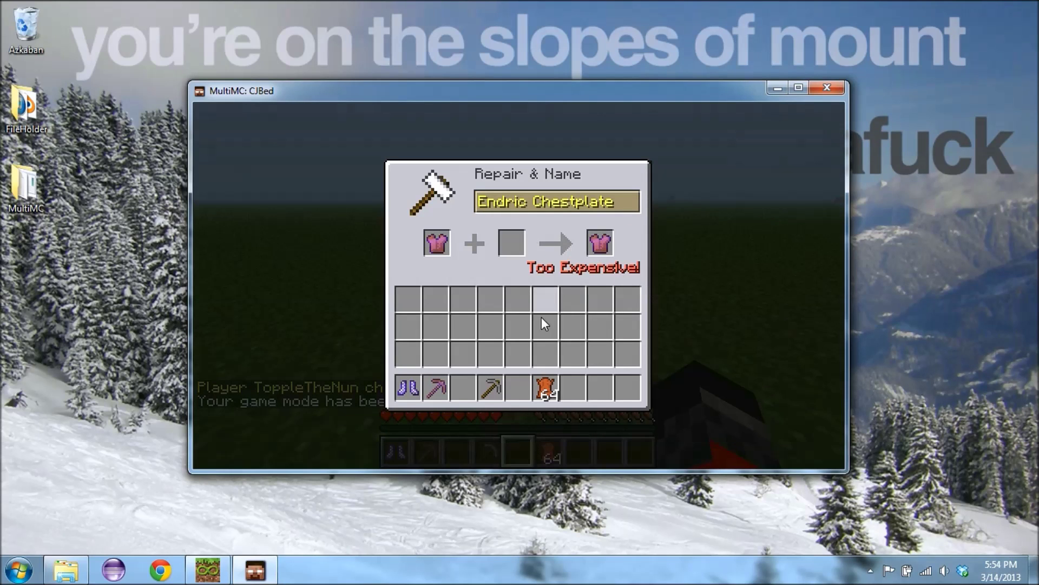
left_click(545, 388)
left_click(512, 242)
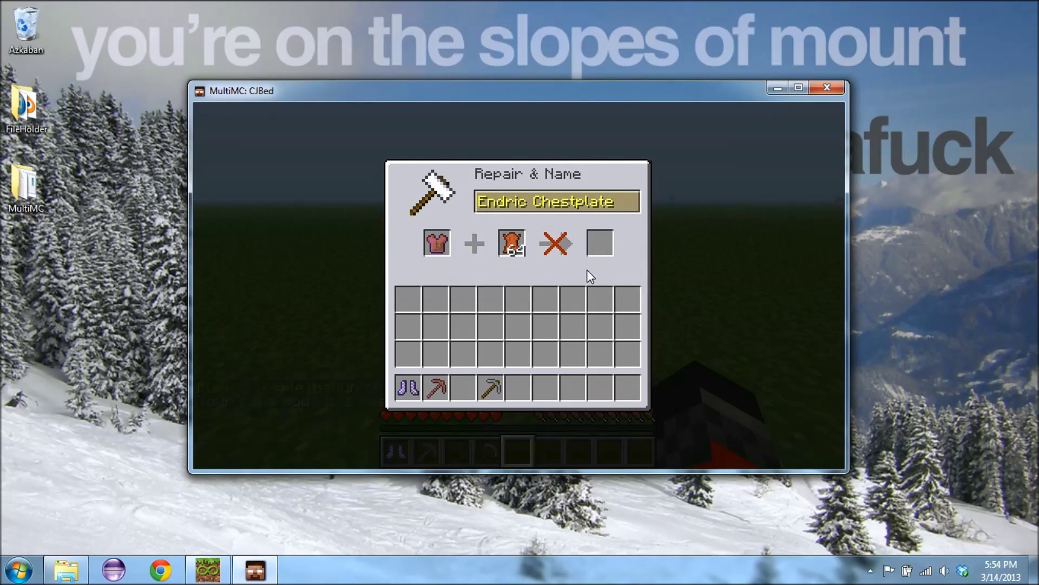
left_click(513, 242)
left_click(518, 327)
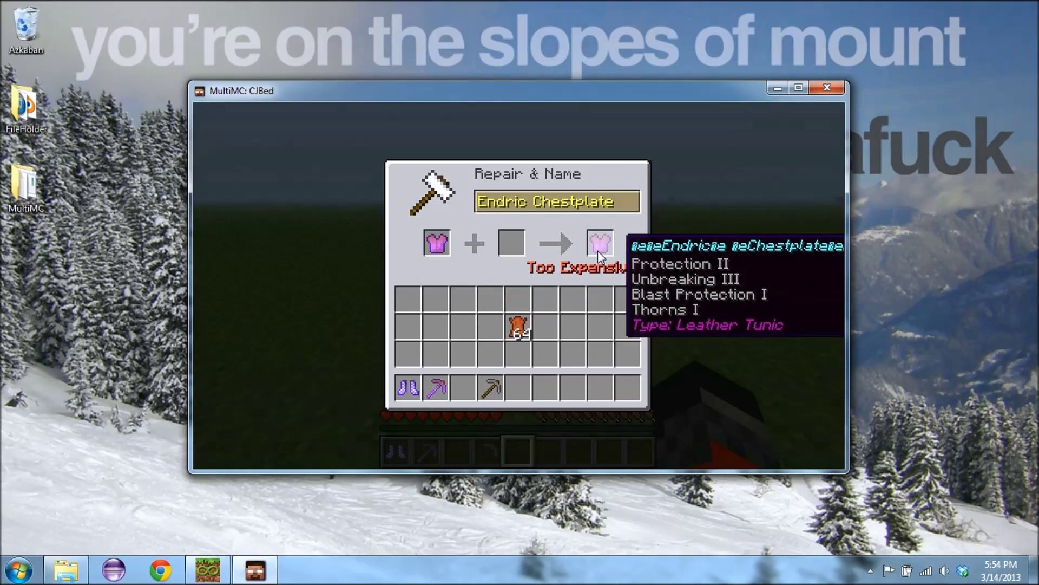
left_click(438, 242)
left_click(490, 300)
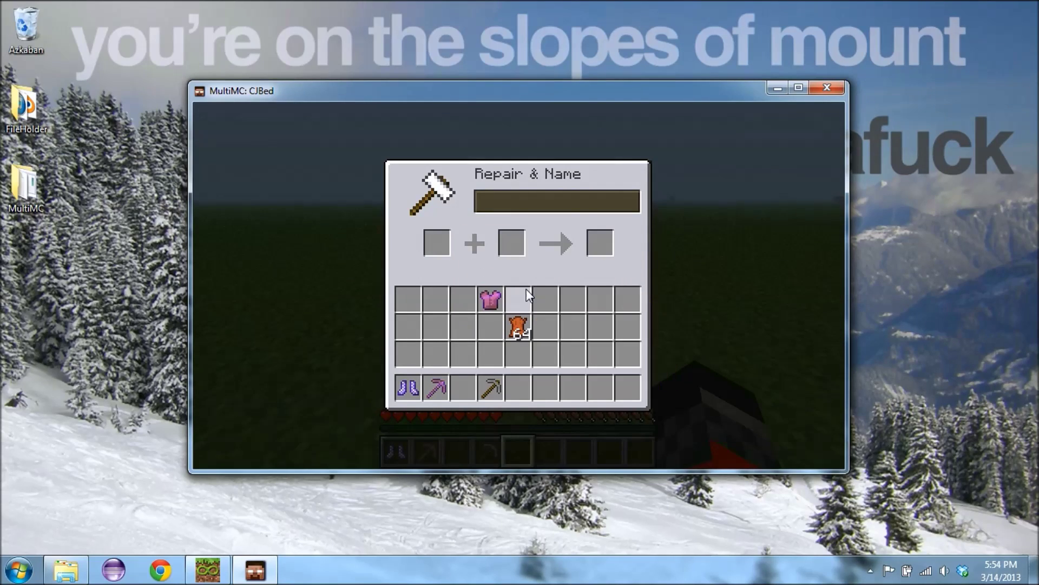
Close the anvil and switch to creative mode with /gamemode 1.
key("Escape")
type("/ga")
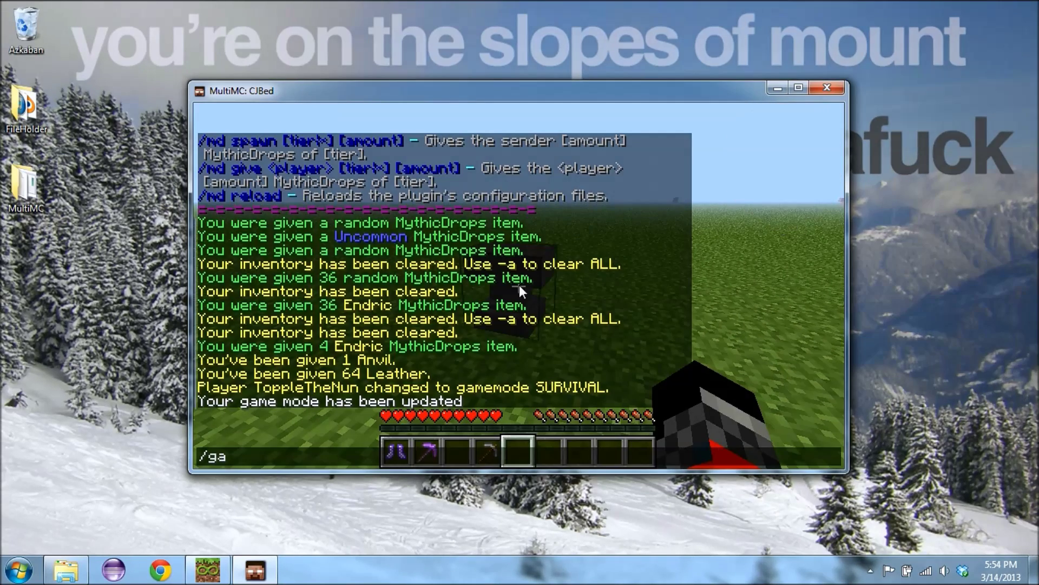
type("memode 1")
key("Return")
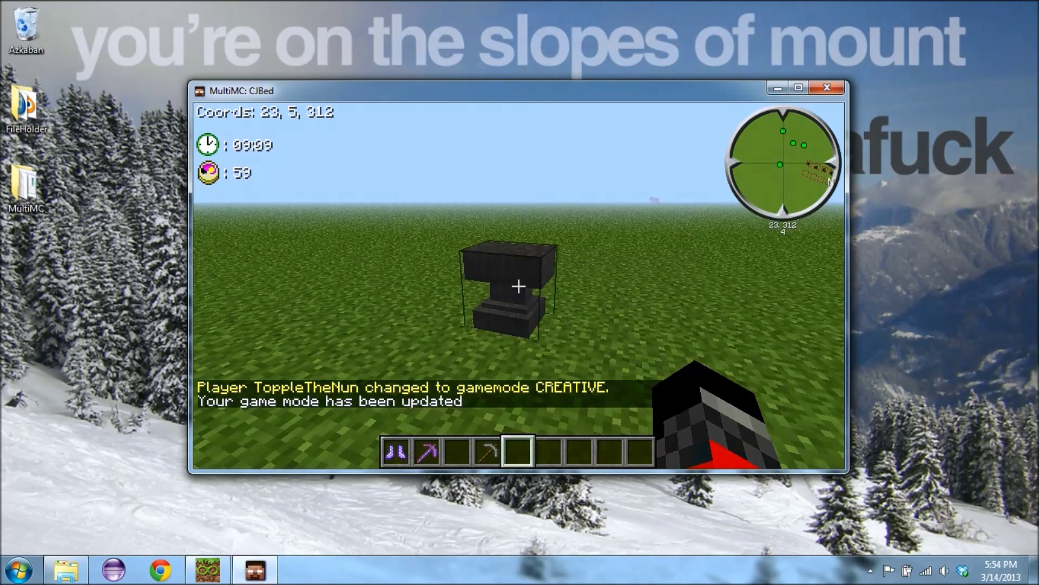
Place the Endric chestplate alone in the anvil, inspect the output item, return the chestplate to the inventory and close the anvil.
right_click(518, 285)
left_click(482, 301)
left_click(439, 247)
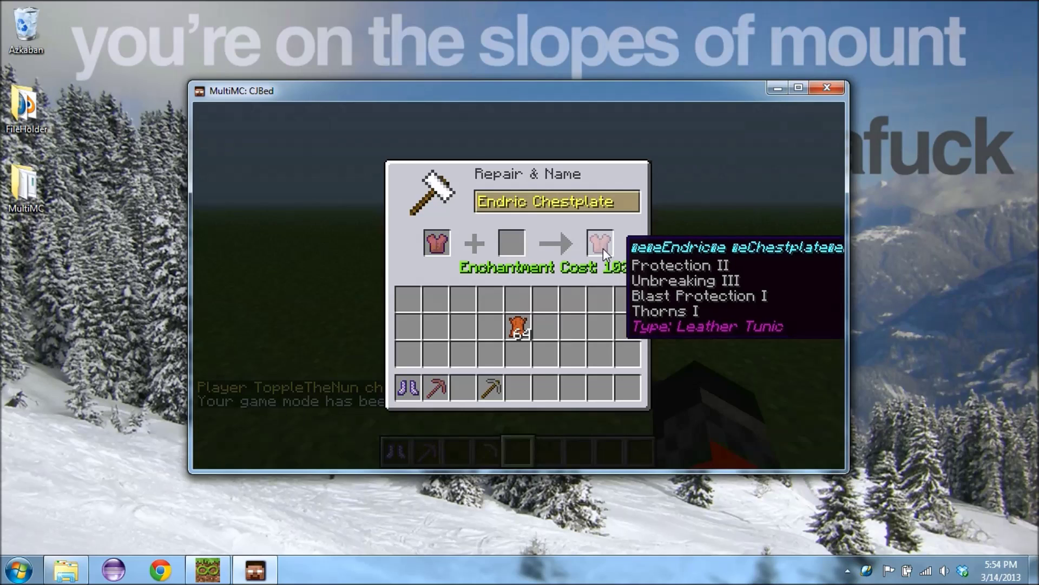
left_click(436, 240)
left_click(484, 299)
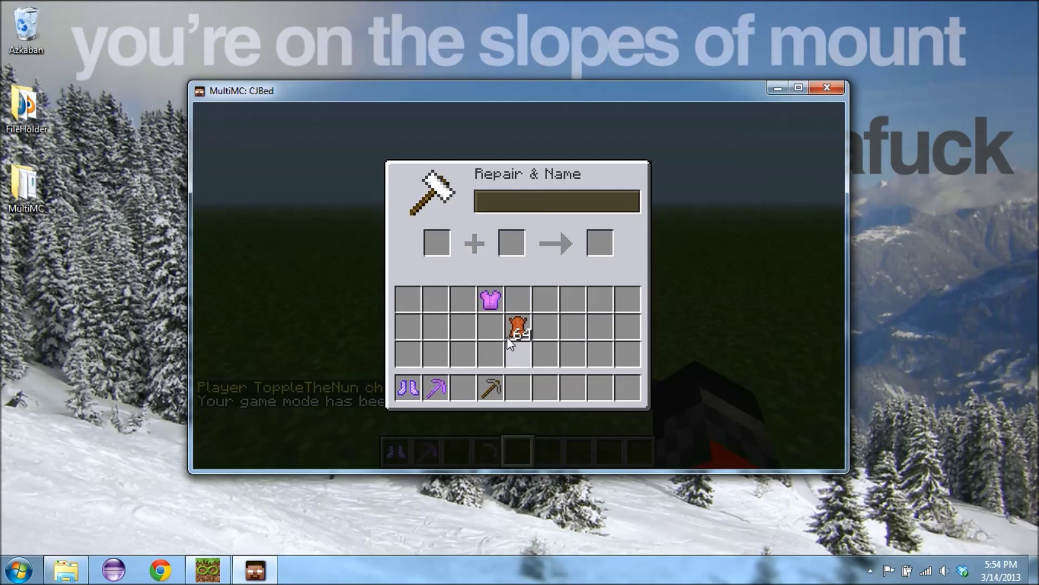
key("Escape")
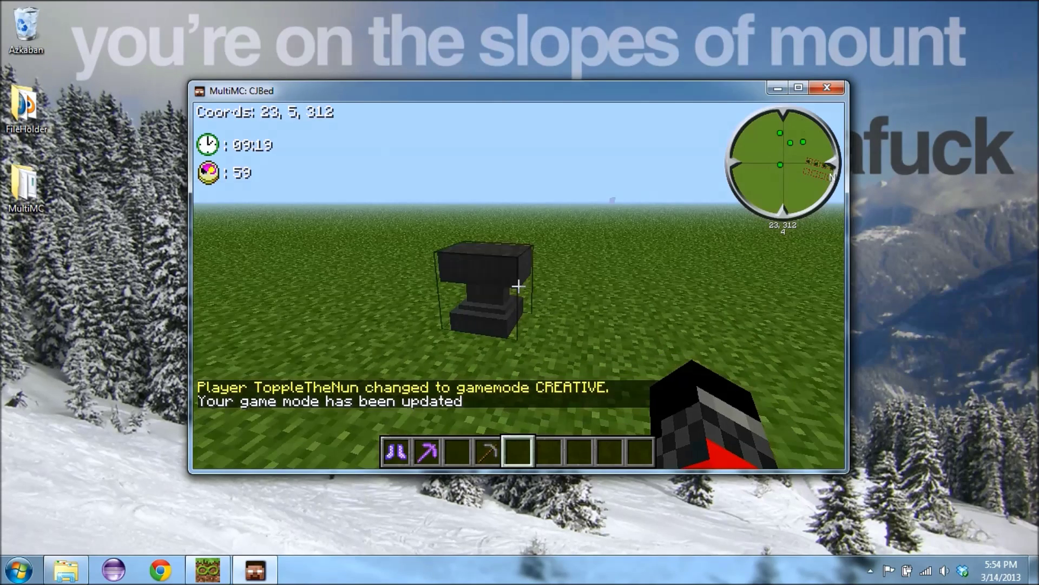
key("e")
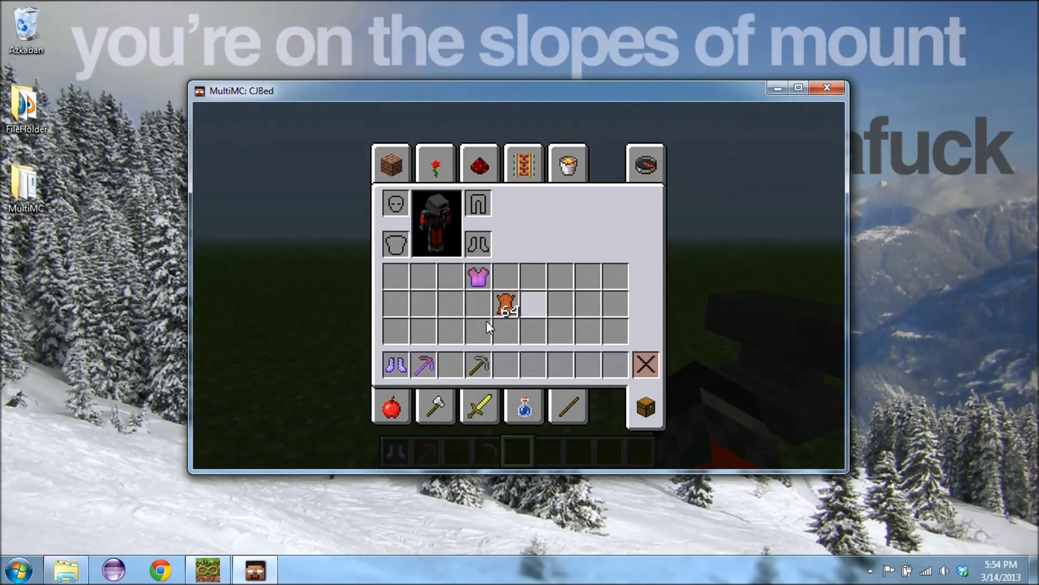
key("e")
key("t")
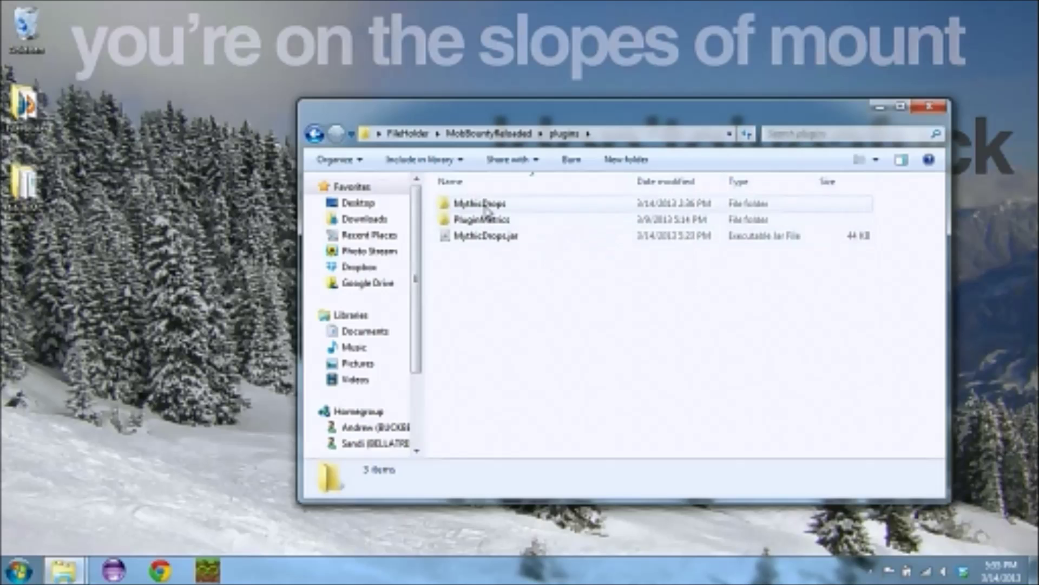
Open the MythicDrops plugin folder and load config.yml in Notepad++.
double_click(483, 209)
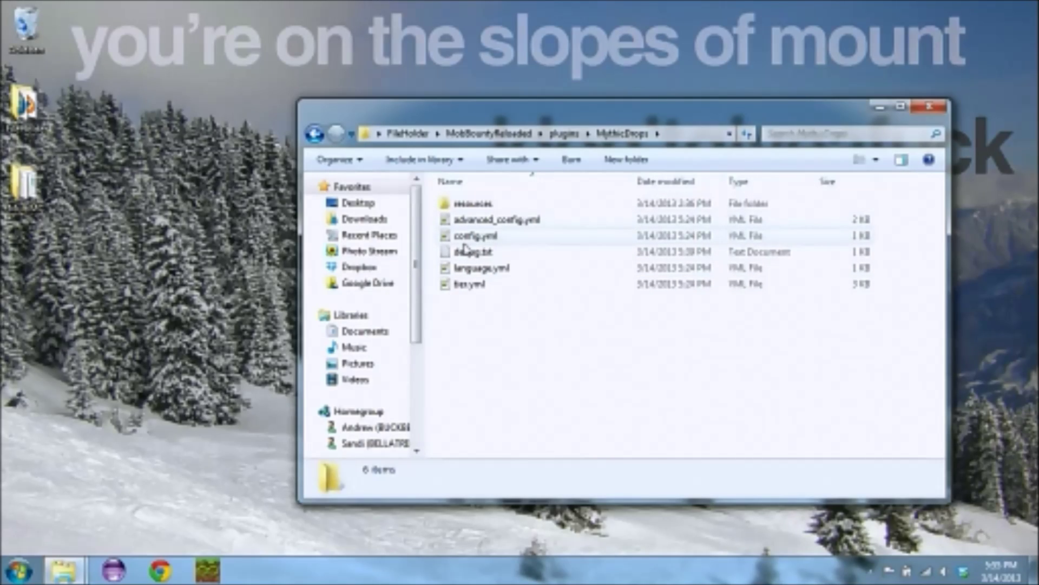
left_click(466, 220)
left_click(464, 236)
right_click(460, 236)
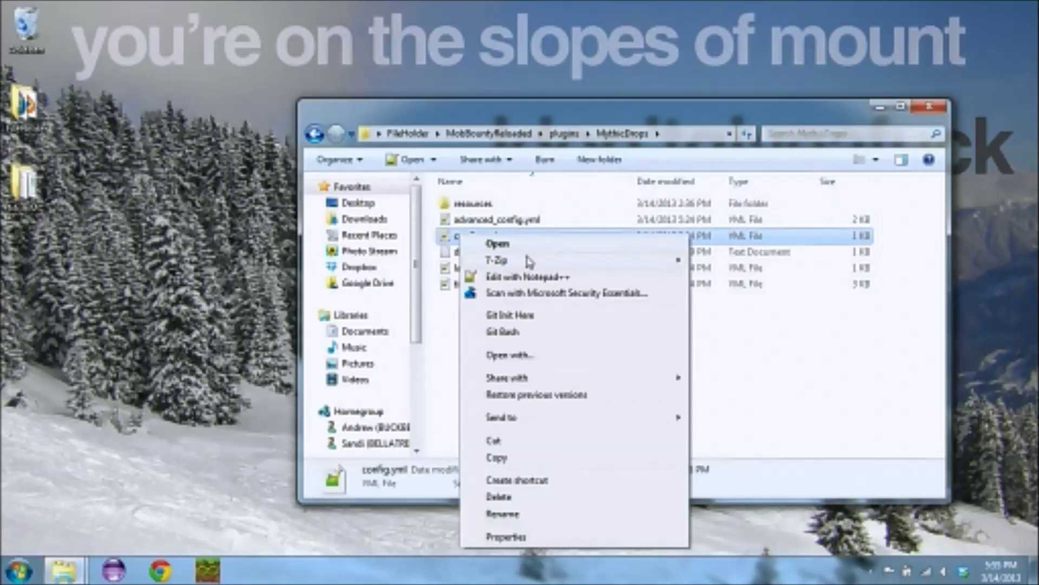
left_click(521, 277)
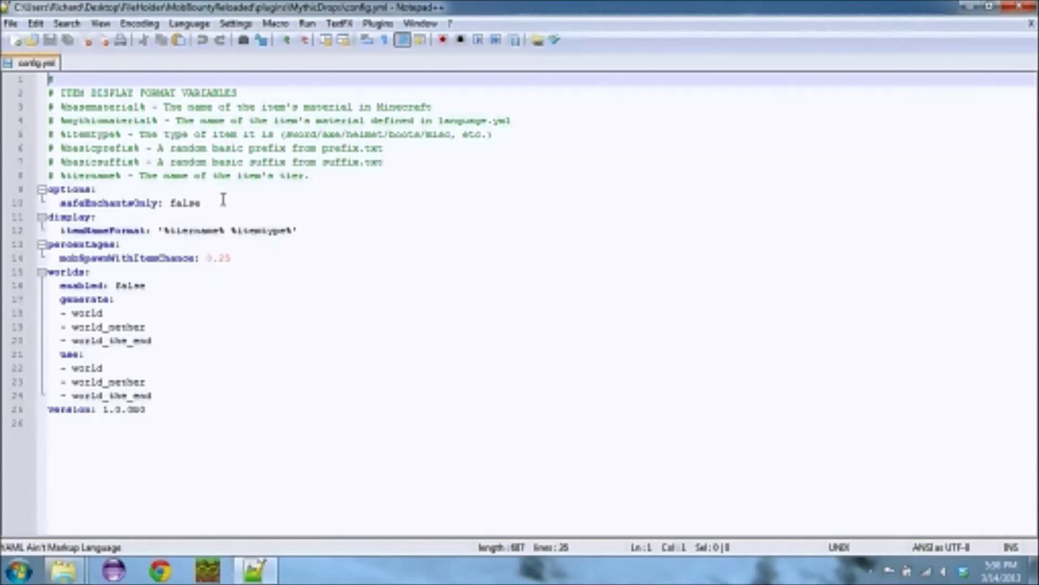
Examine the options, display, format variable comments and percentages sections of config.yml, highlighting each one.
left_click_drag(211, 203, 13, 190)
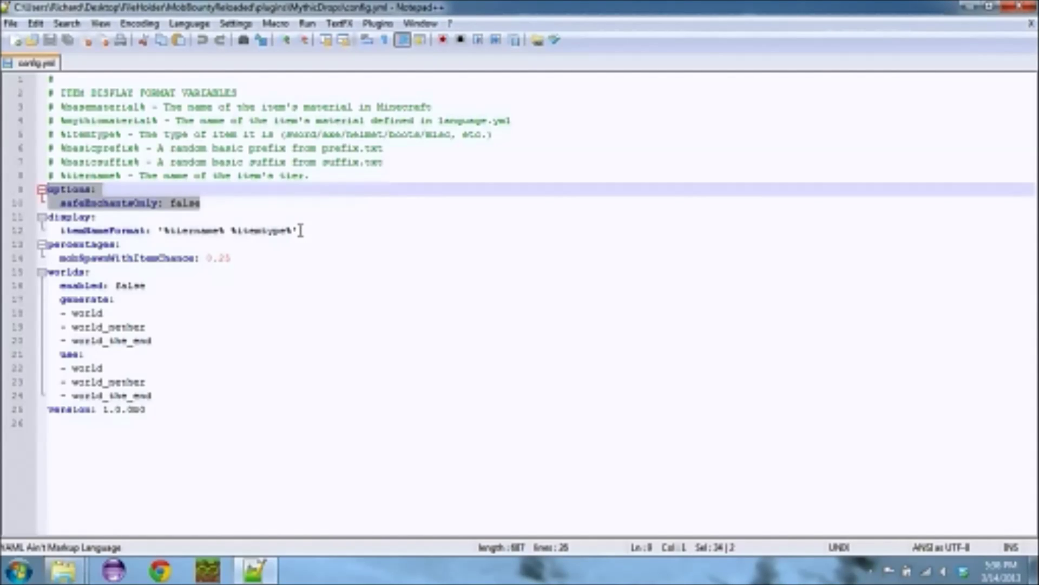
left_click_drag(301, 230, 45, 216)
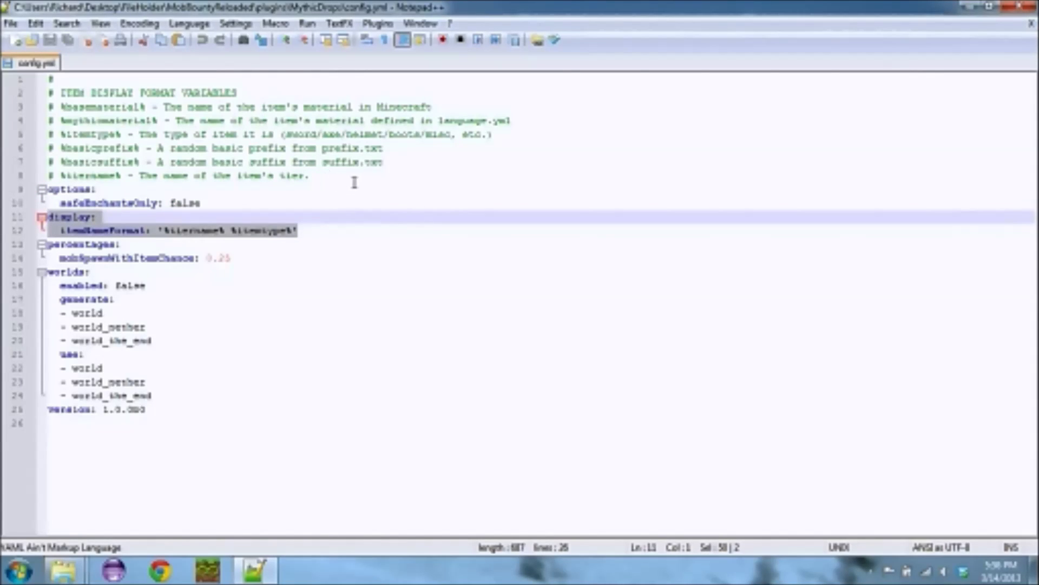
left_click_drag(349, 181, 11, 78)
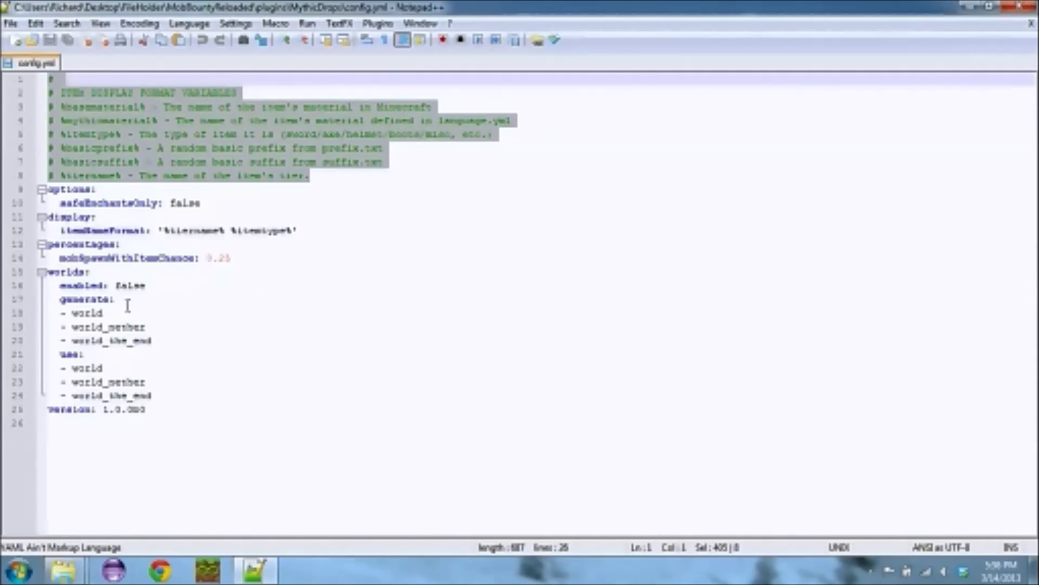
left_click(254, 259)
key("shift+Up")
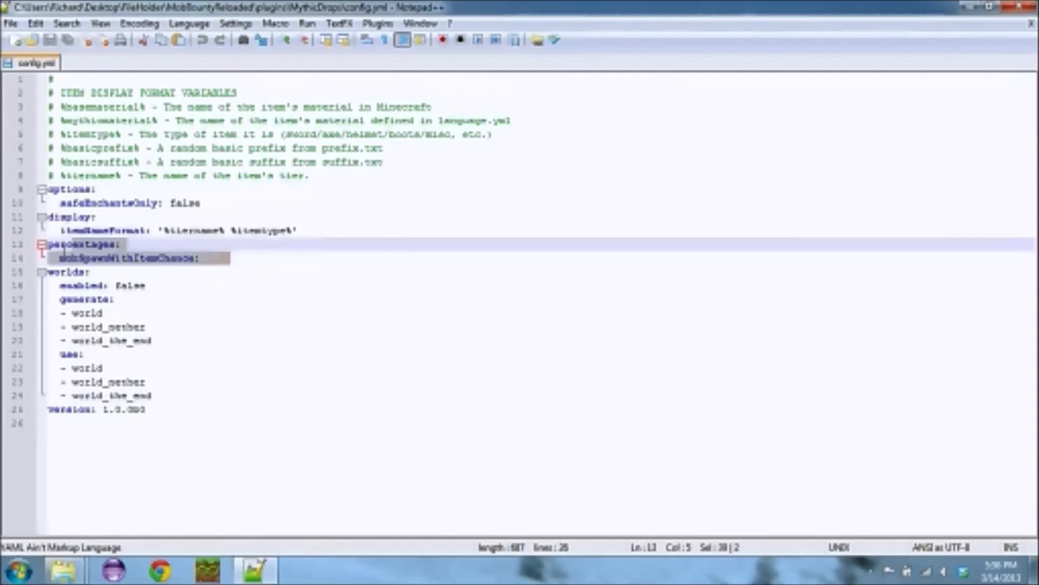
key("shift+Home")
Close config.yml and quit Notepad++.
right_click(33, 68)
left_click(54, 72)
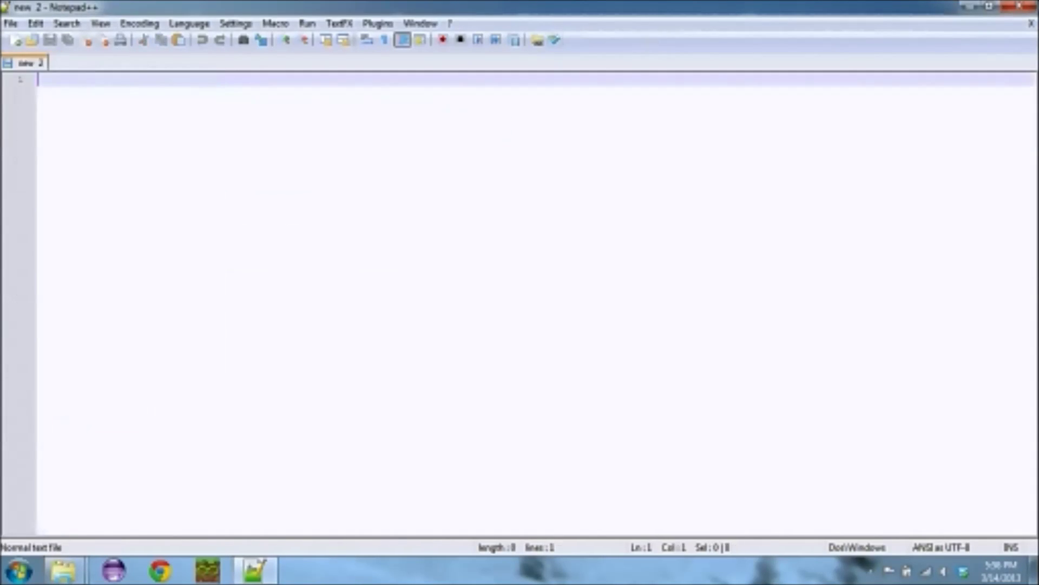
left_click(1024, 7)
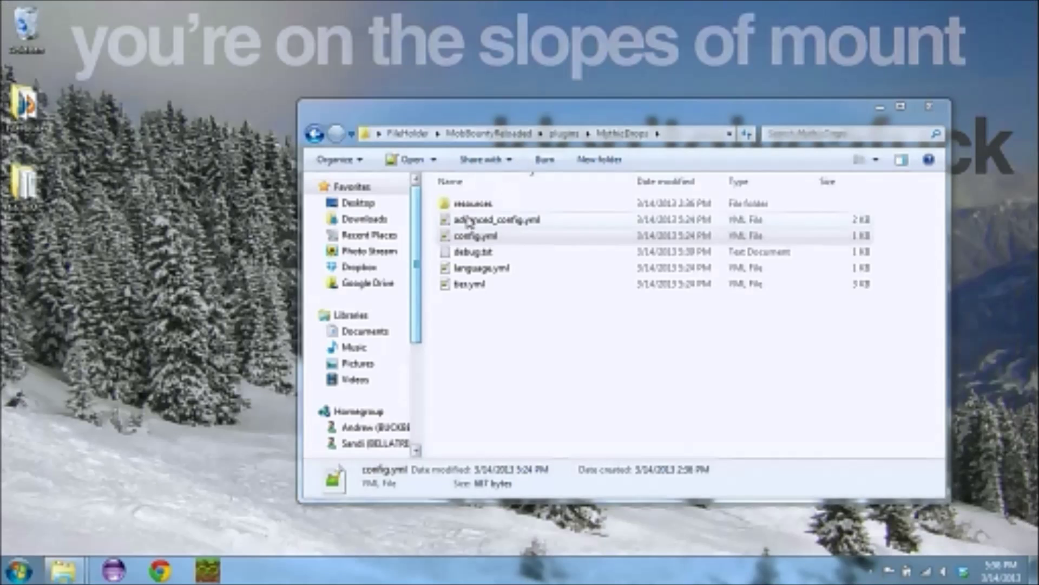
Open language.yml from the MythicDrops folder in Notepad++ and look through its item names down to the version entry.
right_click(471, 271)
left_click(529, 291)
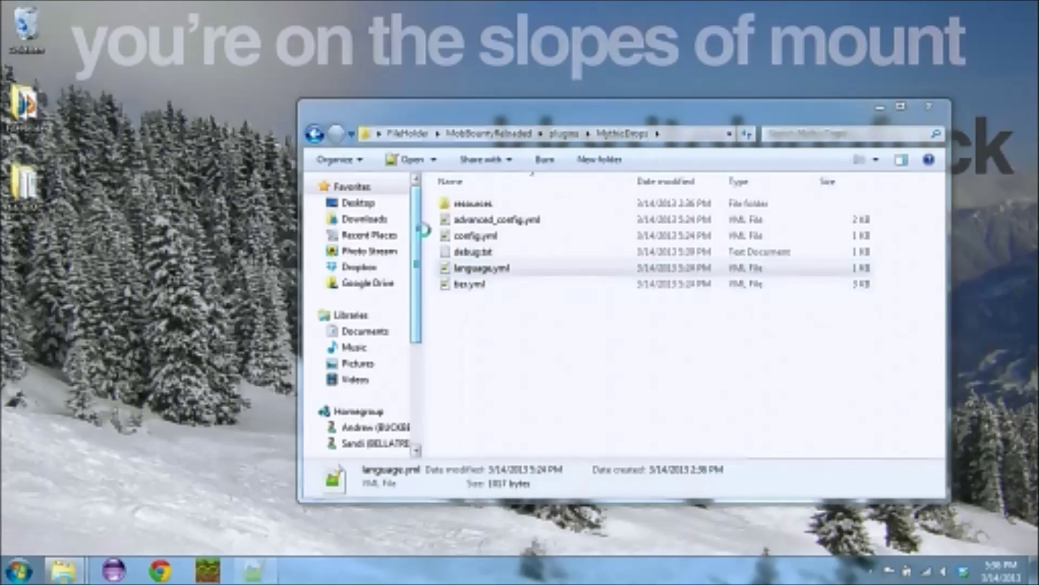
scroll(183, 124, "down", 5)
scroll(183, 124, "down", 2)
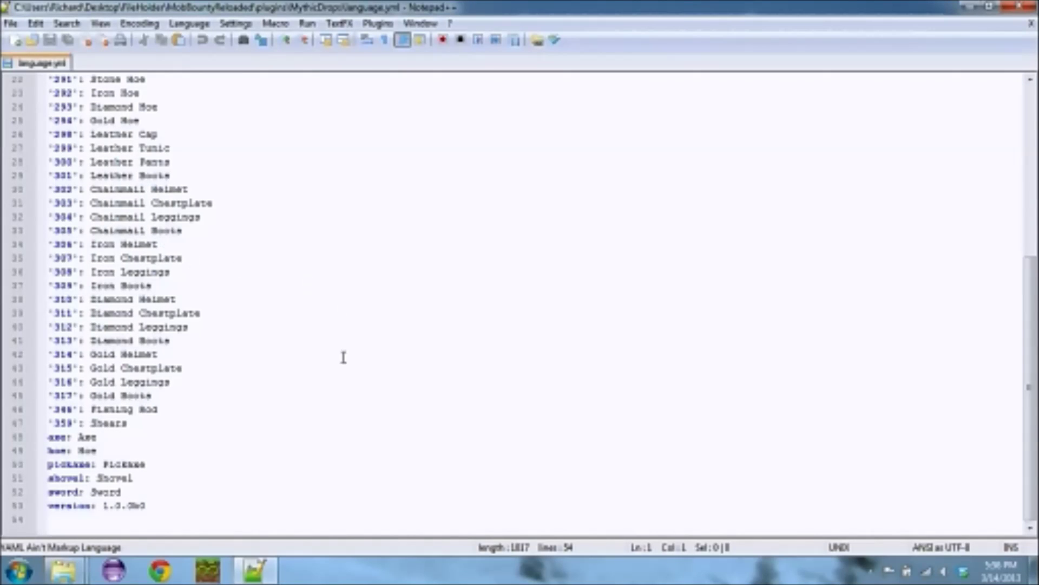
Open config.yml from the MythicDrops folder alongside language.yml, and review language.yml from its beginning.
left_click(63, 570)
mouse_move(199, 500)
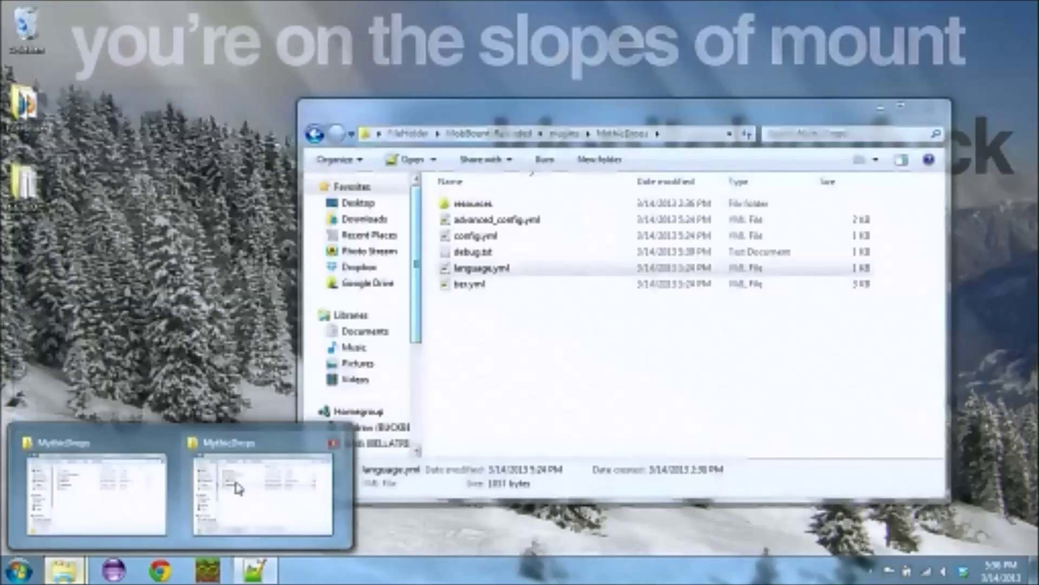
left_click(237, 487)
left_click(463, 233)
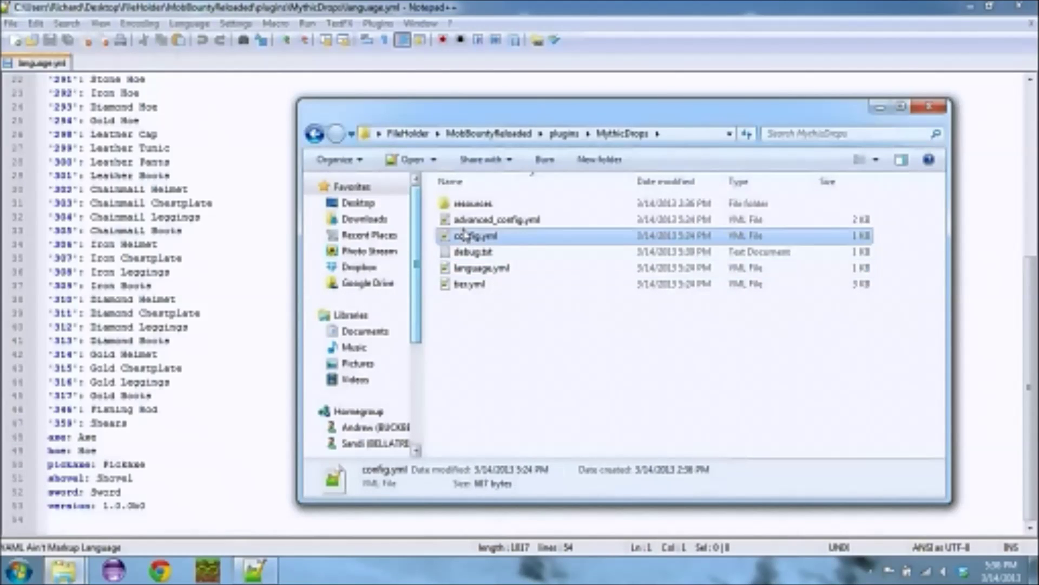
right_click(464, 233)
left_click(601, 271)
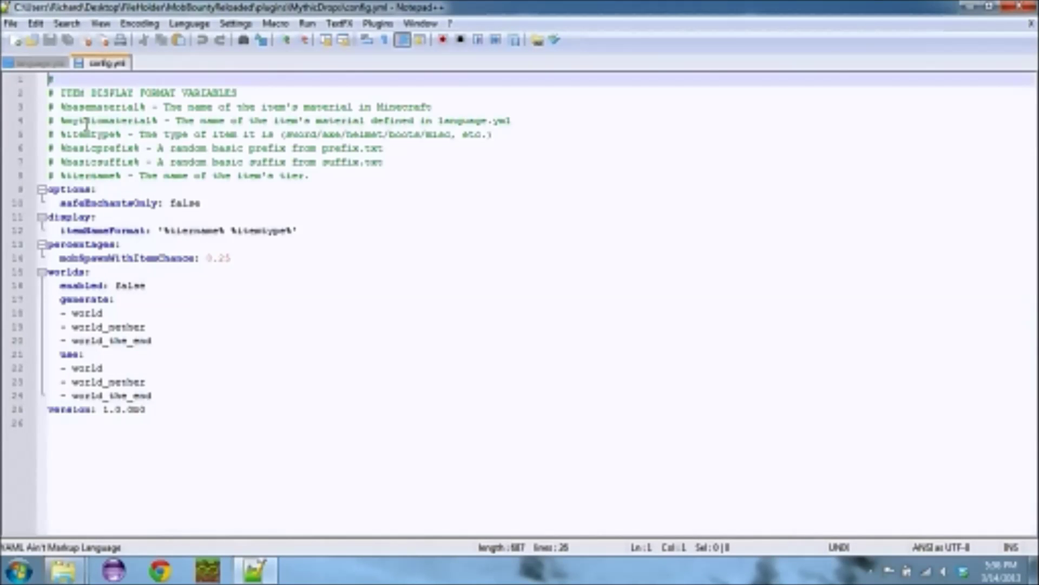
left_click(34, 65)
scroll(91, 379, "up", 7)
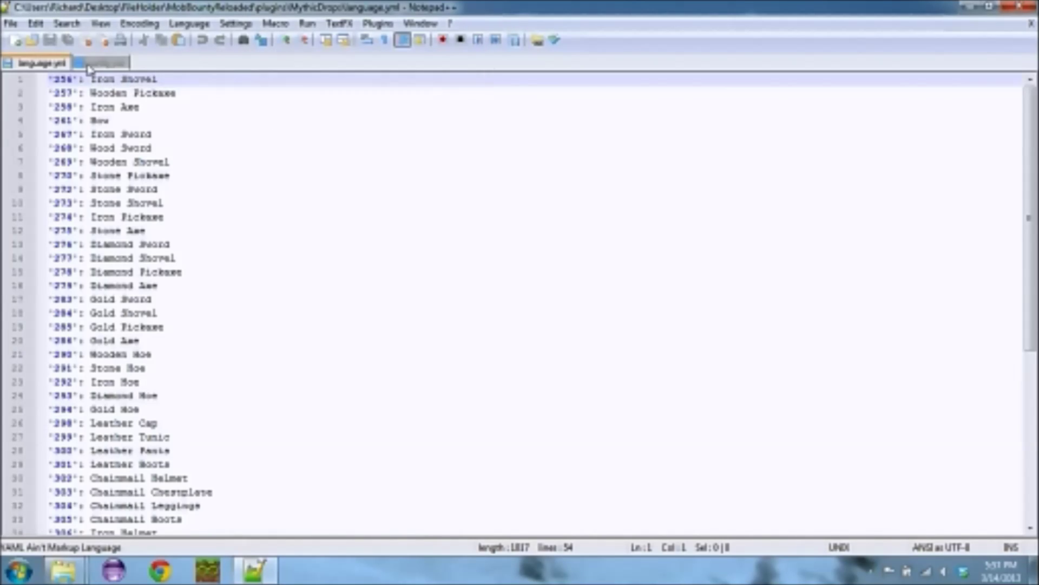
Close language.yml and config.yml, restore the Notepad++ window to its smaller size and quit it.
double_click(50, 65)
right_click(51, 71)
left_click(70, 76)
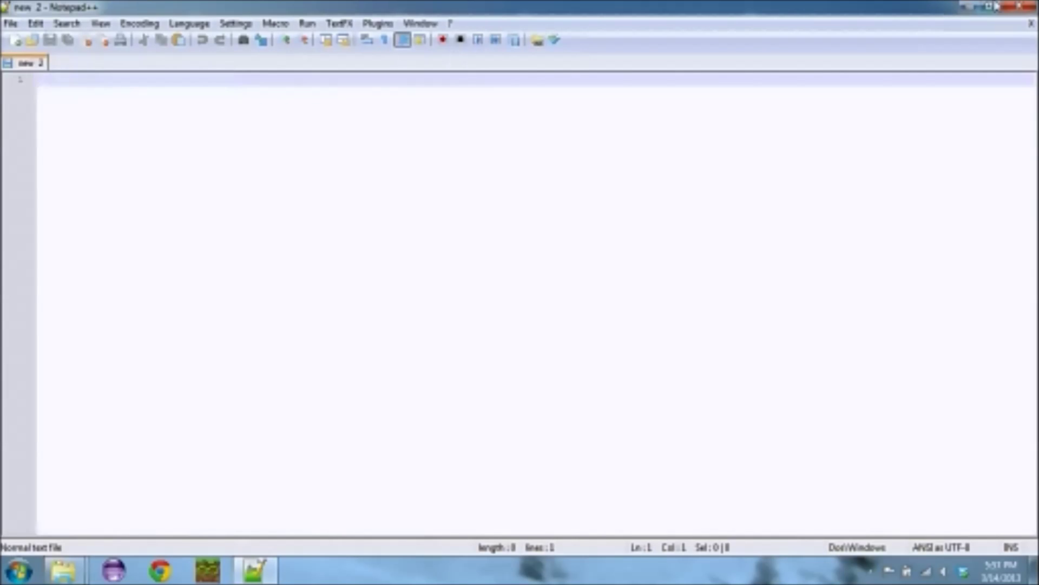
left_click(990, 6)
left_click(816, 50)
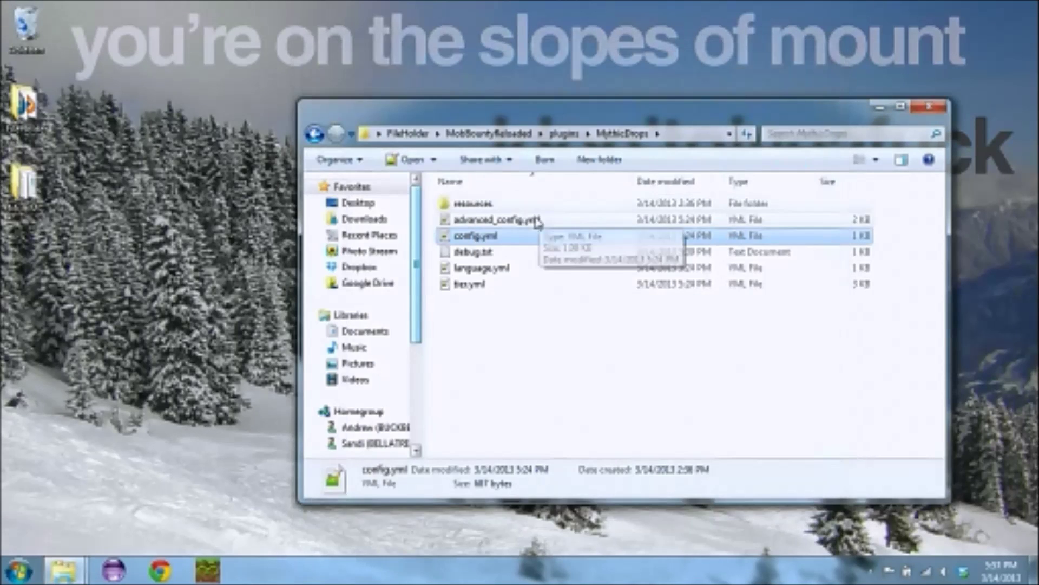
Open tier.yml from the MythicDrops folder in Notepad++ and look through the tier definitions from common to endric.
right_click(458, 286)
left_click(526, 286)
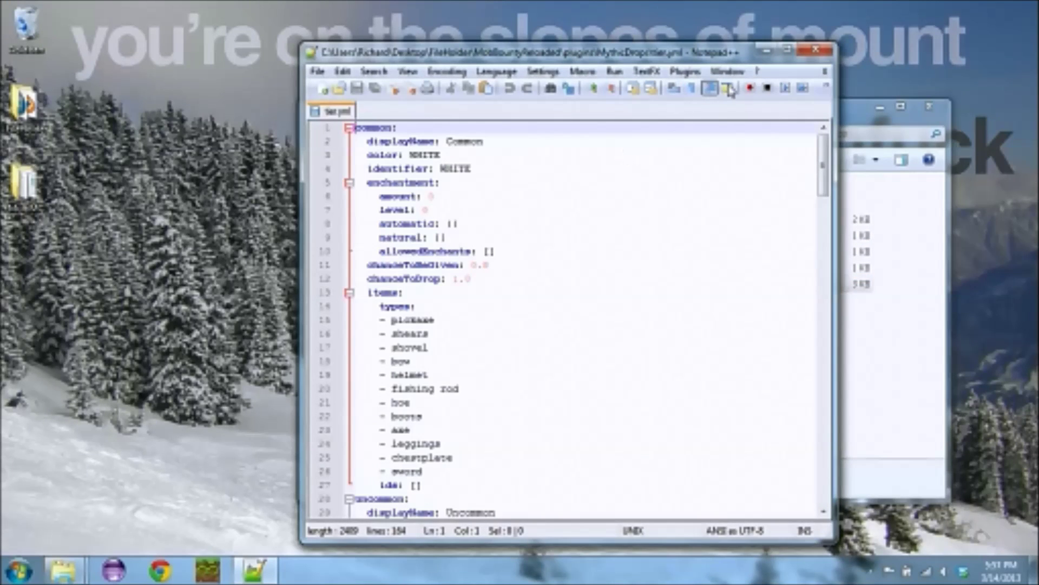
scroll(592, 214, "down", 6)
scroll(592, 214, "down", 20)
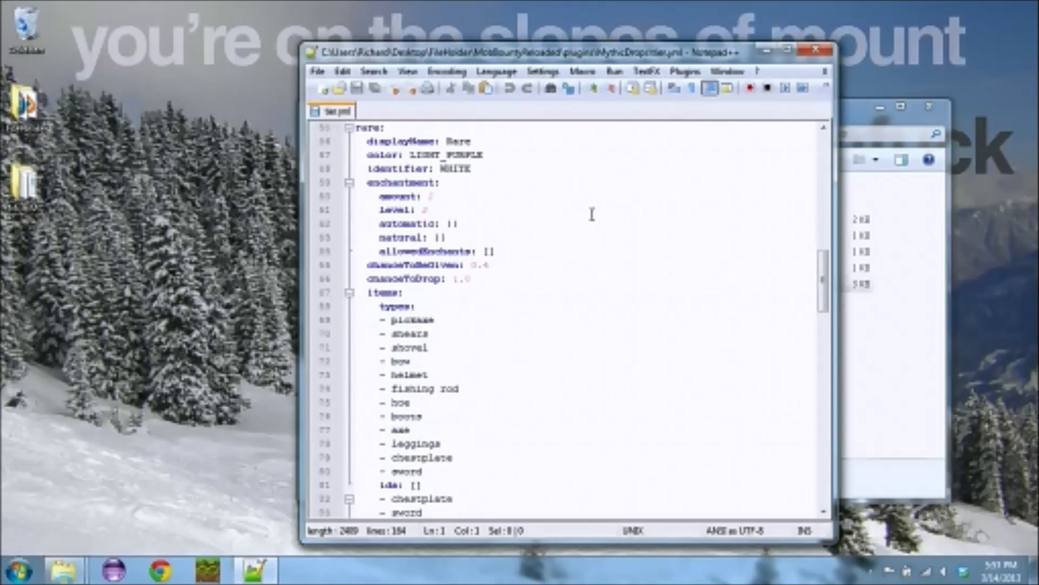
scroll(592, 214, "down", 19)
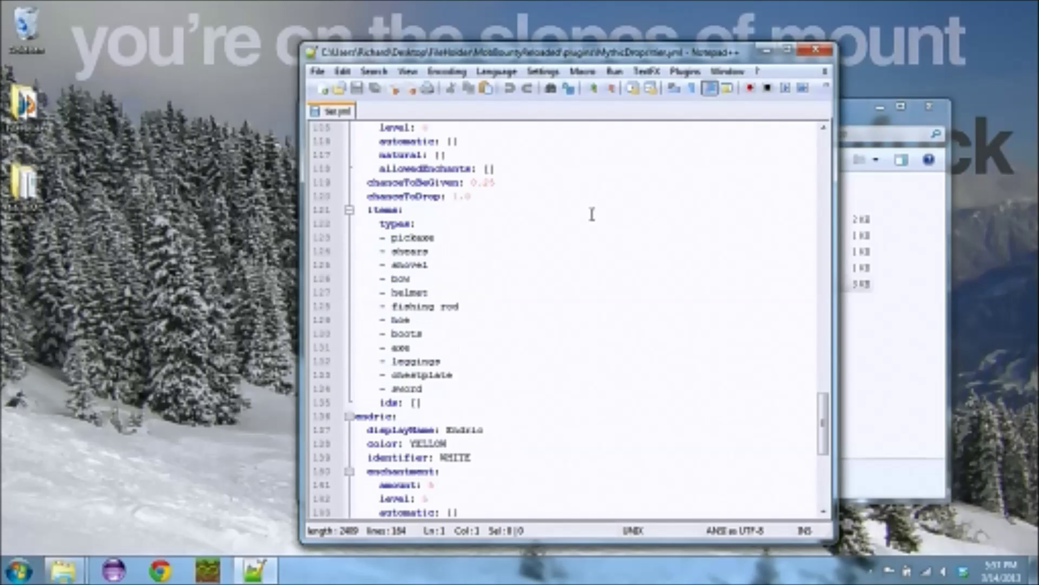
scroll(592, 214, "up", 20)
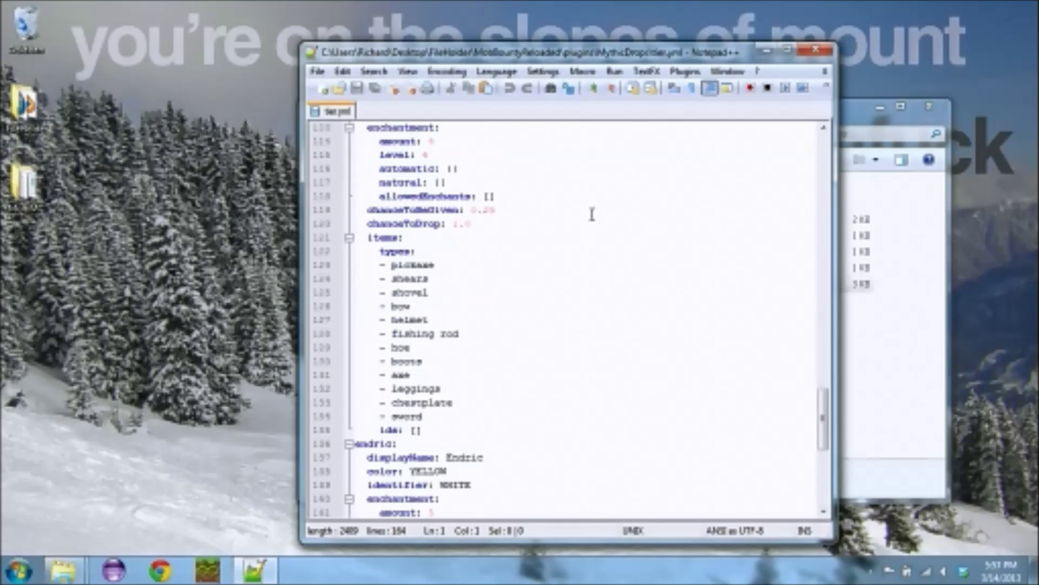
Try an ALL_DAMAGE: 5 entry under the common tier's automatic enchantments and put the empty { } value back.
scroll(593, 214, "up", 1)
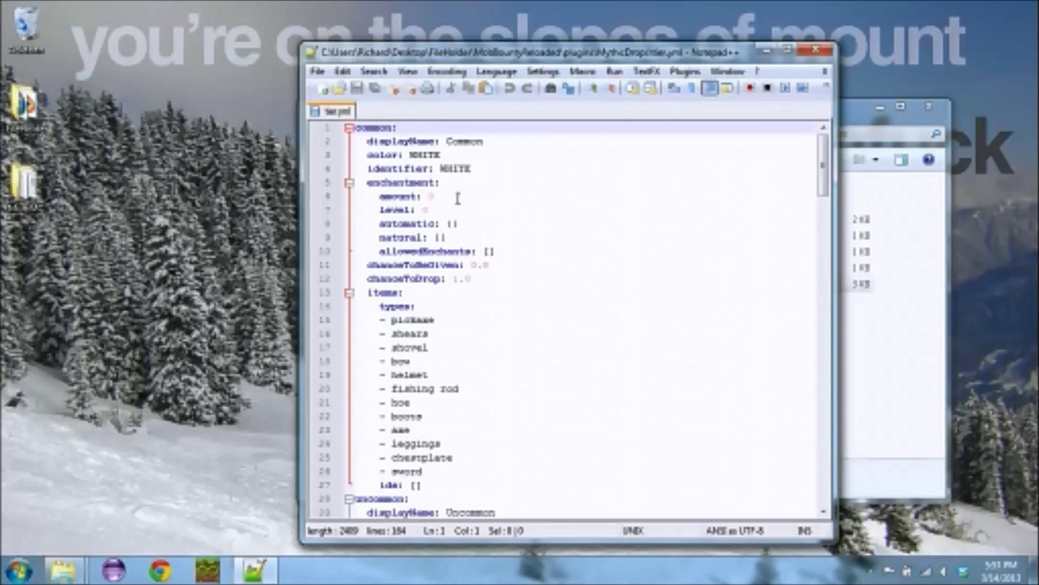
left_click(466, 223)
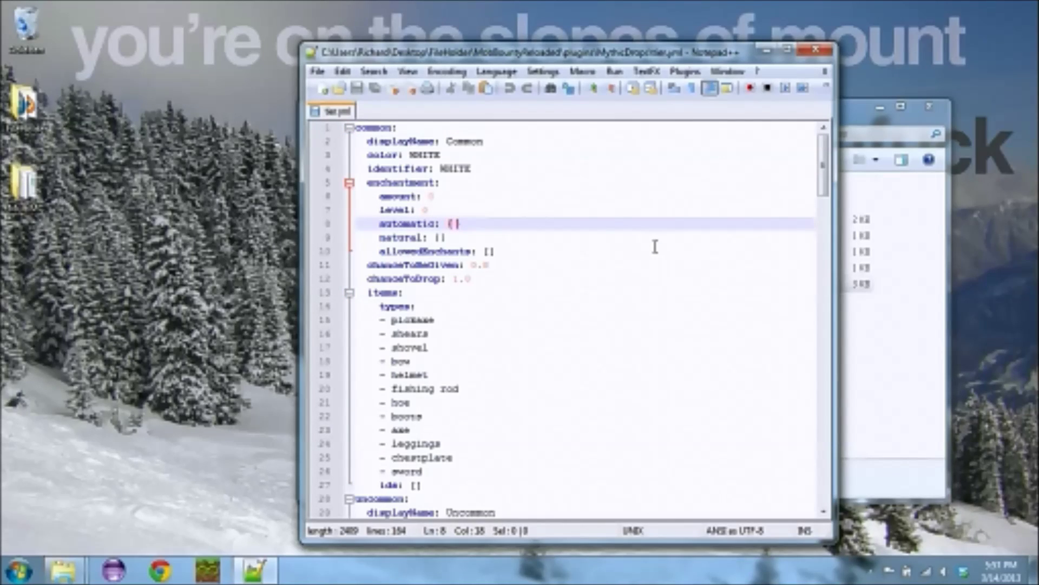
key("BackSpace")
key("BackSpace")
key("BackSpace")
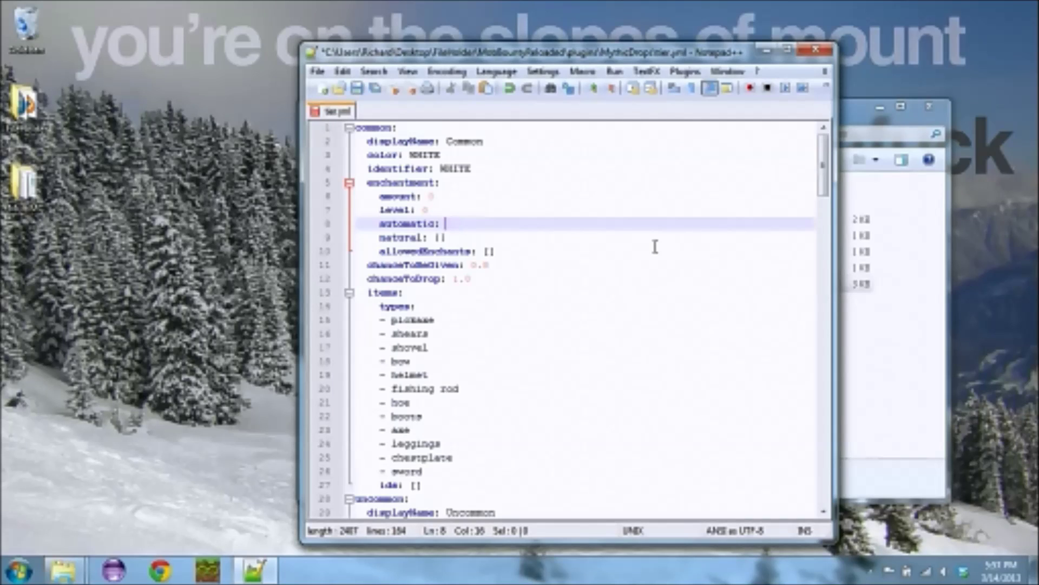
key("Return")
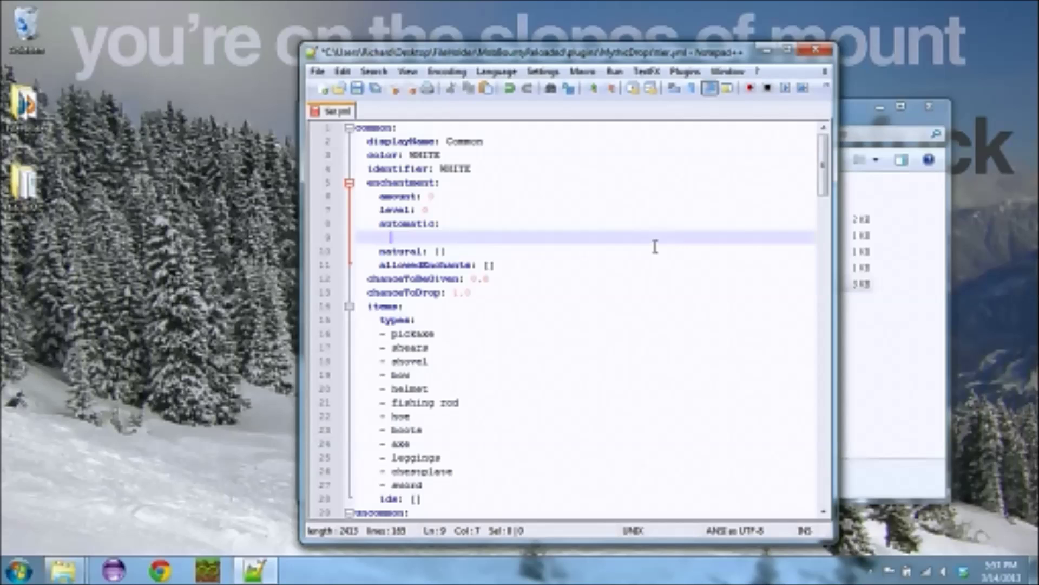
type("ALL_DAT")
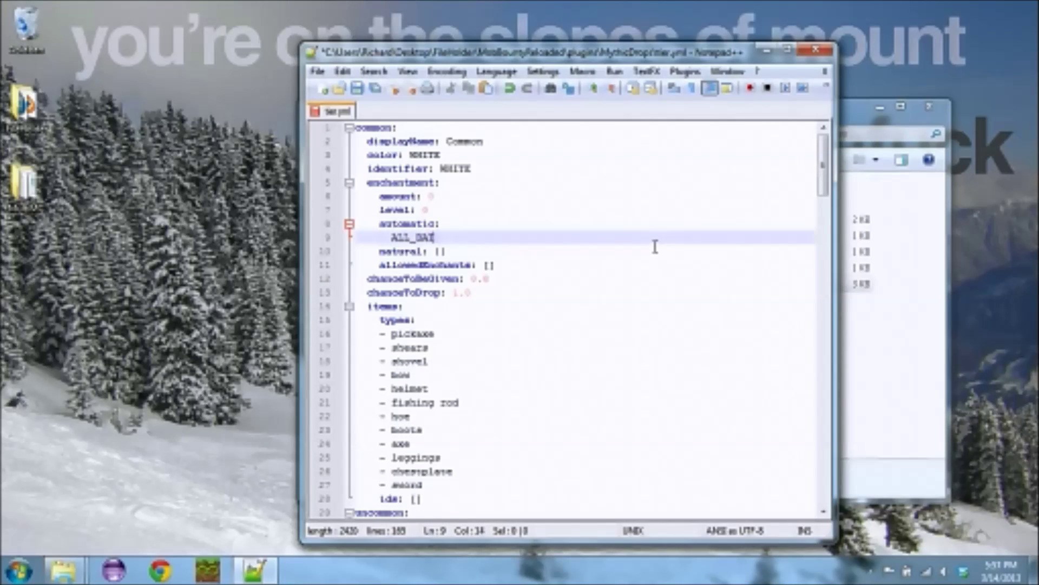
key("BackSpace")
type("MAGE: 5")
left_click_drag(457, 244, 445, 230)
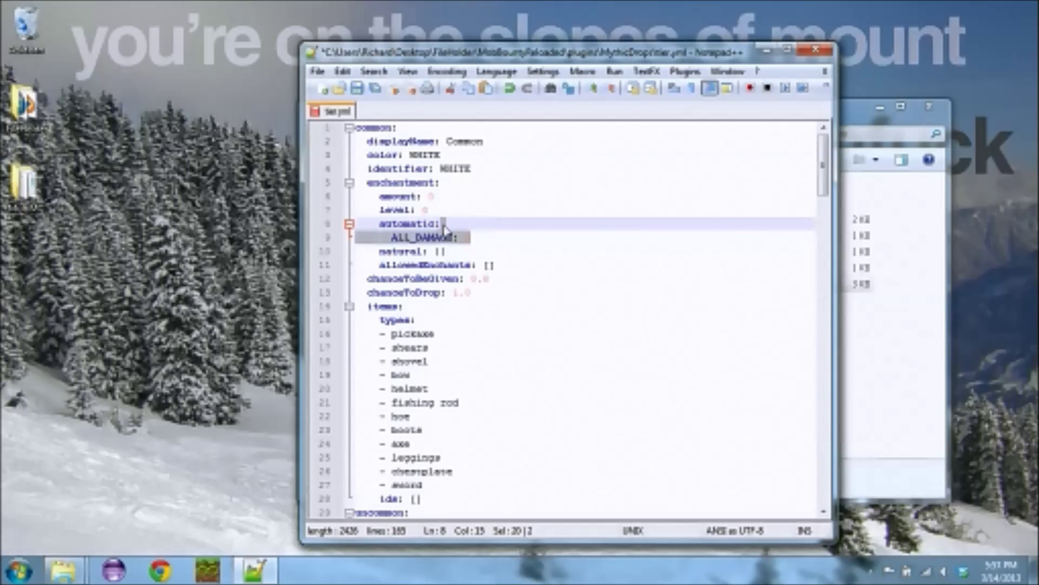
type("[ ]")
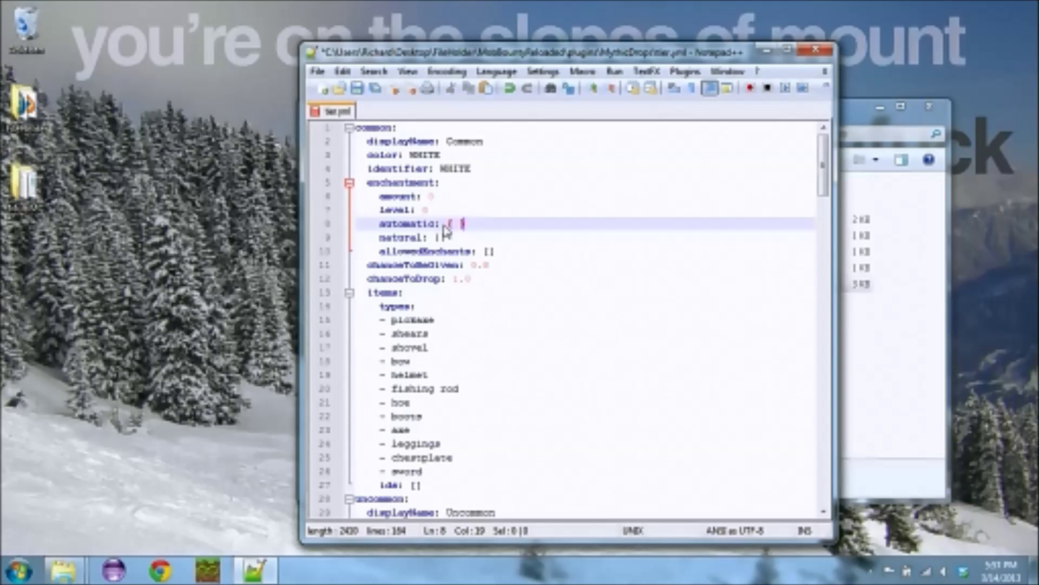
Replace the common tier's empty natural enchantments value with an indented ALL_DAMAGE entry and a level.
left_click(563, 239)
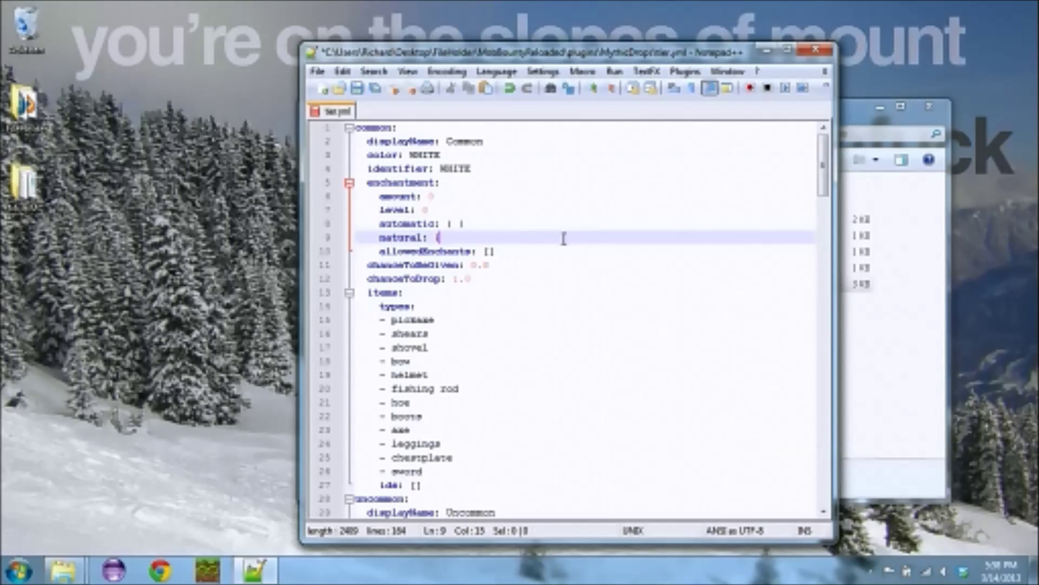
key("BackSpace")
key("Return")
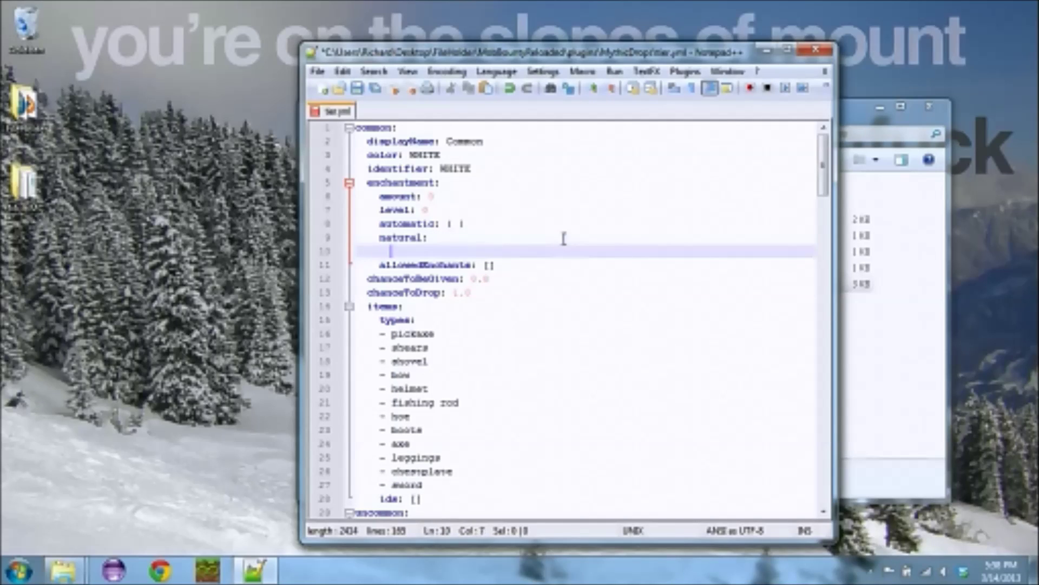
type("ALL_DAMAGE: 1")
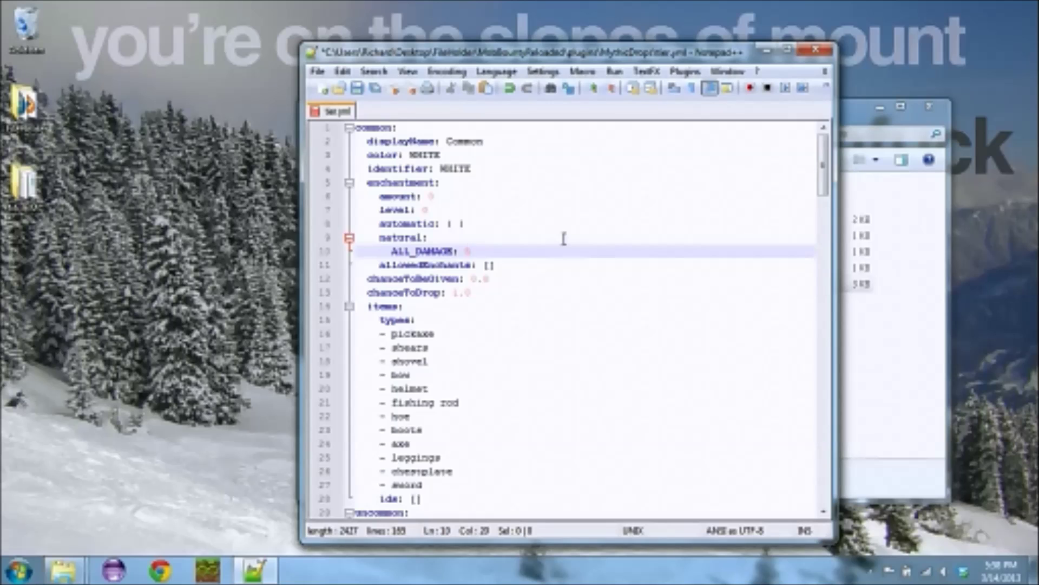
key("Return")
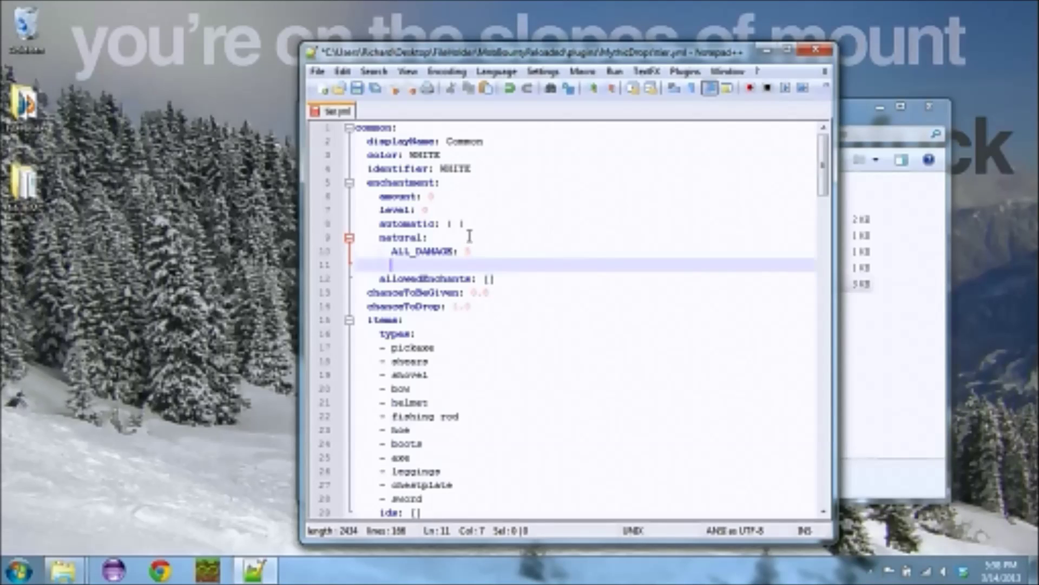
Remove the ALL_DAMAGE entry from the common tier's natural enchantments and restore the empty { } value.
left_click_drag(493, 251, 306, 255)
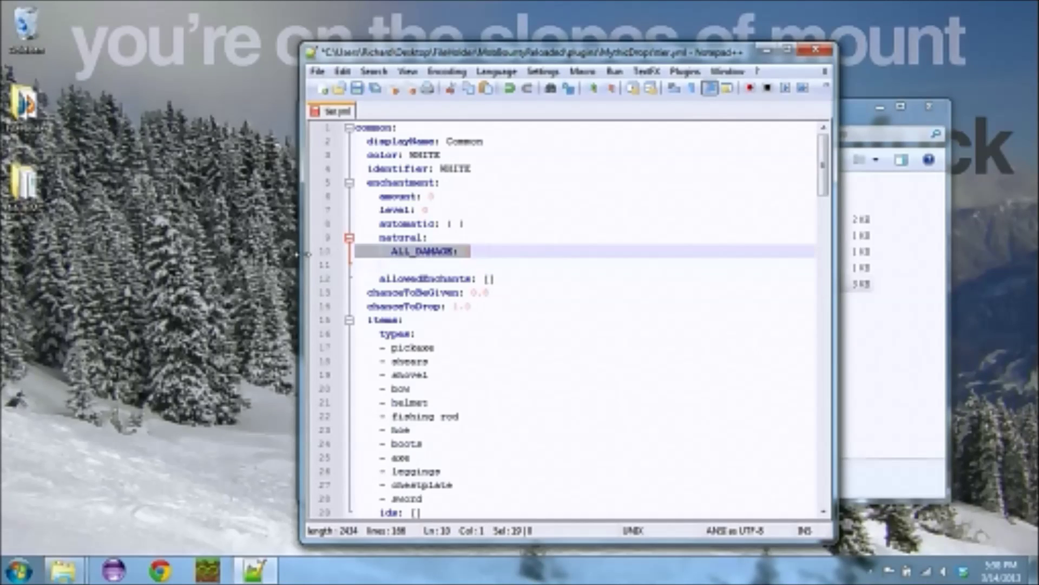
key("Delete")
key("BackSpace")
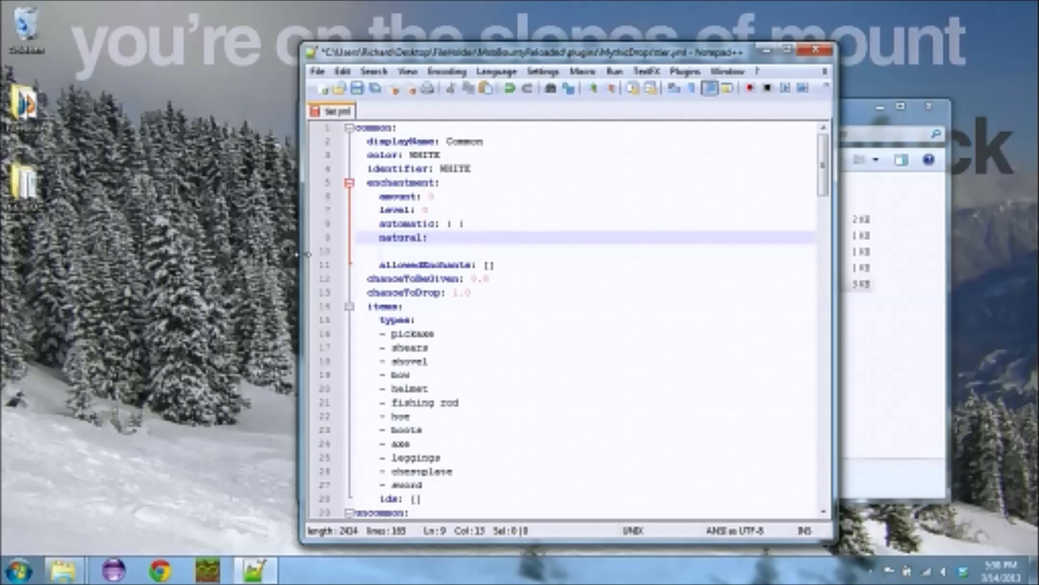
key("Down")
key("BackSpace")
key("BackSpace")
key("BackSpace")
key("BackSpace")
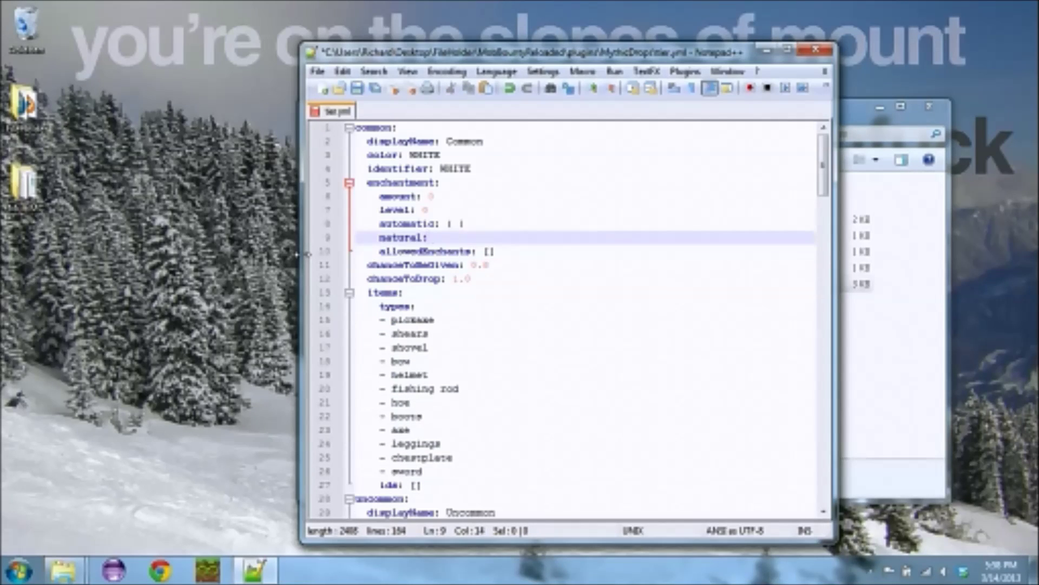
type("[]")
Replace the common tier's empty allowedEnchants value with the list entries ALL_DAMAGE and UNBREAKING.
left_click(555, 255)
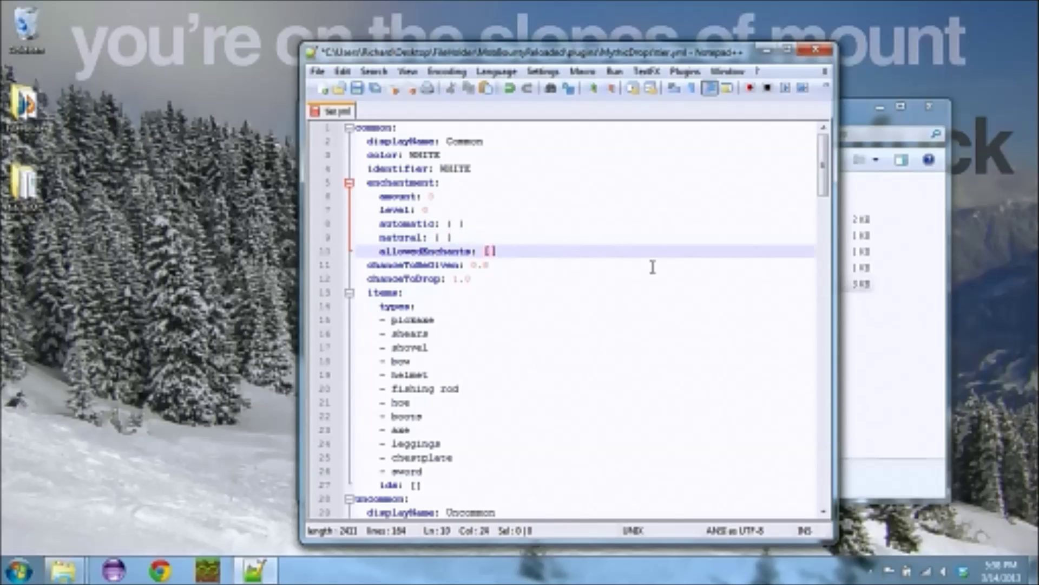
key("BackSpace")
key("BackSpace")
key("BackSpace")
key("Return")
type("- ALL_DAM")
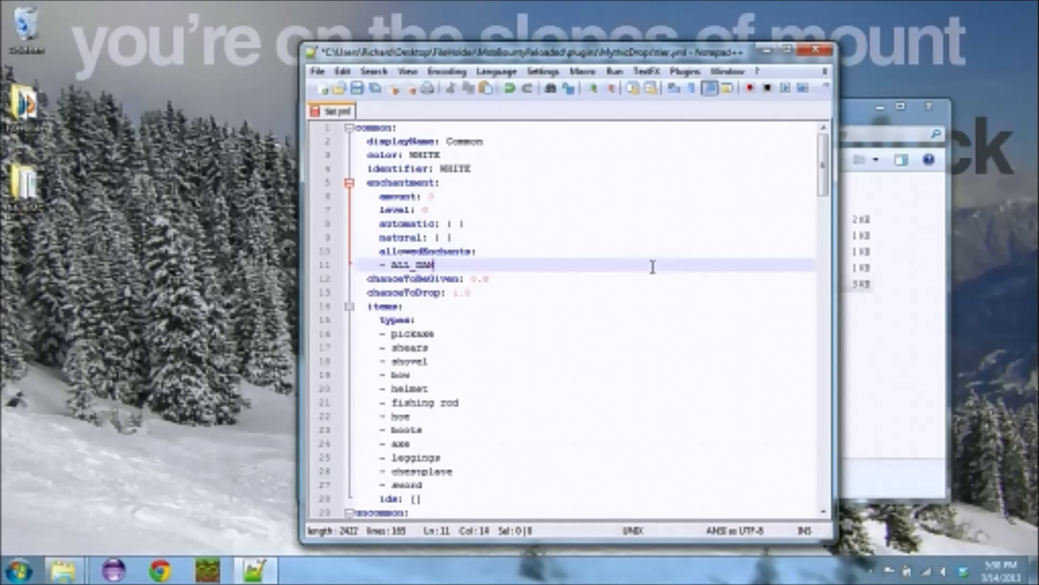
type("AGE")
key("Return")
type("- ")
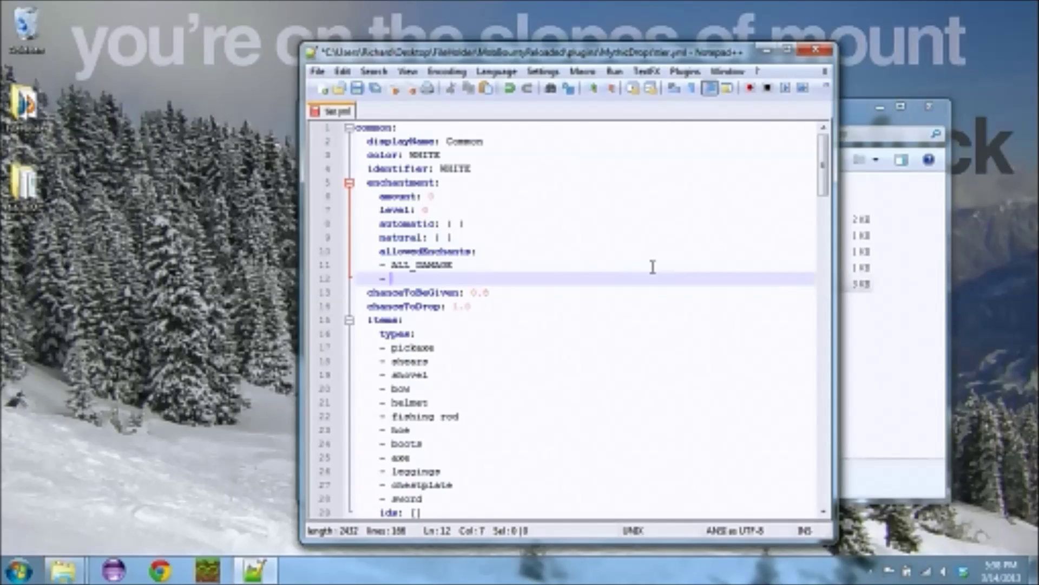
type("UNBREAKING")
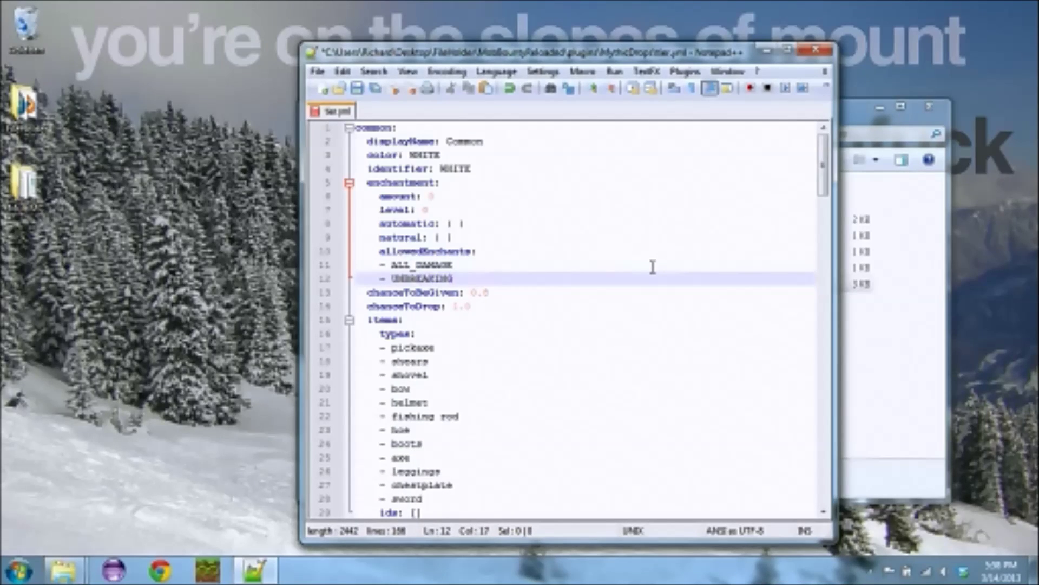
key("Return")
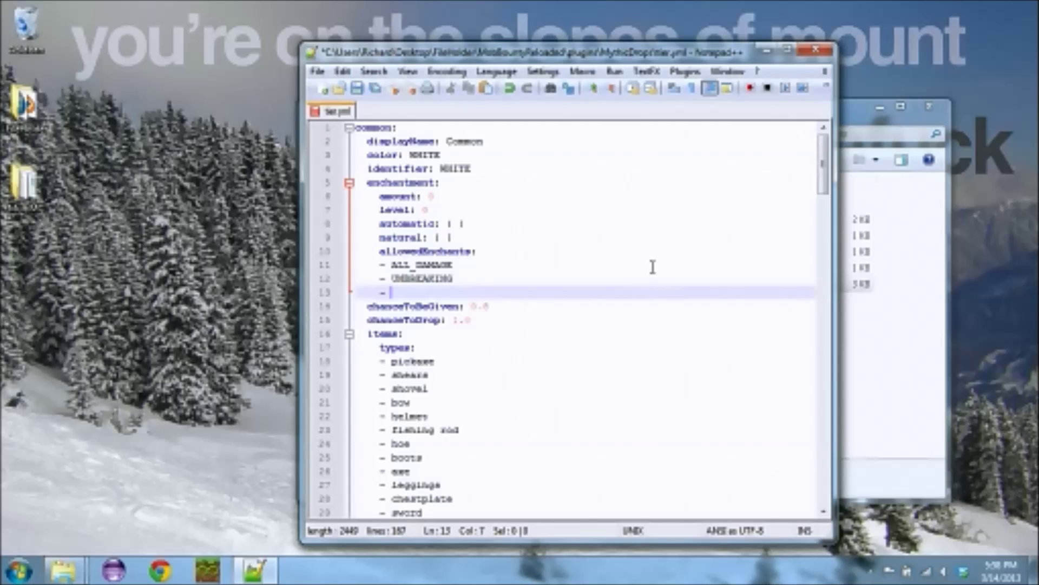
Delete the list entries under the common tier's allowedEnchants and restore the empty [ ] value.
key("BackSpace")
key("BackSpace")
key("BackSpace")
key("BackSpace")
key("BackSpace")
key("BackSpace")
key("BackSpace")
key("BackSpace")
key("BackSpace")
key("BackSpace")
key("BackSpace")
key("BackSpace")
key("BackSpace")
key("BackSpace")
key("BackSpace")
key("BackSpace")
key("BackSpace")
key("BackSpace")
key("BackSpace")
key("BackSpace")
key("BackSpace")
key("BackSpace")
key("BackSpace")
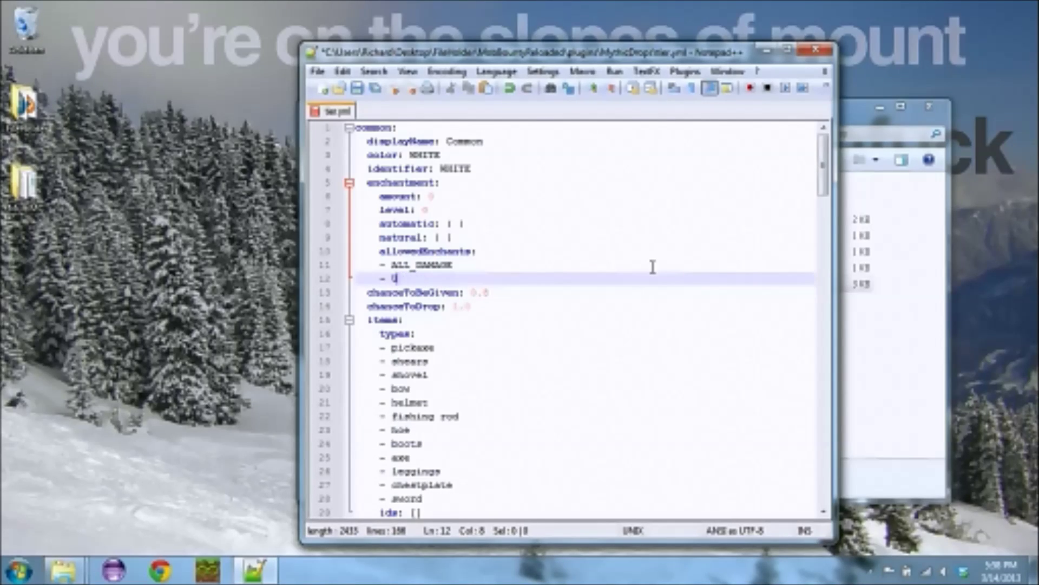
key("BackSpace")
key("BackSpace")
key("BackSpace")
key("BackSpace")
key("BackSpace")
key("BackSpace")
key("BackSpace")
key("BackSpace")
key("BackSpace")
key("BackSpace")
key("BackSpace")
key("BackSpace")
key("BackSpace")
key("BackSpace")
key("BackSpace")
key("BackSpace")
key("BackSpace")
key("BackSpace")
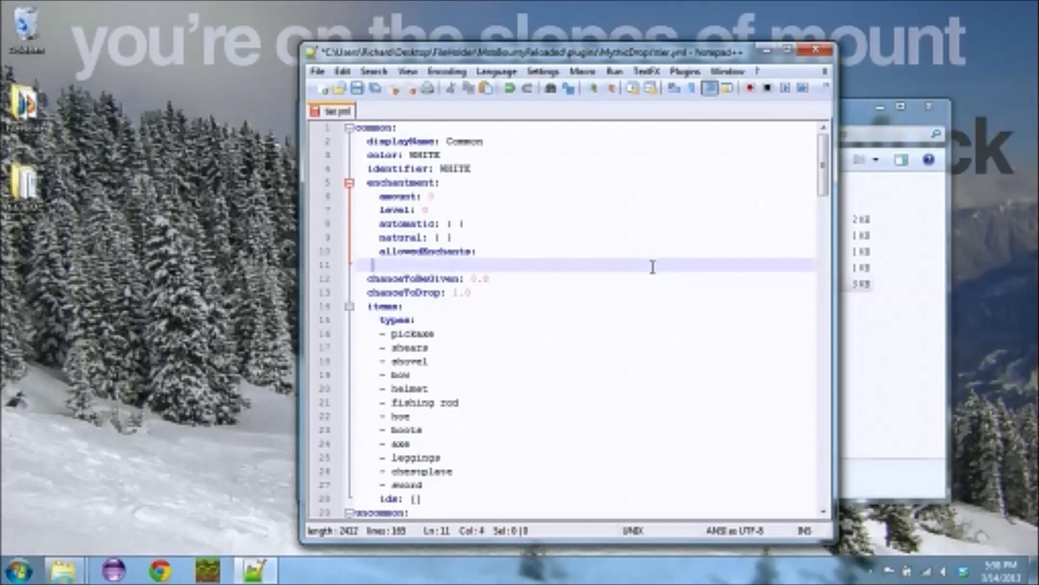
type("[")
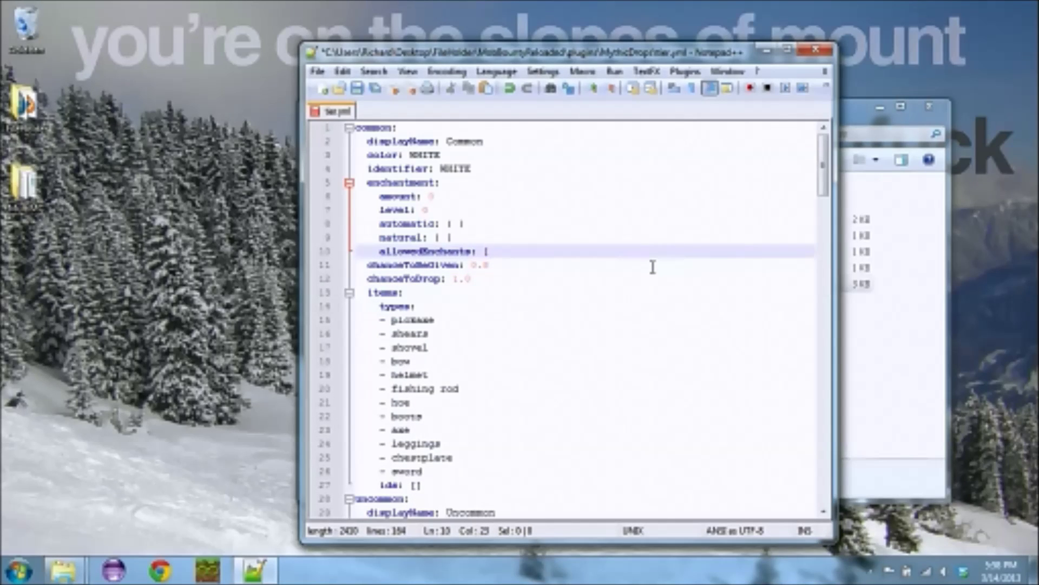
type(" ]")
Examine the common tier's allowedEnchants, chanceToBeGiven and chanceToDrop settings, its item types list and its ids entry.
left_click_drag(502, 251, 381, 249)
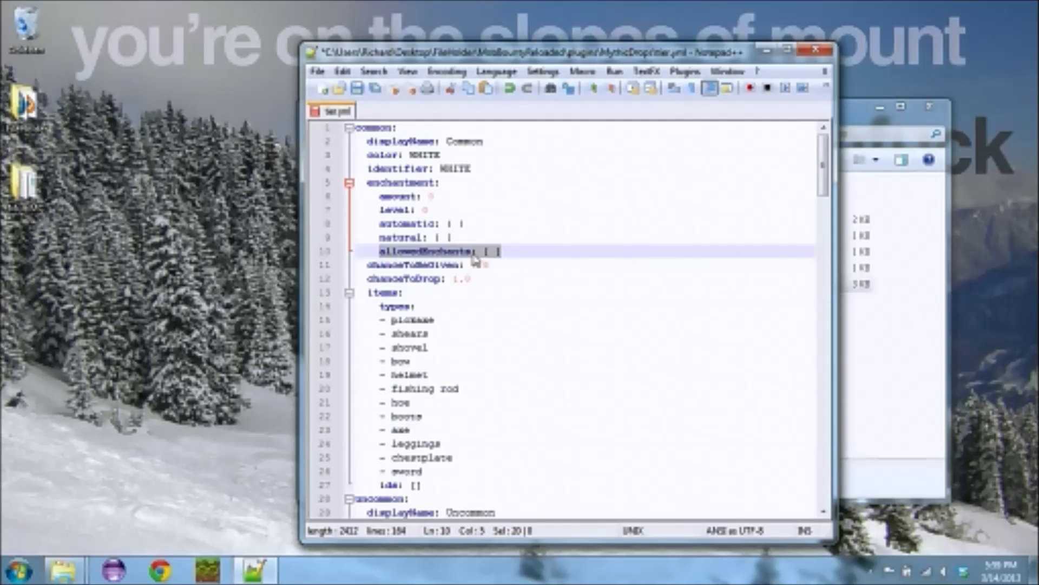
left_click(552, 240)
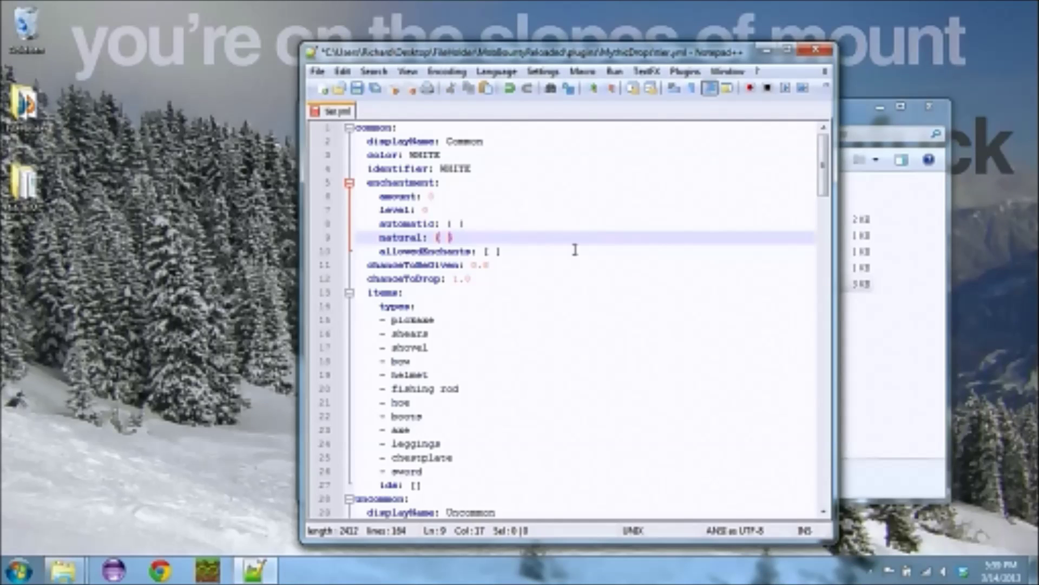
left_click(420, 265)
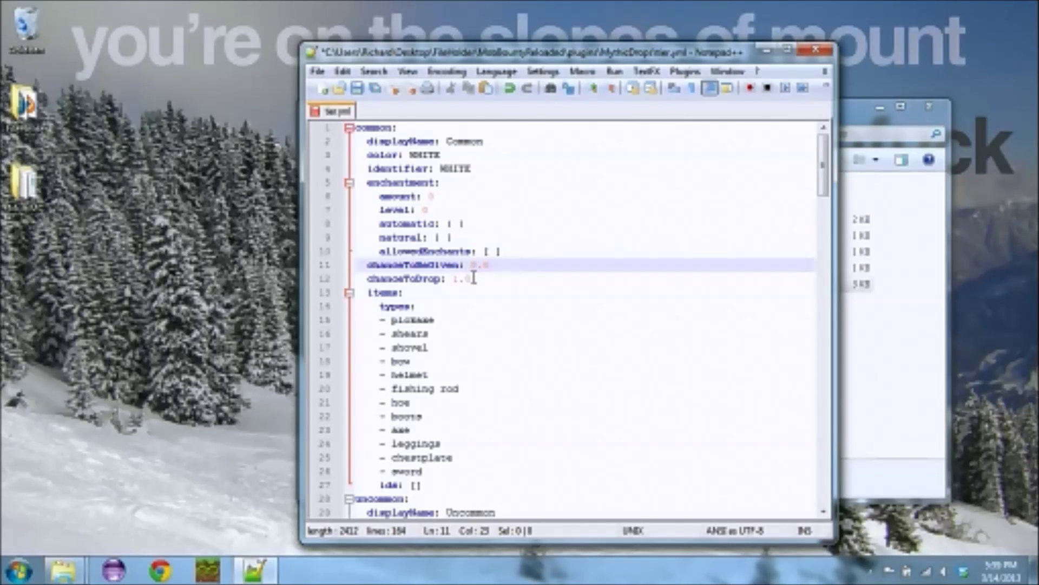
left_click(418, 278)
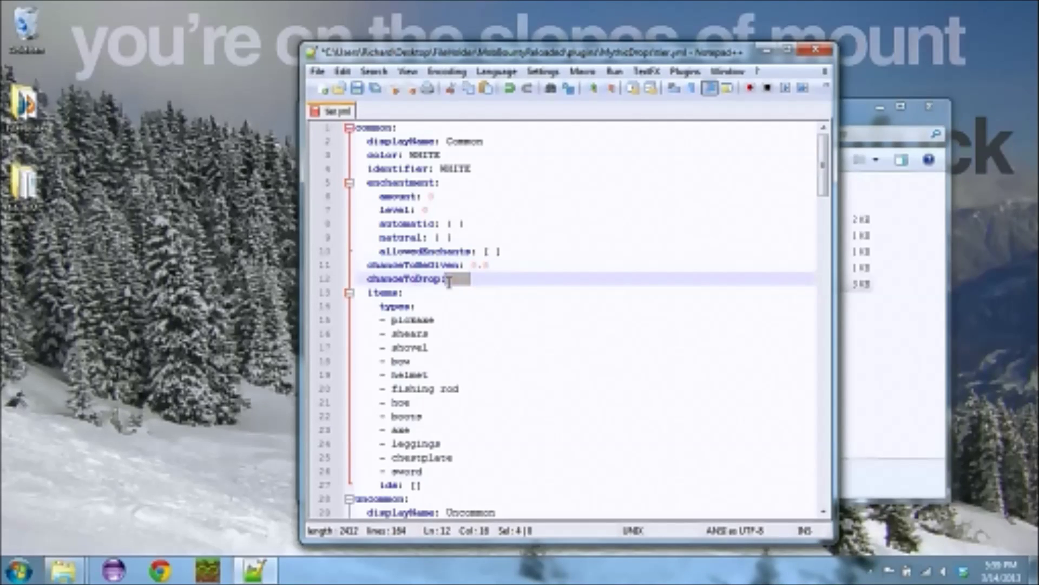
left_click_drag(449, 283, 454, 281)
left_click_drag(367, 292, 451, 471)
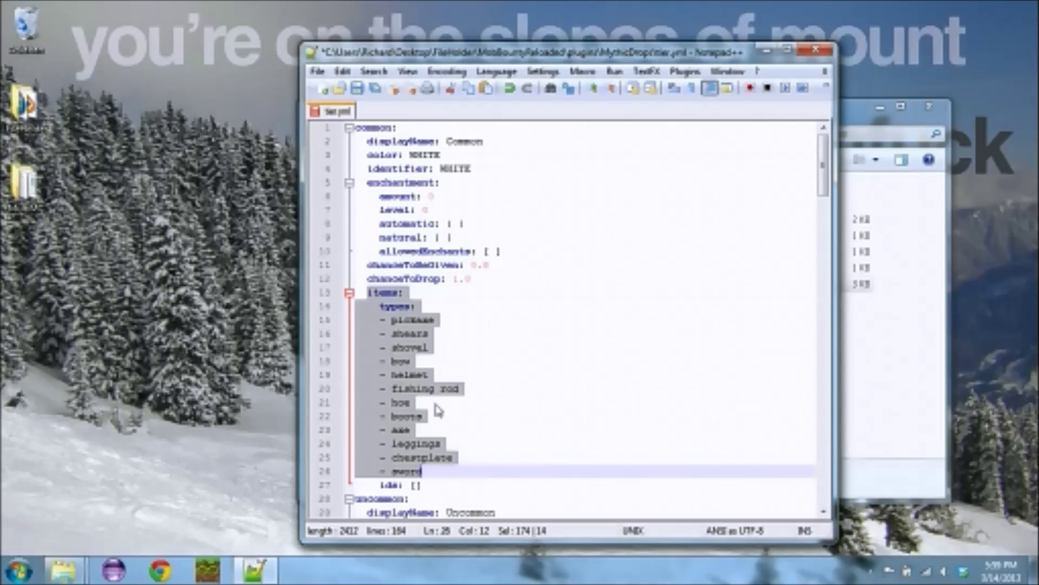
left_click(418, 484)
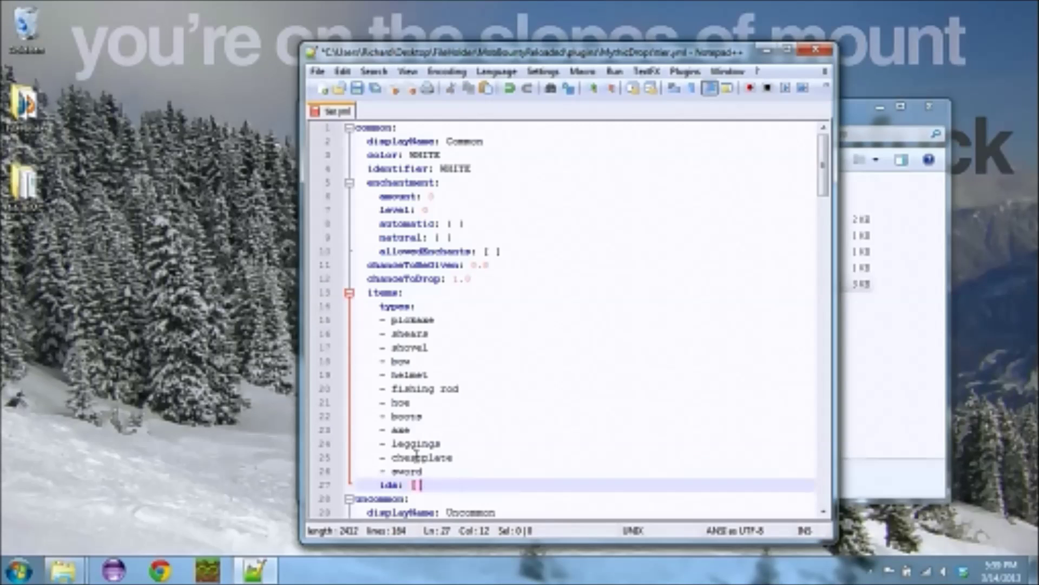
Close Notepad++ and discard the unsaved changes to tier.yml.
left_click(817, 50)
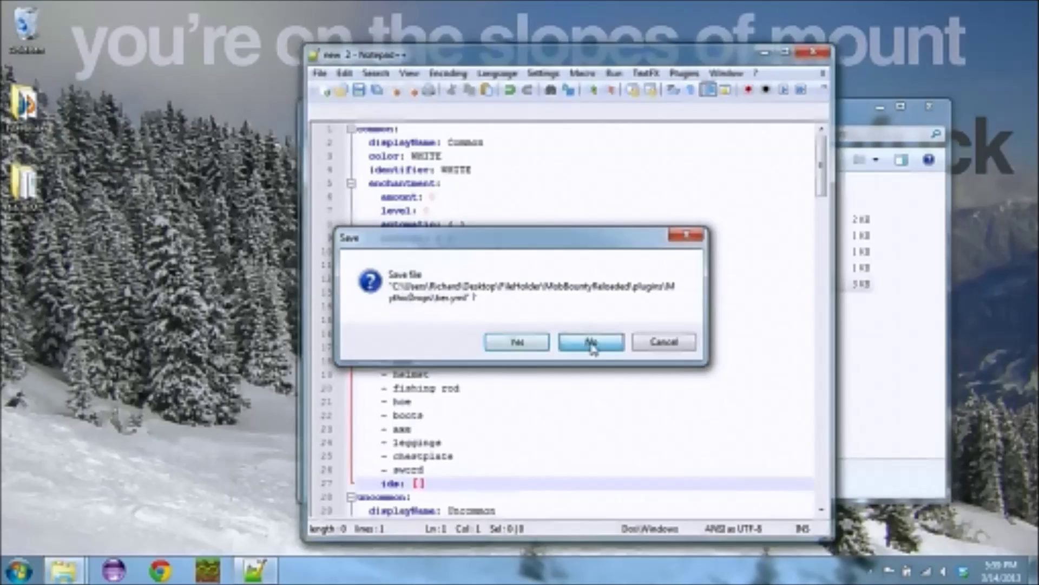
left_click(591, 342)
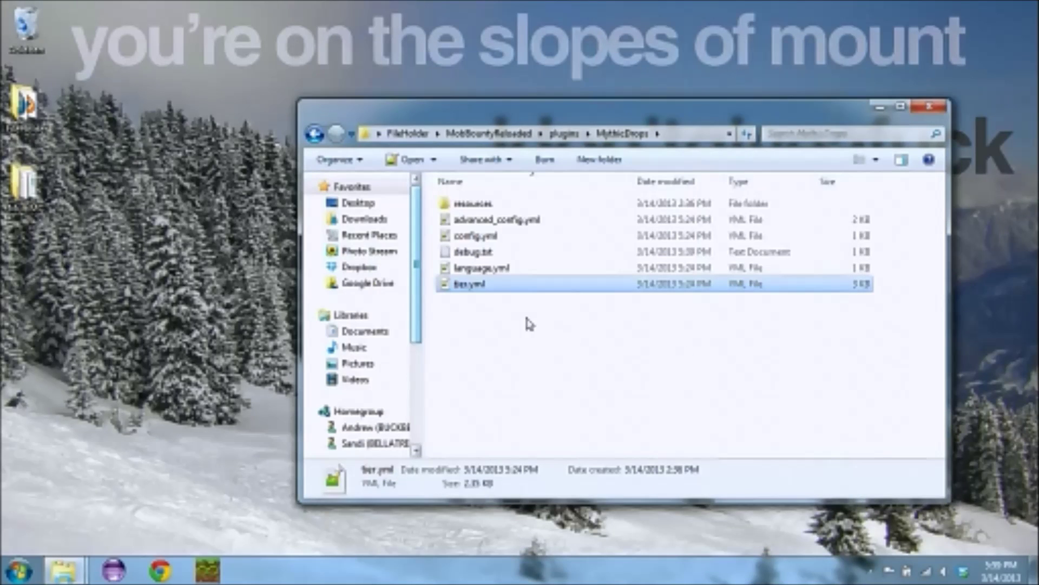
Open advanced_config.yml from the MythicDrops folder in Notepad++ and look through its tool and armor ID lists.
right_click(457, 220)
left_click(499, 267)
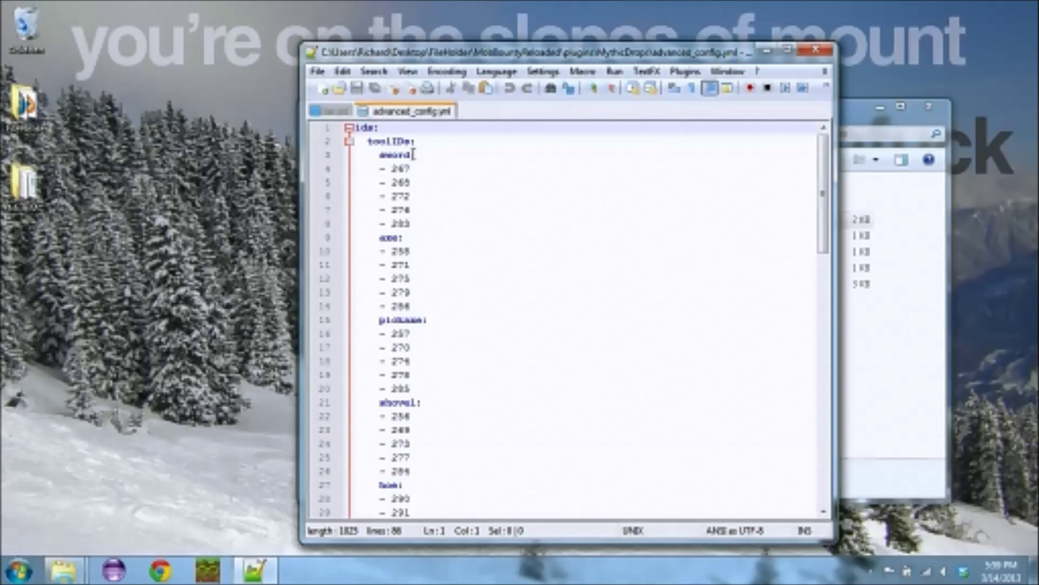
scroll(386, 299, "down", 8)
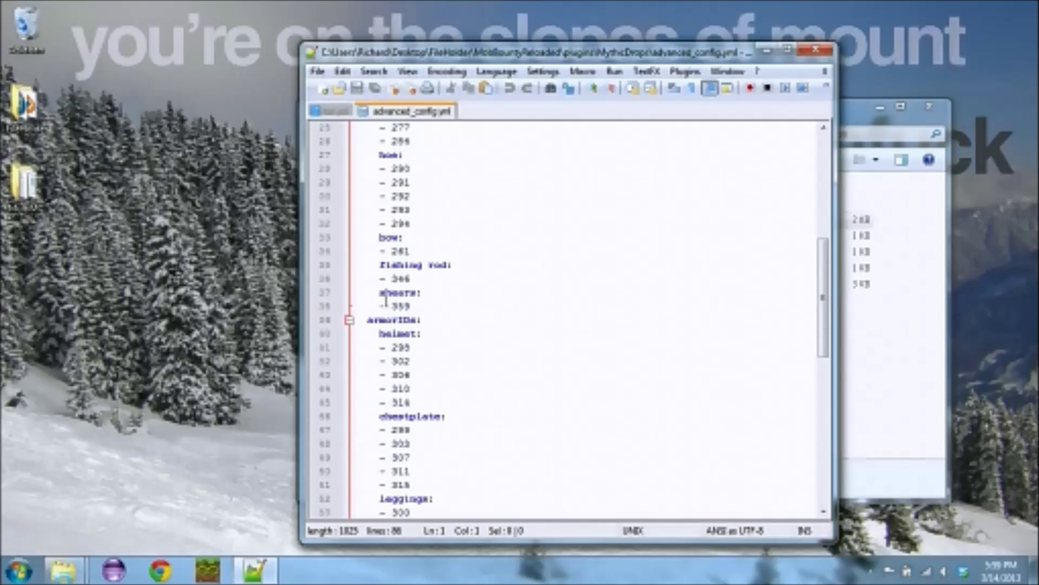
scroll(390, 324, "down", 3)
scroll(390, 324, "up", 11)
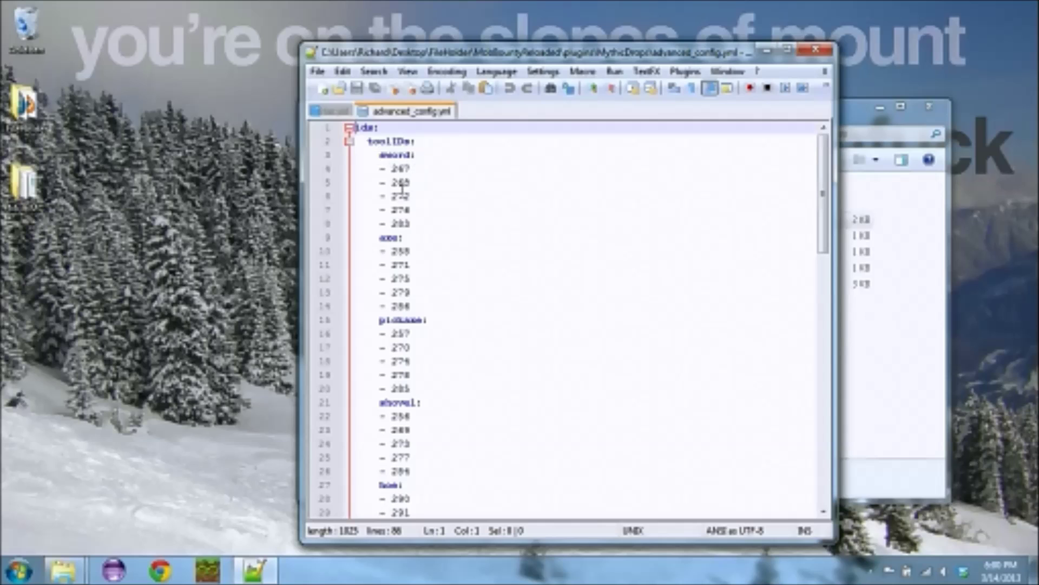
Add the item ID 999 at the end of the sword list under toolIDs.
left_click(425, 224)
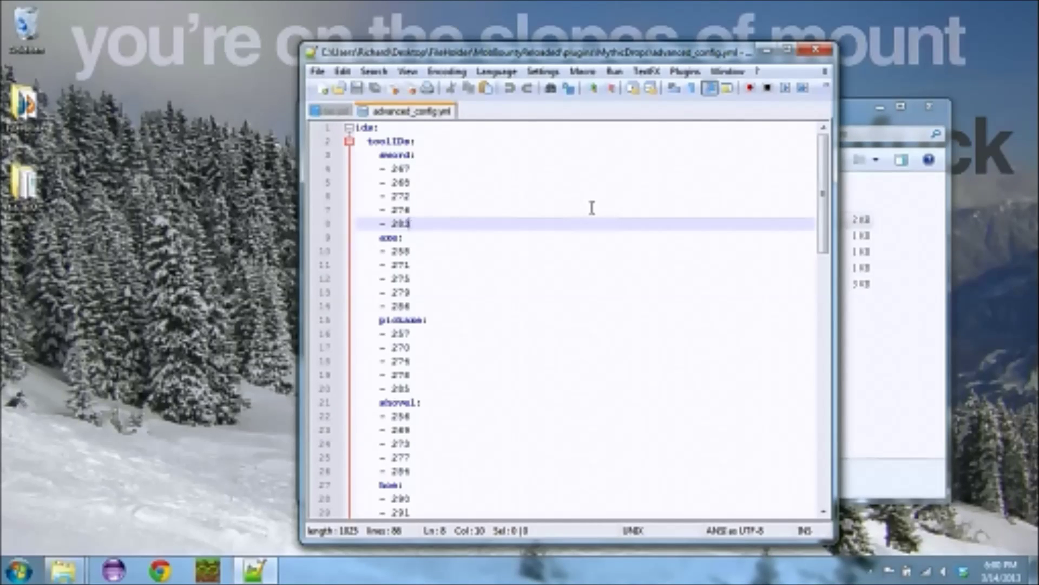
key("Return")
type("- ")
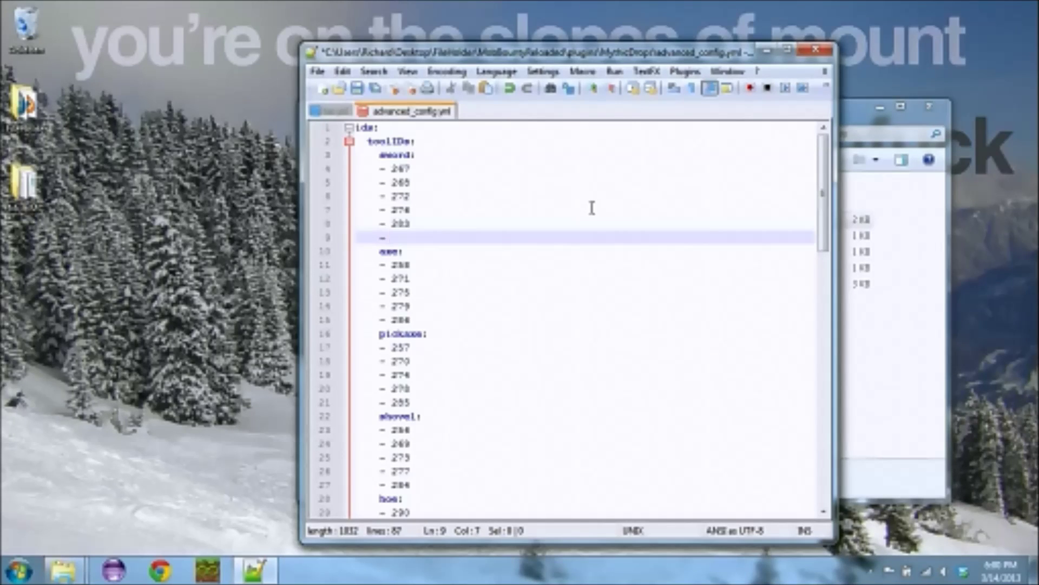
type("999")
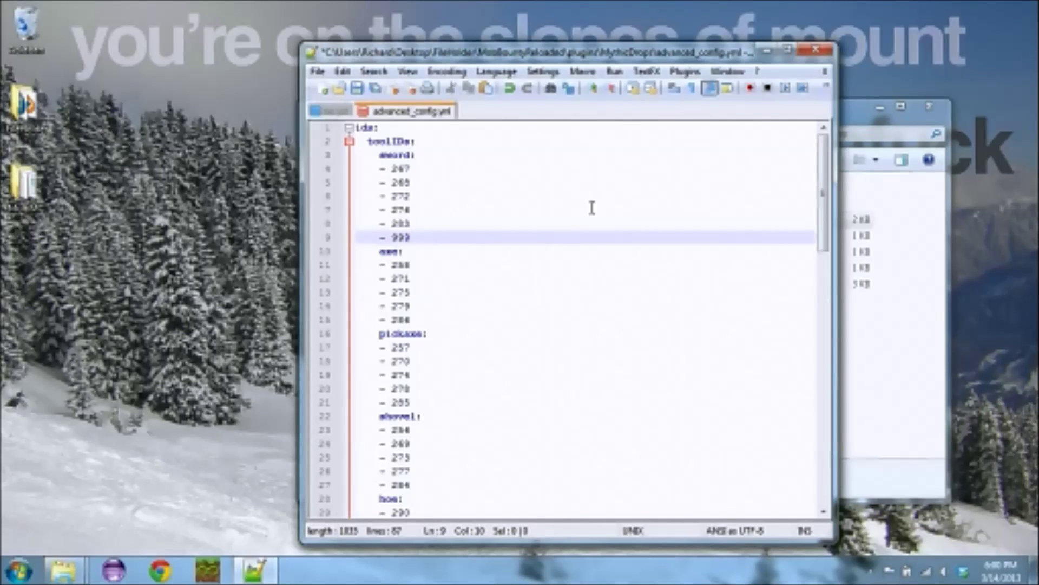
Add the item ID 100 at the end of the axe list.
key("Down")
key("Down")
key("Down")
key("Down")
key("Down")
key("Down")
key("Return")
type("-")
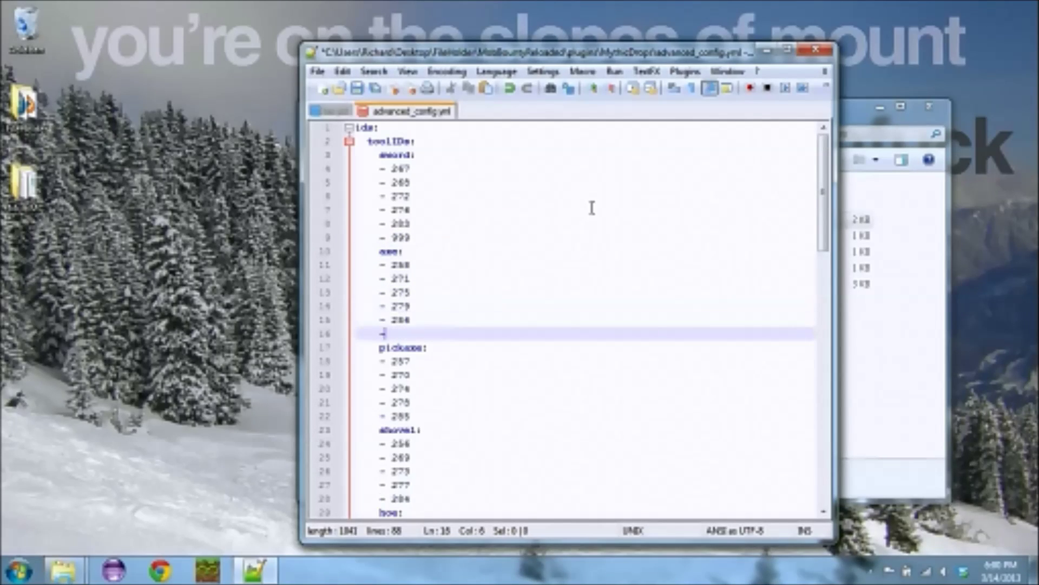
type(" 1000")
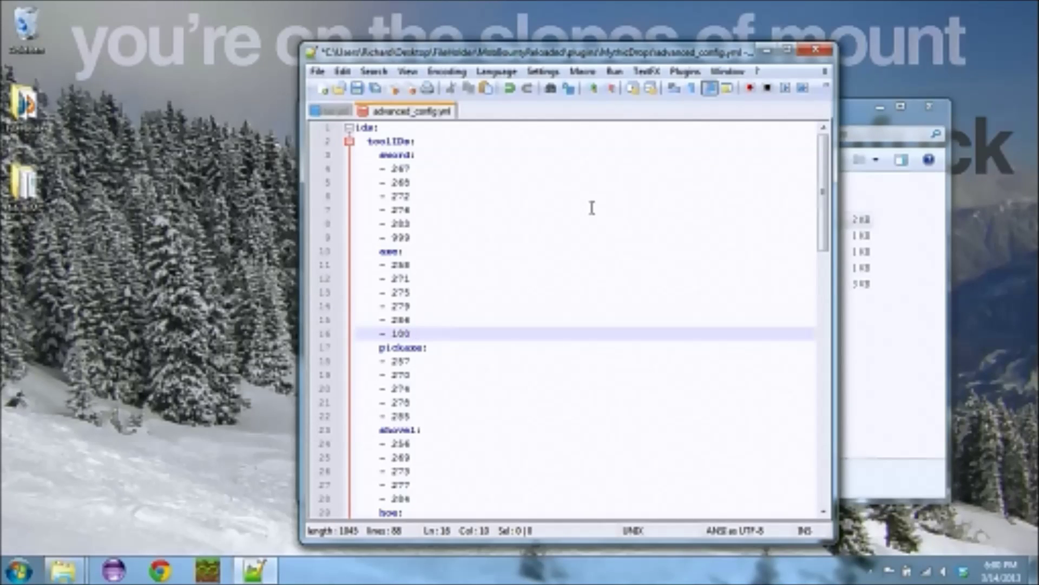
Delete the added 100 entry from the axe list and the added 999 entry from the sword list.
key("BackSpace")
key("BackSpace")
key("BackSpace")
key("BackSpace")
key("BackSpace")
key("BackSpace")
key("BackSpace")
key("BackSpace")
key("BackSpace")
key("BackSpace")
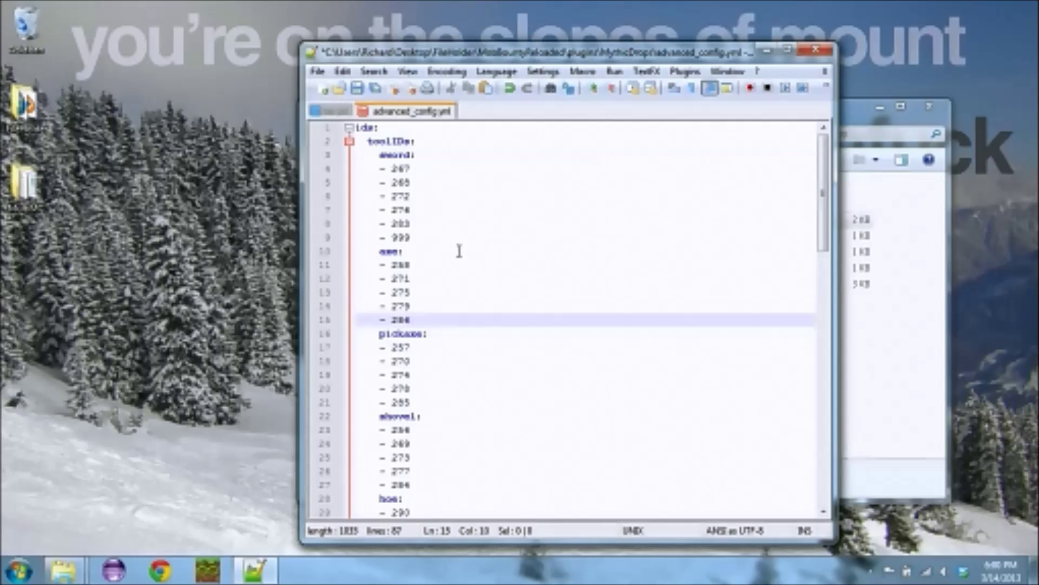
left_click_drag(414, 238, 295, 248)
key("BackSpace")
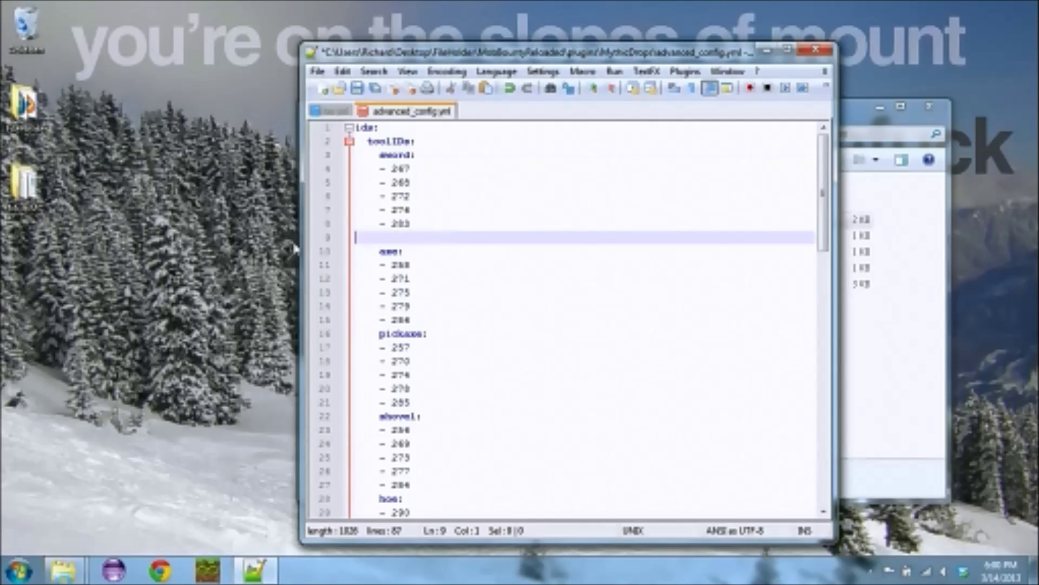
key("BackSpace")
Move the item ID 258 from the axe list to the end of the sword list.
scroll(525, 231, "down", 1)
scroll(524, 232, "down", 1)
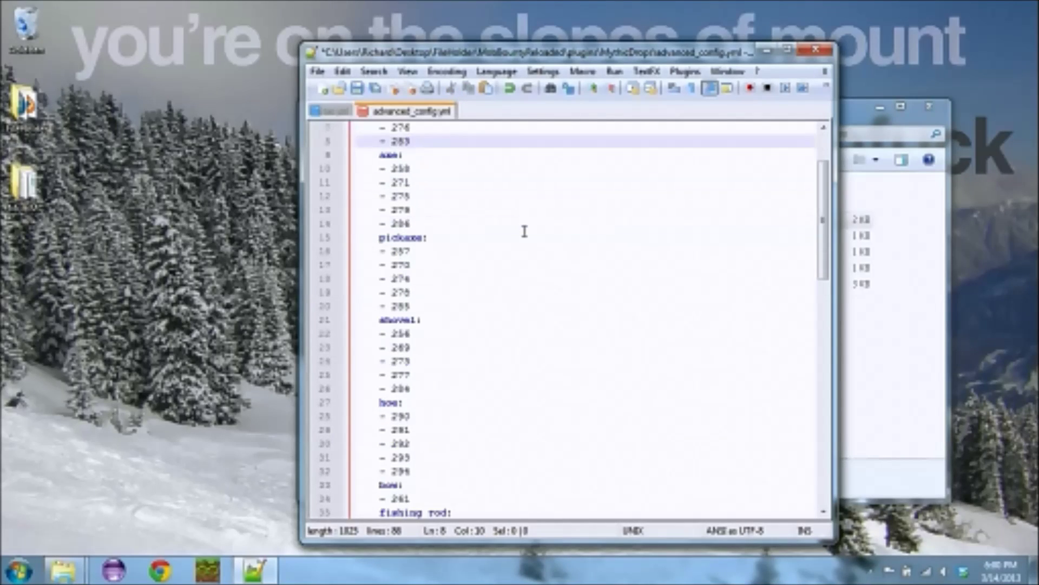
scroll(489, 211, "up", 2)
left_click_drag(430, 250, 336, 262)
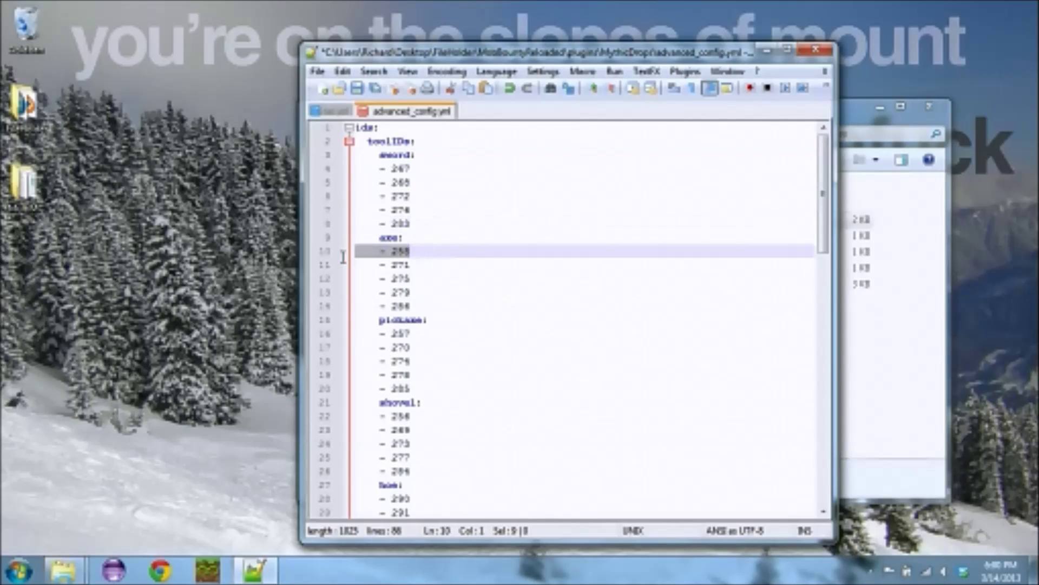
key("BackSpace")
key("BackSpace")
key("Up")
key("End")
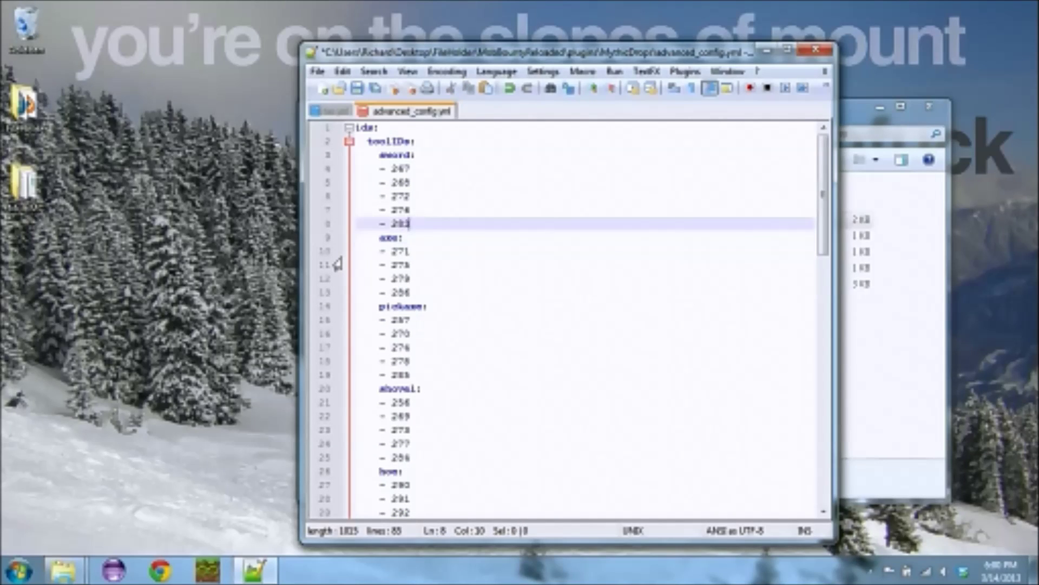
key("Return")
type("- 258")
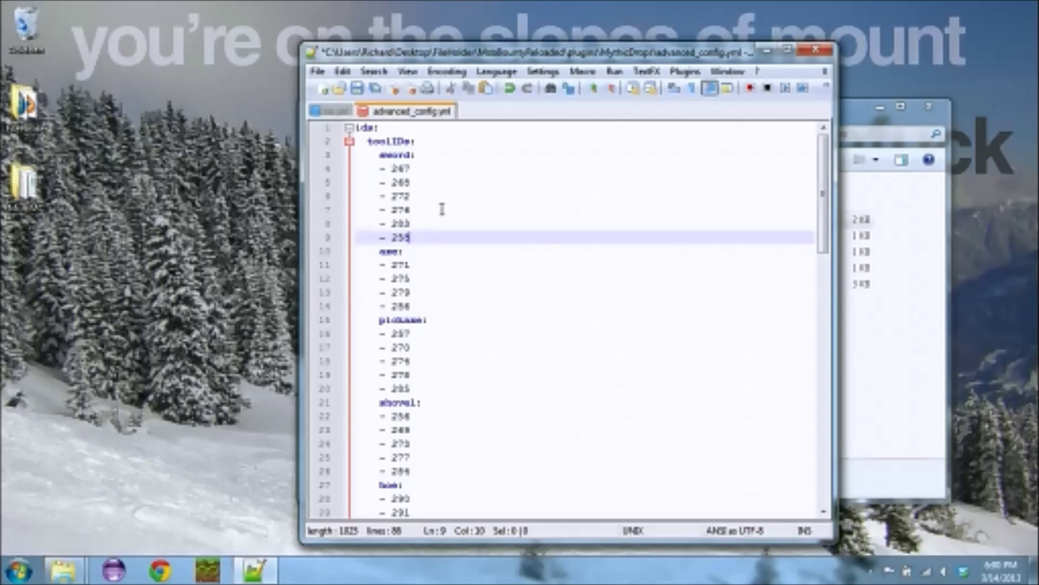
Remove 258 from the sword list and restore it as the first entry of the axe list.
key("BackSpace")
key("BackSpace")
key("BackSpace")
key("BackSpace")
key("BackSpace")
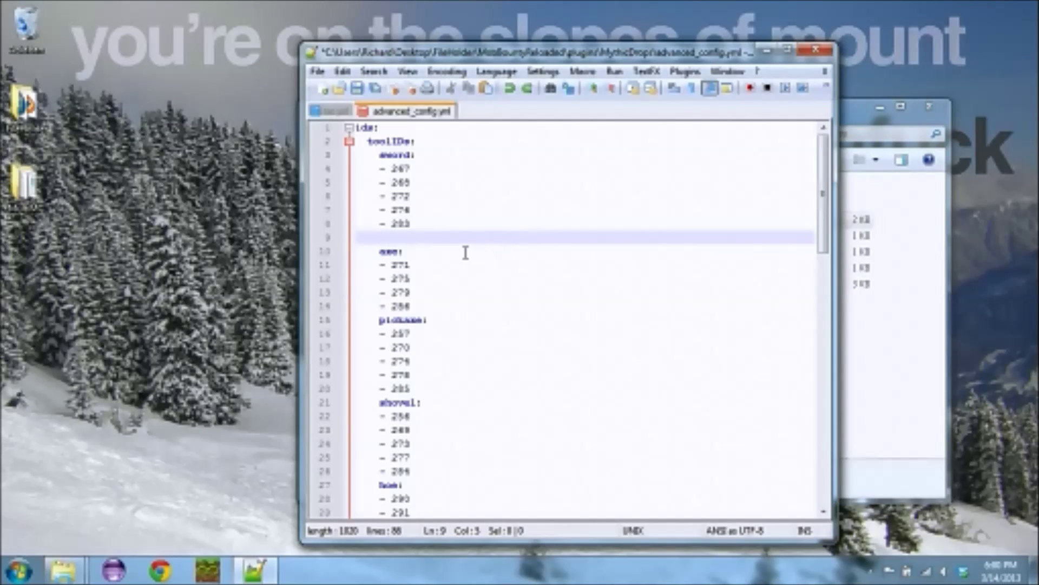
key("BackSpace")
key("Down")
key("Return")
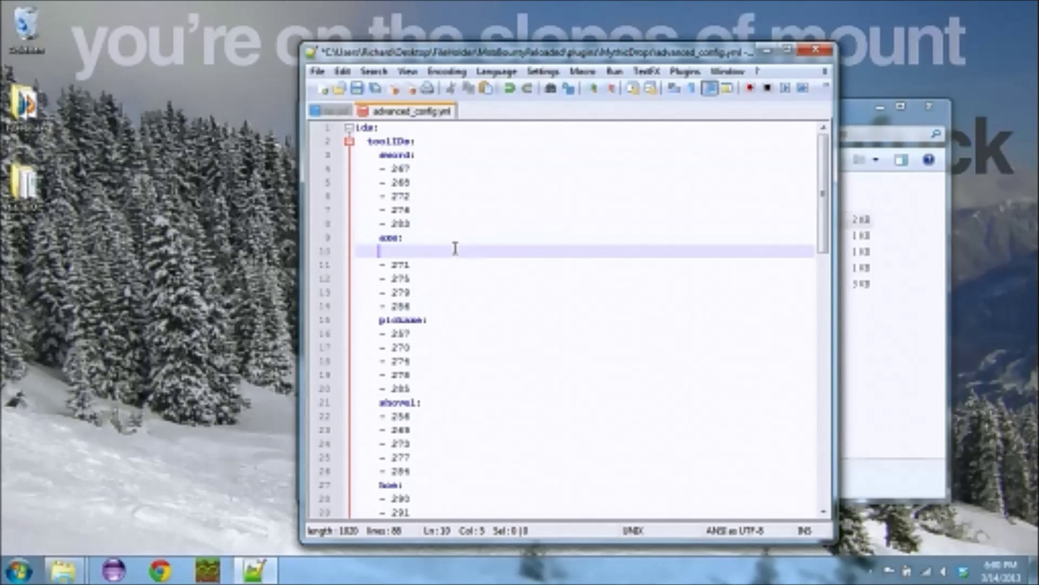
type("- 258")
Examine the helmet, chestplate, leggings and boots ID lists under armorIDs and compare them with the toolIDs lists.
scroll(444, 260, "down", 9)
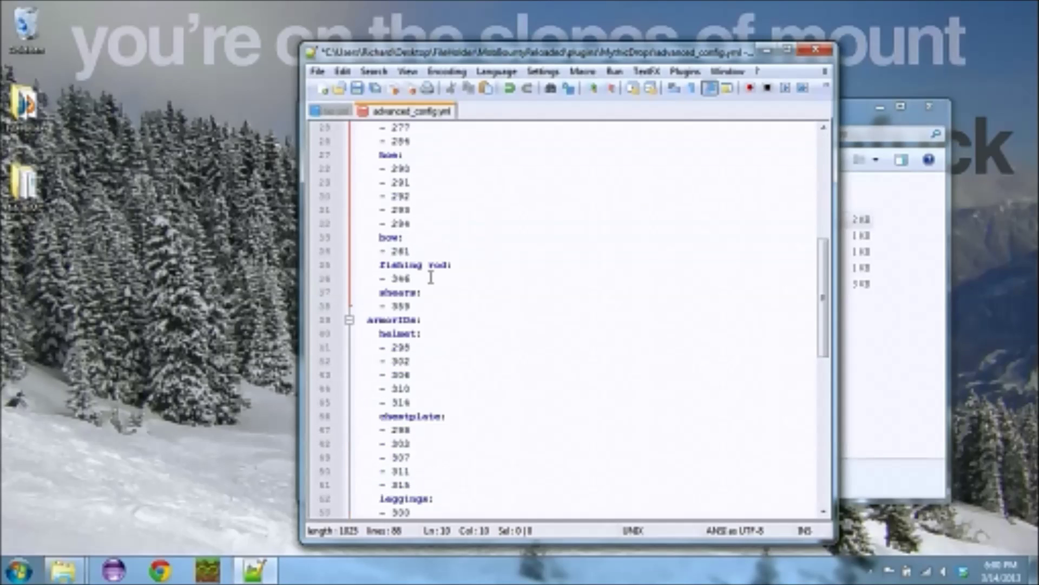
scroll(391, 293, "down", 2)
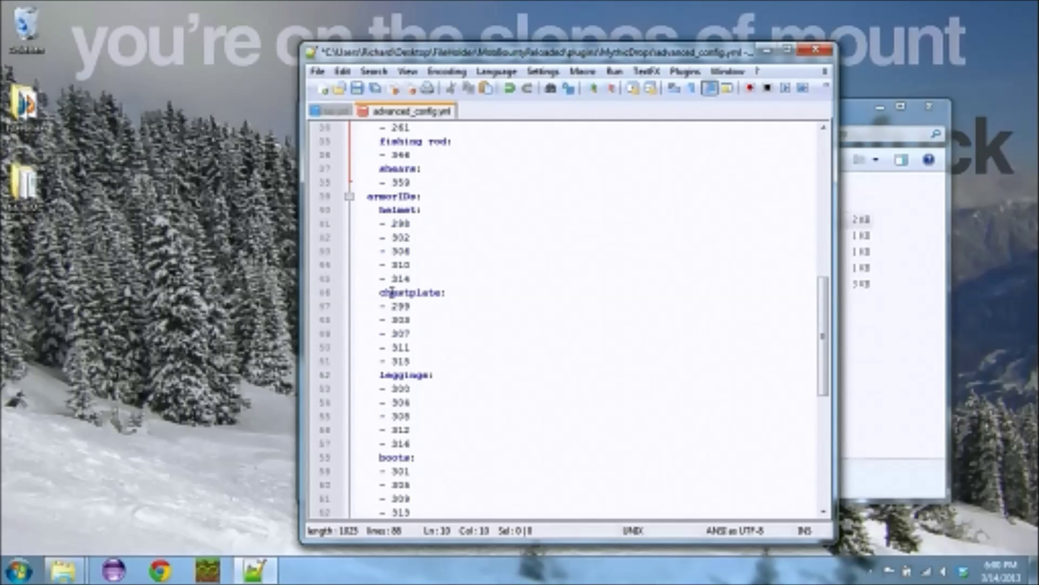
left_click(425, 277)
scroll(425, 233, "down", 5)
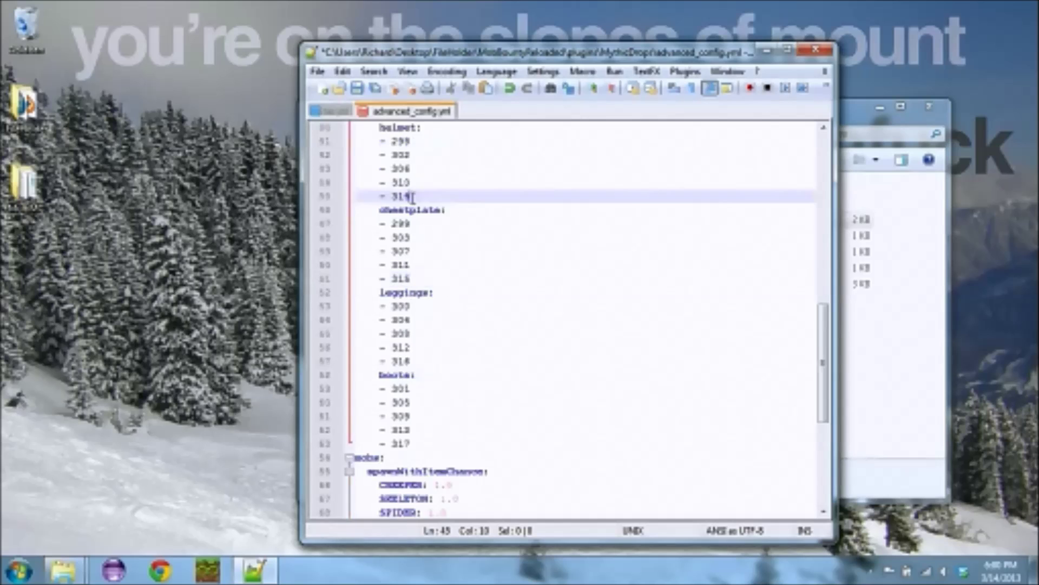
scroll(411, 250, "up", 4)
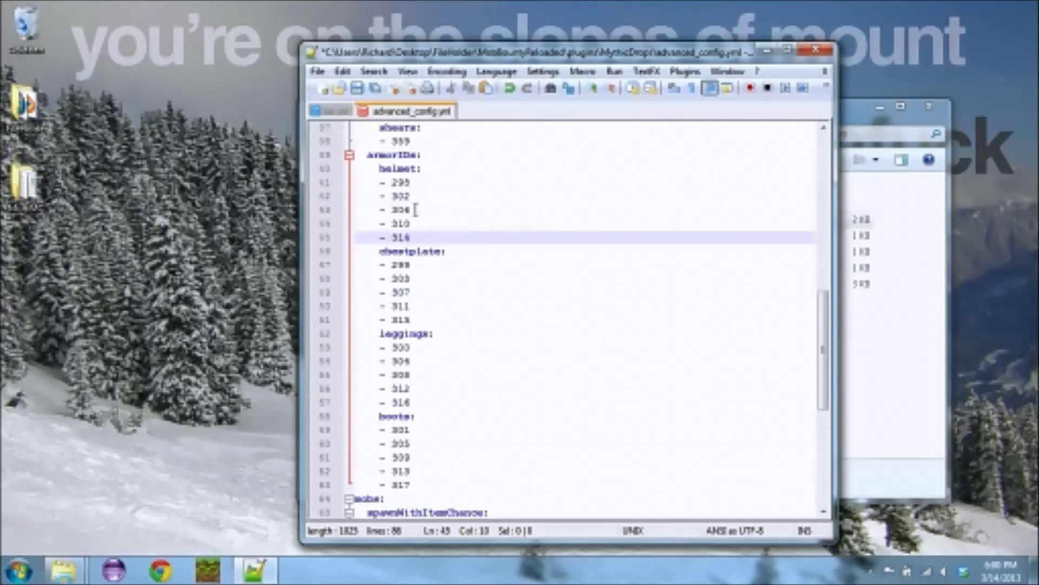
scroll(432, 266, "up", 12)
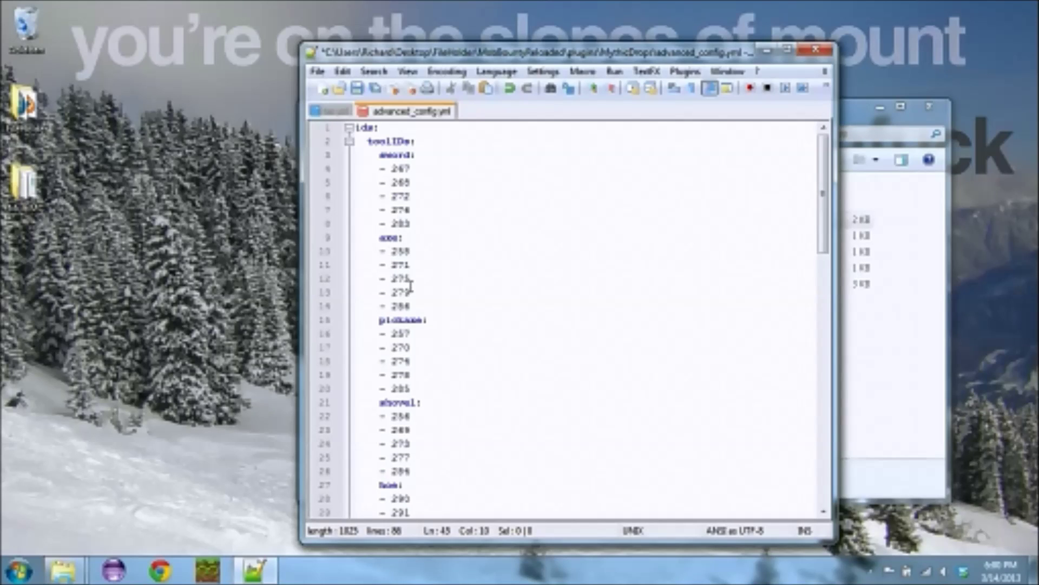
scroll(412, 351, "down", 4)
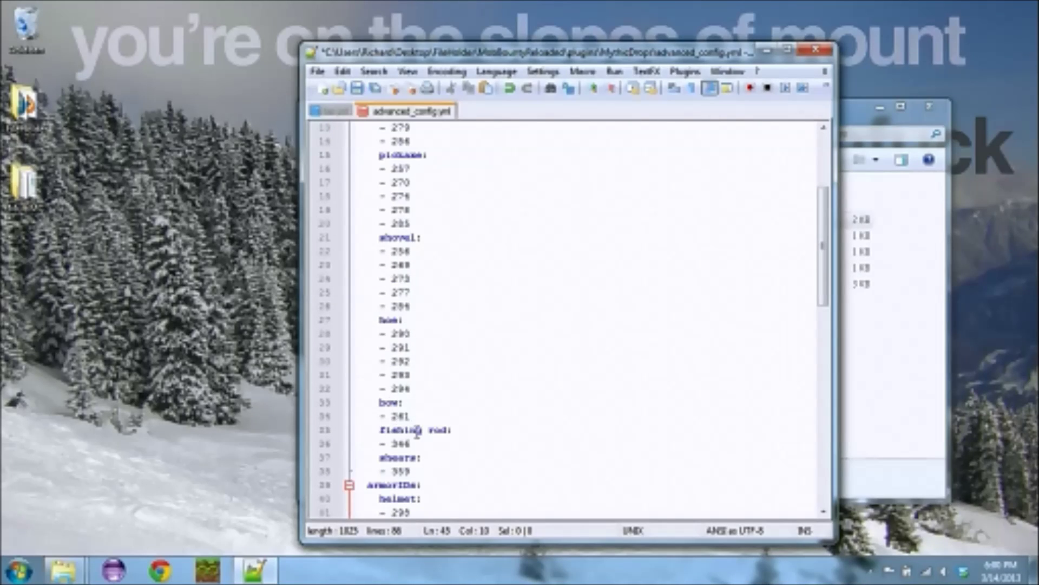
scroll(469, 412, "down", 2)
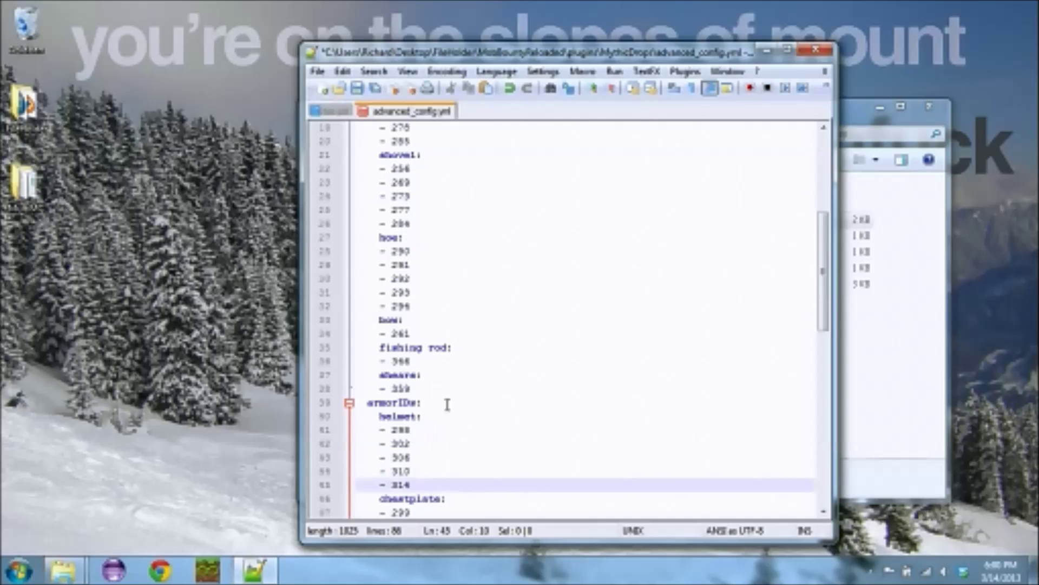
Add a paxels: category containing the item ID 999 after the shears entry under toolIDs.
left_click(441, 390)
key("Return")
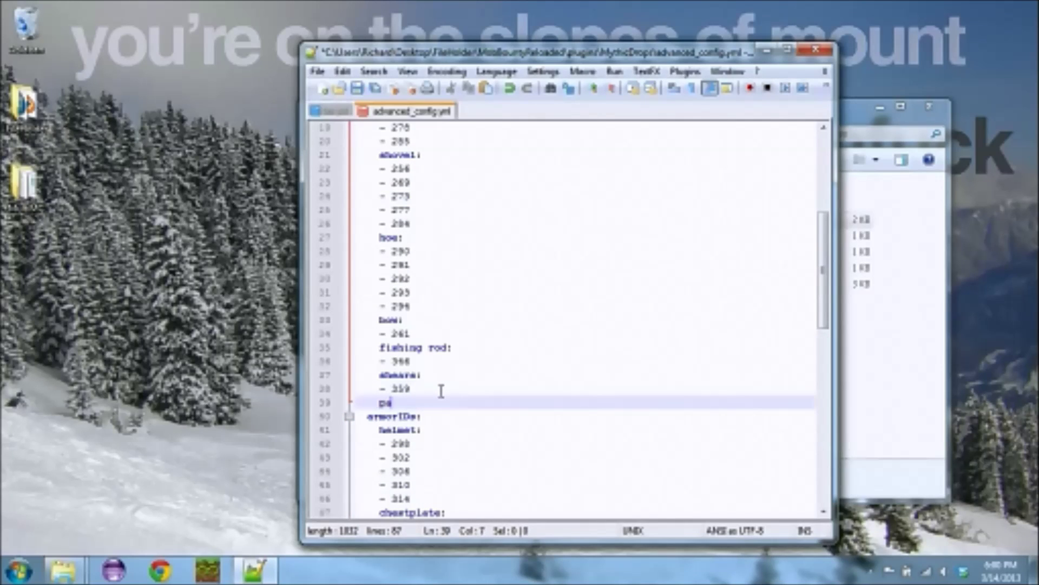
type("paxels:")
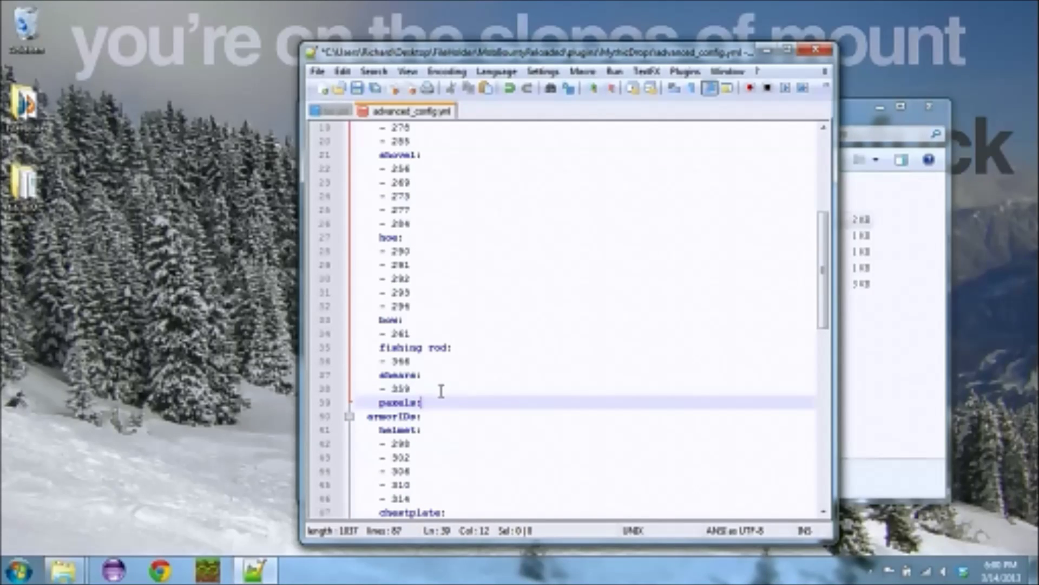
key("Return")
type("- 999")
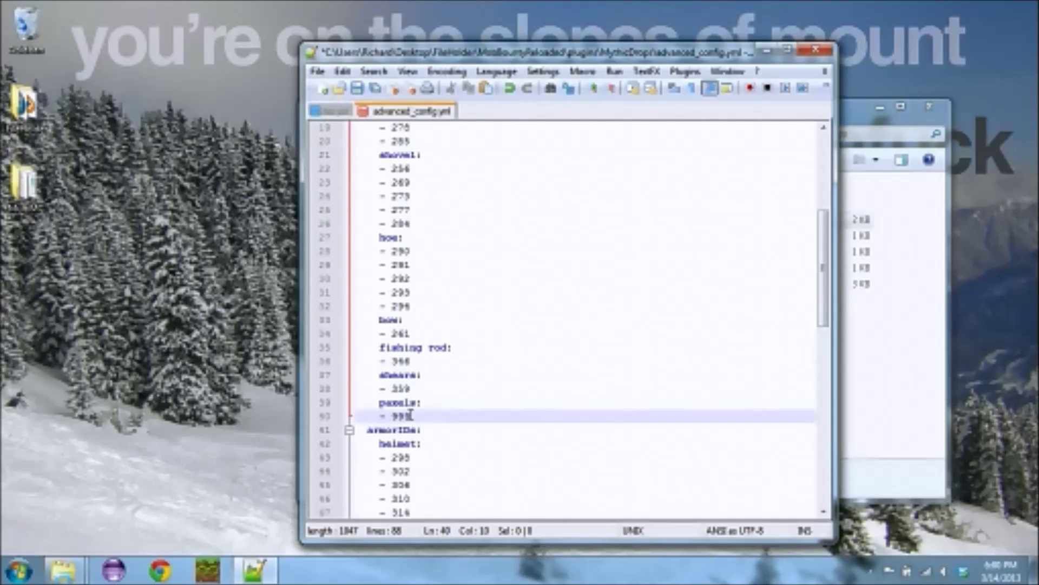
Delete the added paxels category and its ID from toolIDs.
left_click_drag(410, 415, 320, 407)
key("BackSpace")
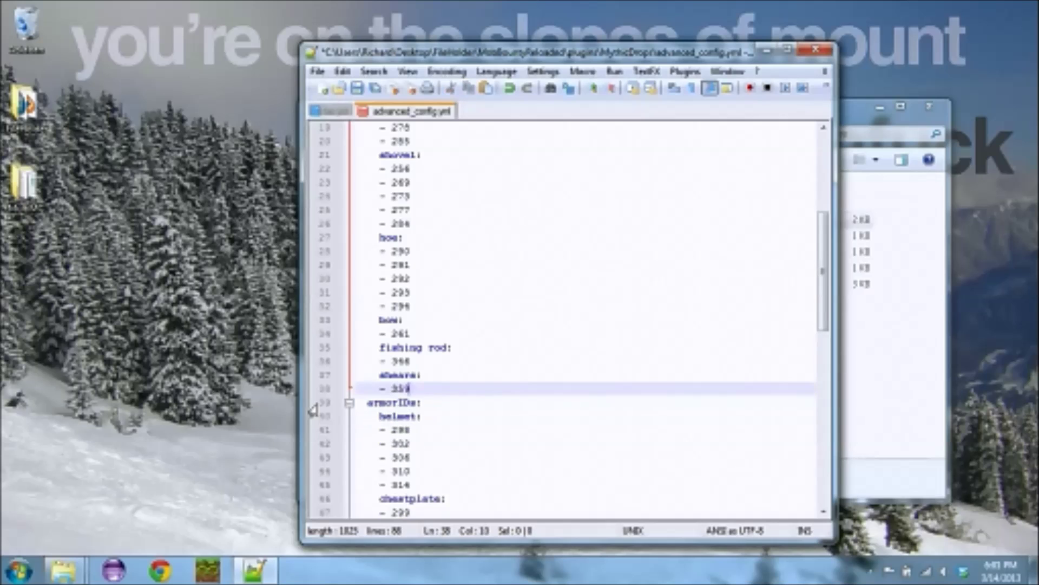
key("BackSpace")
Look over the tool and armor ID lists and highlight the whole mobs spawnWithItemChance section.
scroll(408, 347, "up", 6)
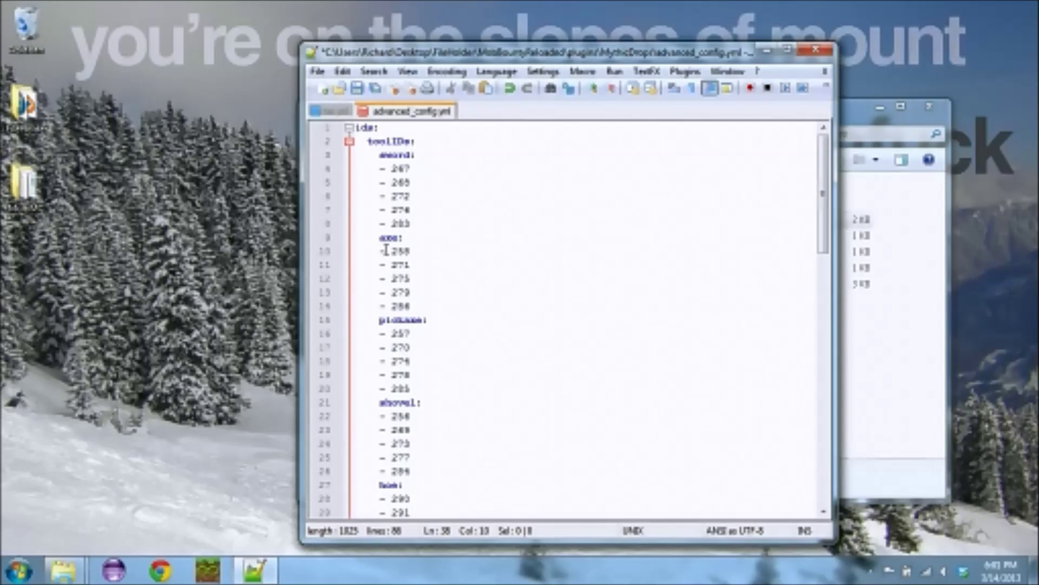
scroll(386, 249, "down", 13)
scroll(401, 218, "up", 2)
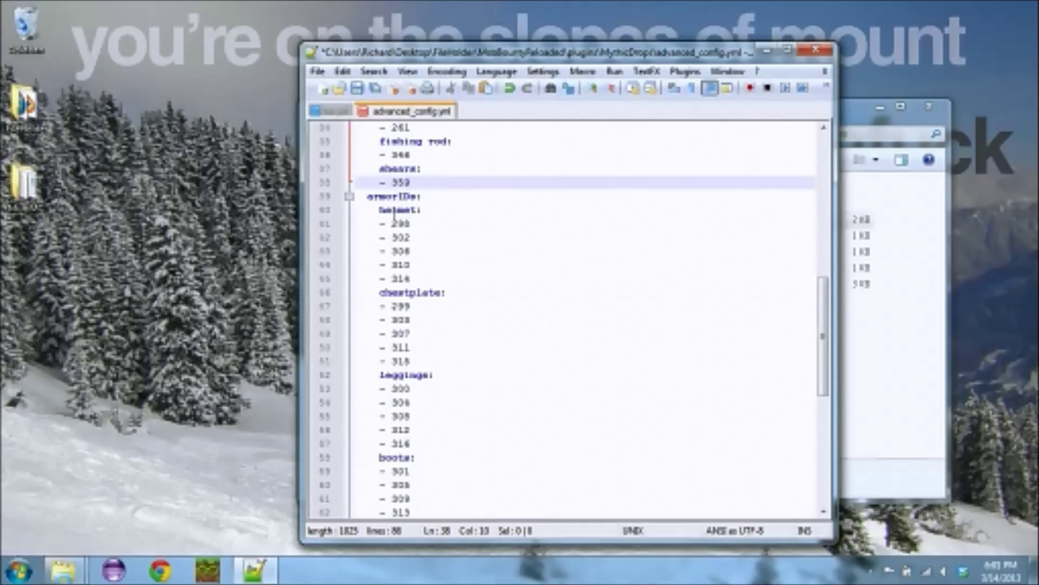
scroll(407, 230, "down", 1)
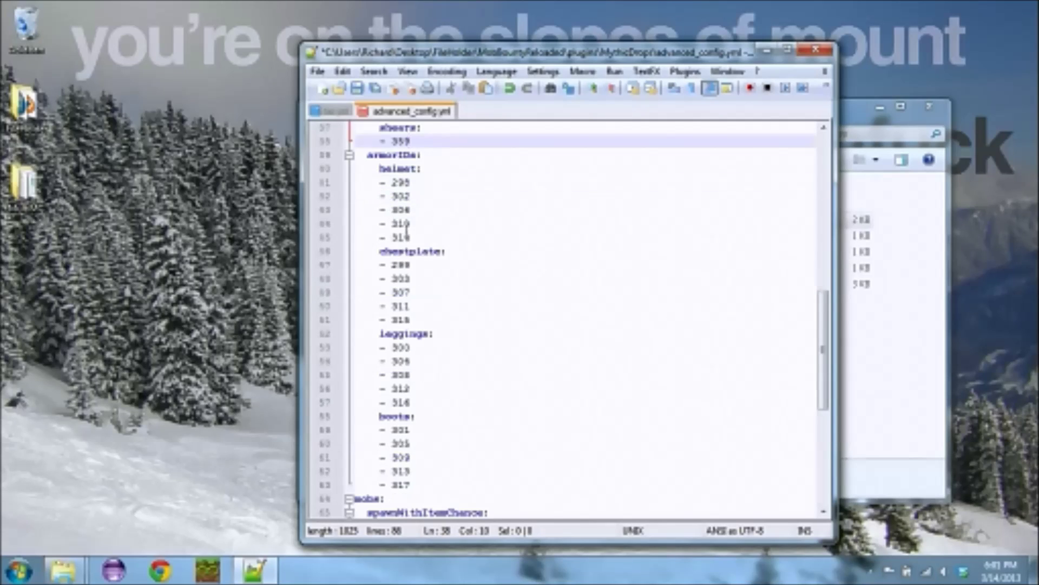
scroll(407, 230, "down", 7)
scroll(430, 411, "up", 1)
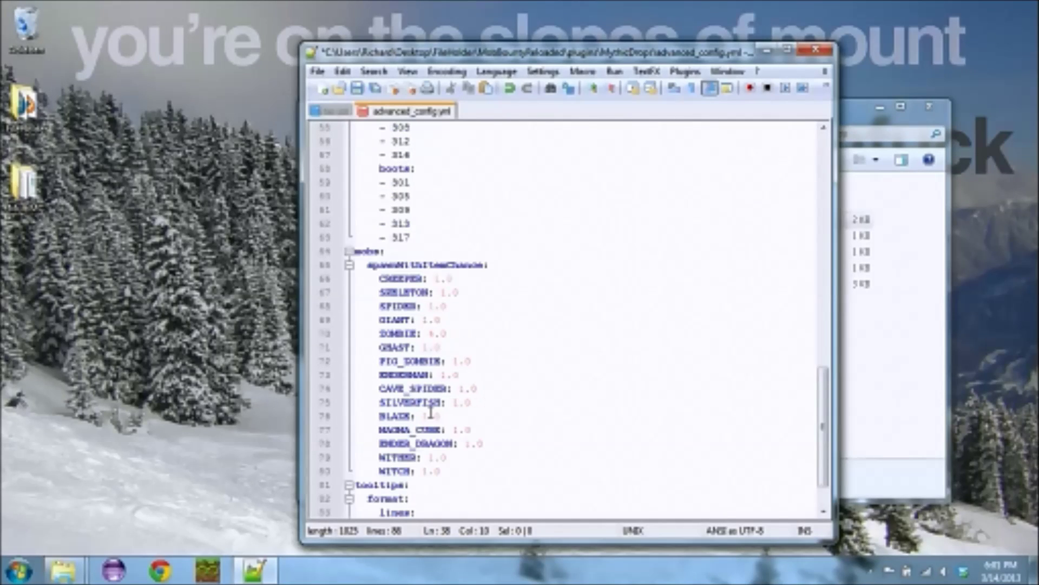
left_click_drag(463, 475, 355, 250)
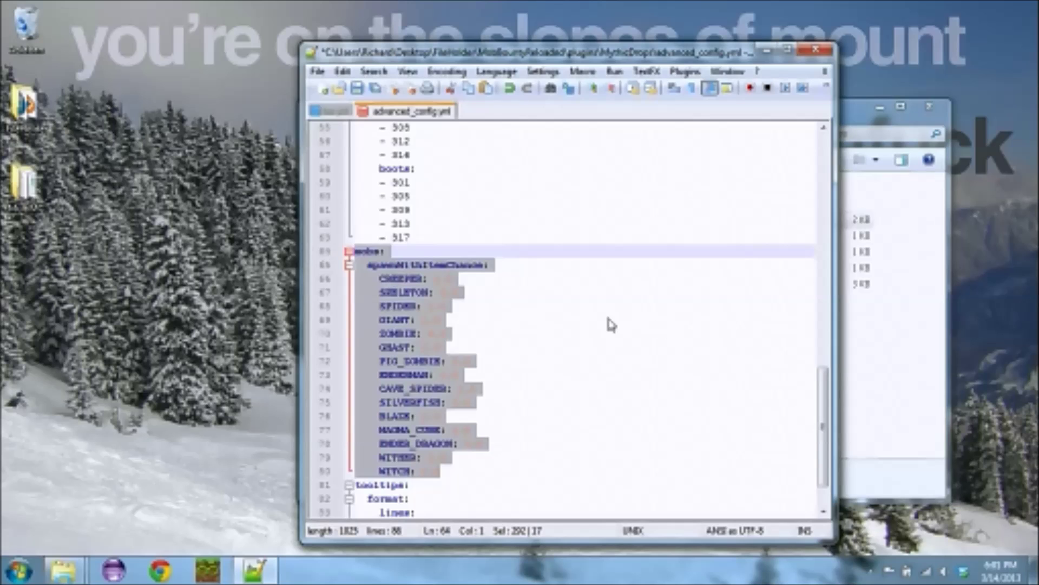
Open config.yml from the MythicDrops folder in Notepad++ and compare its mobSpawnWithItemChance with the mobs section of advanced_config.yml.
left_click(866, 336)
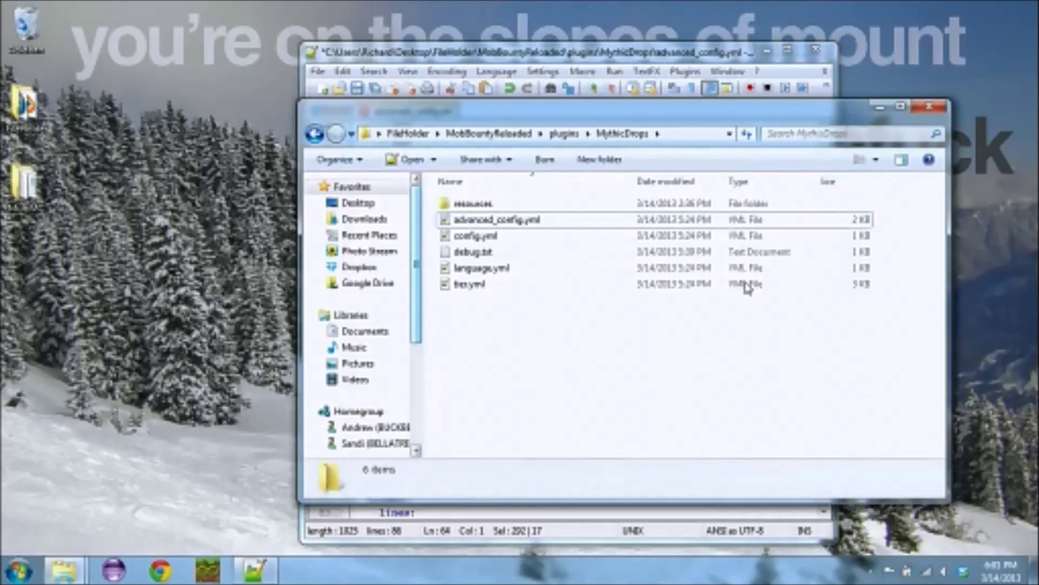
right_click(471, 236)
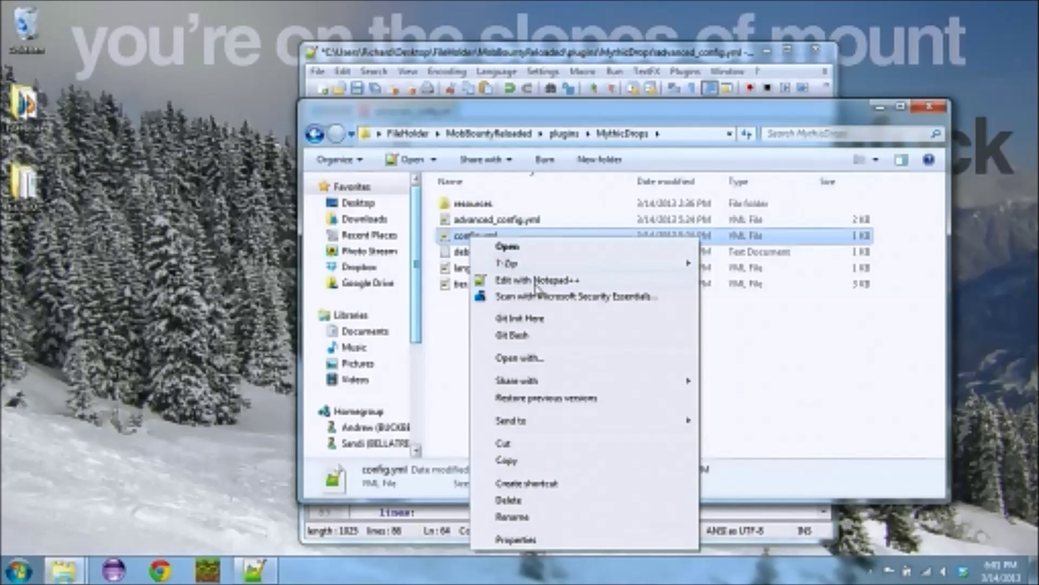
left_click(536, 280)
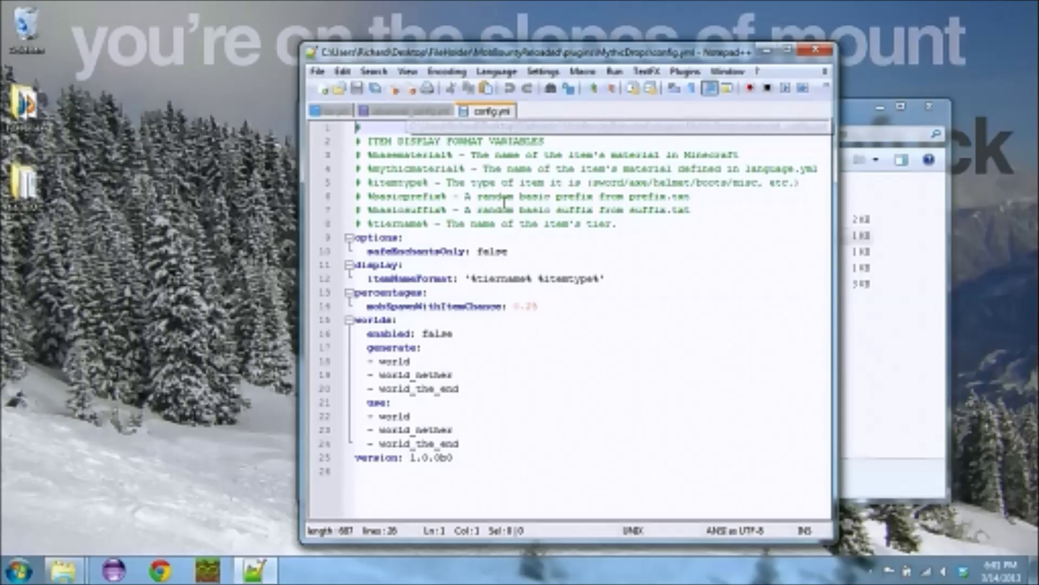
left_click(410, 111)
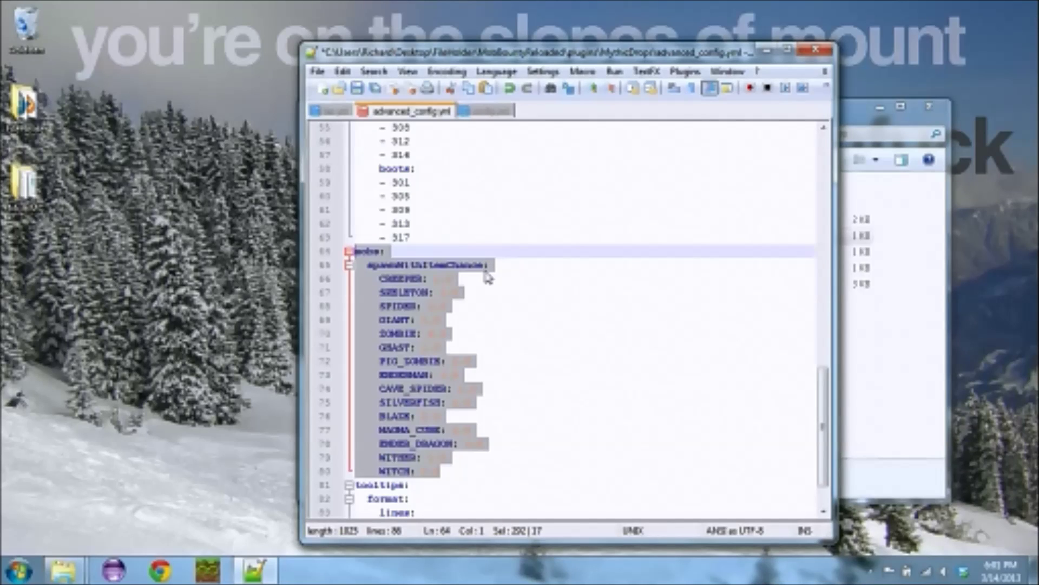
left_click(486, 113)
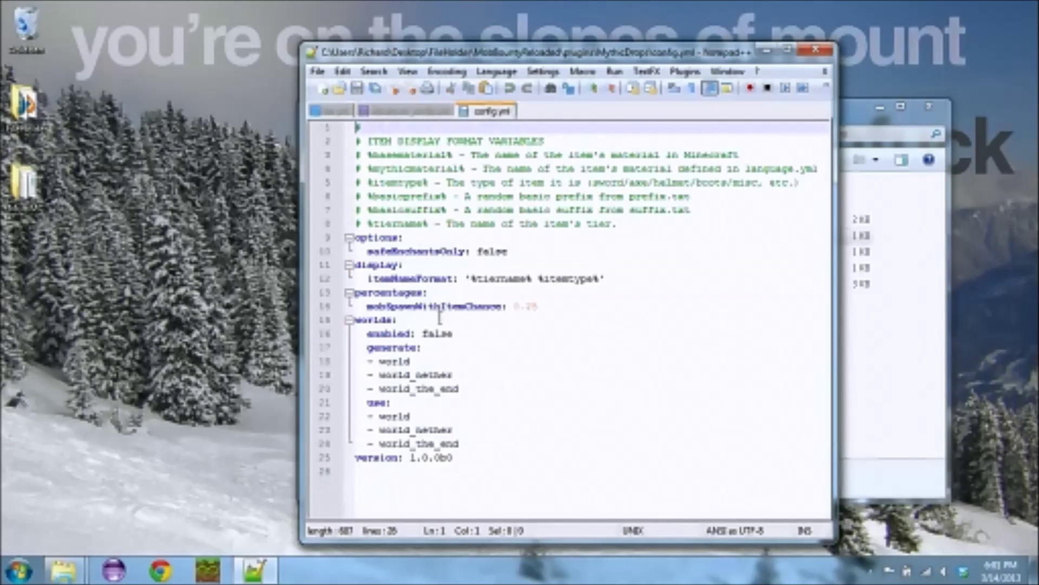
left_click(372, 112)
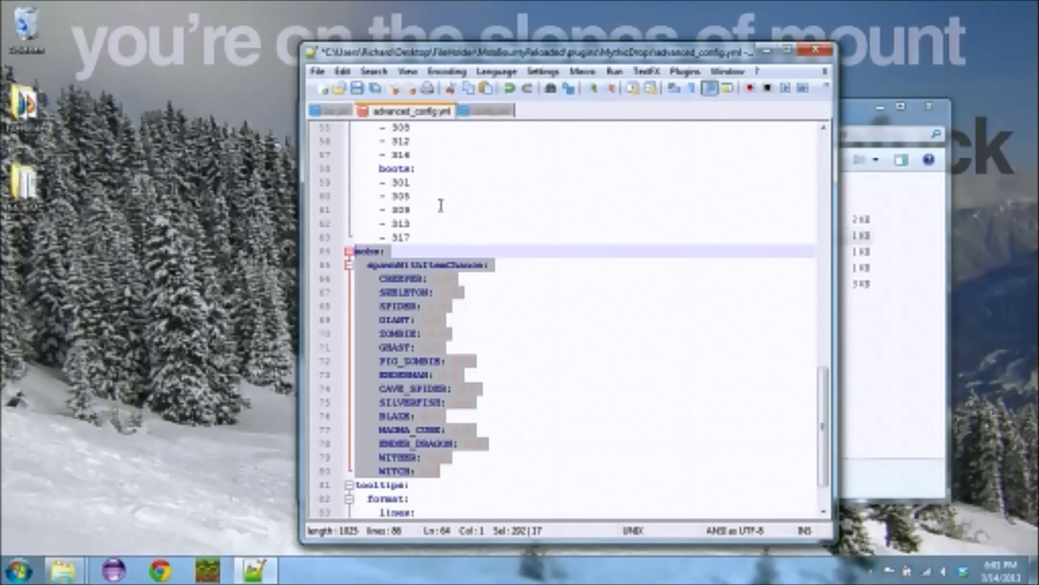
Examine how the ZOMBIE multiplier in advanced_config.yml relates to the general mobSpawnWithItemChance value in config.yml.
left_click(506, 347)
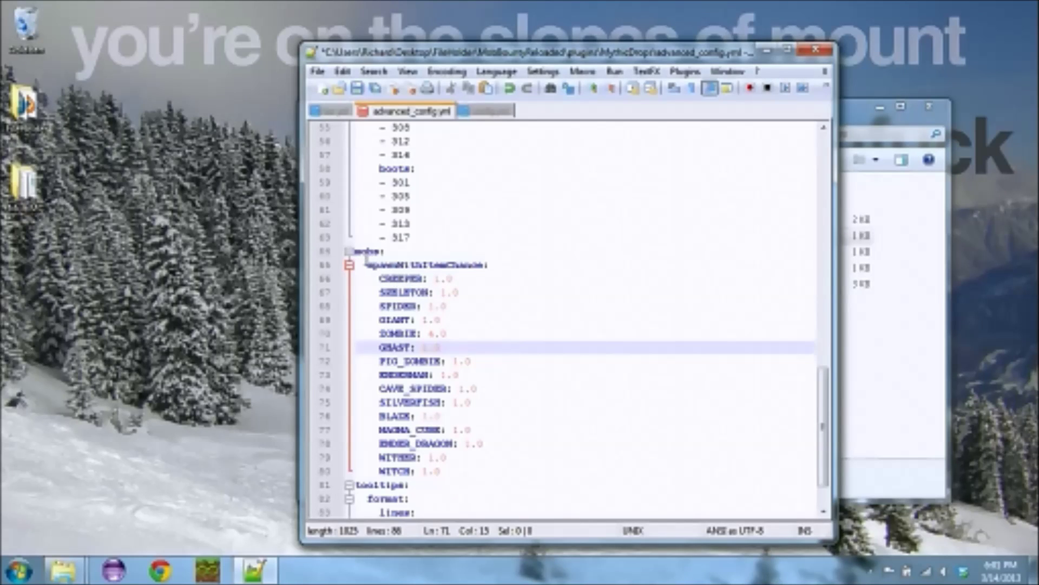
left_click(492, 115)
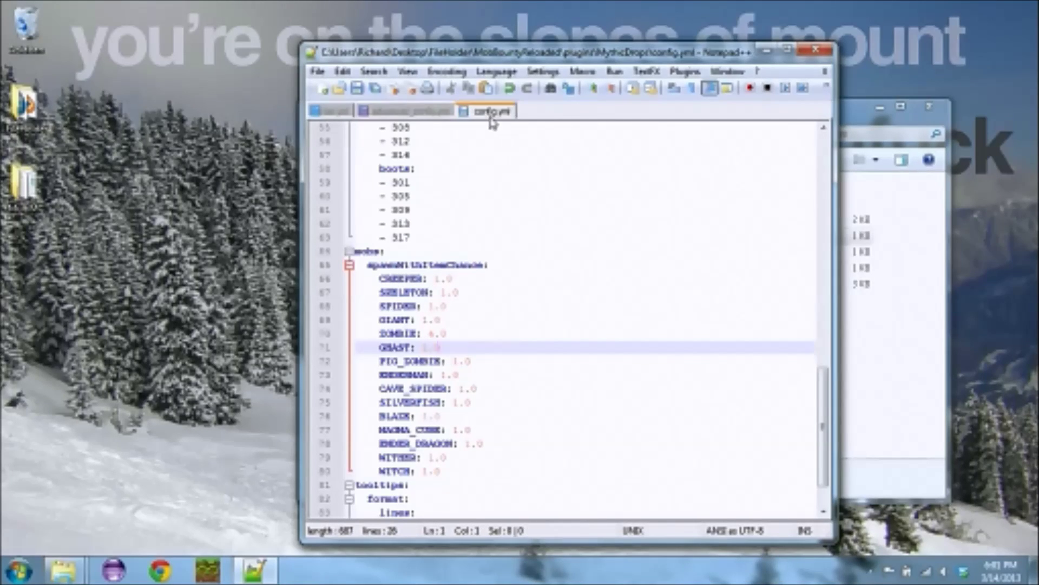
left_click(541, 313)
left_click(421, 112)
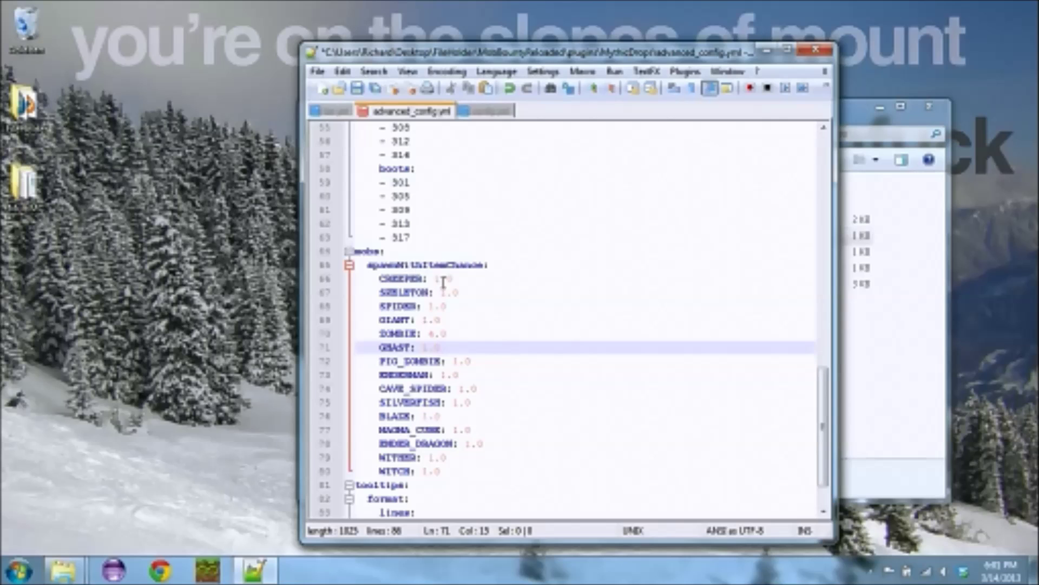
left_click(405, 333)
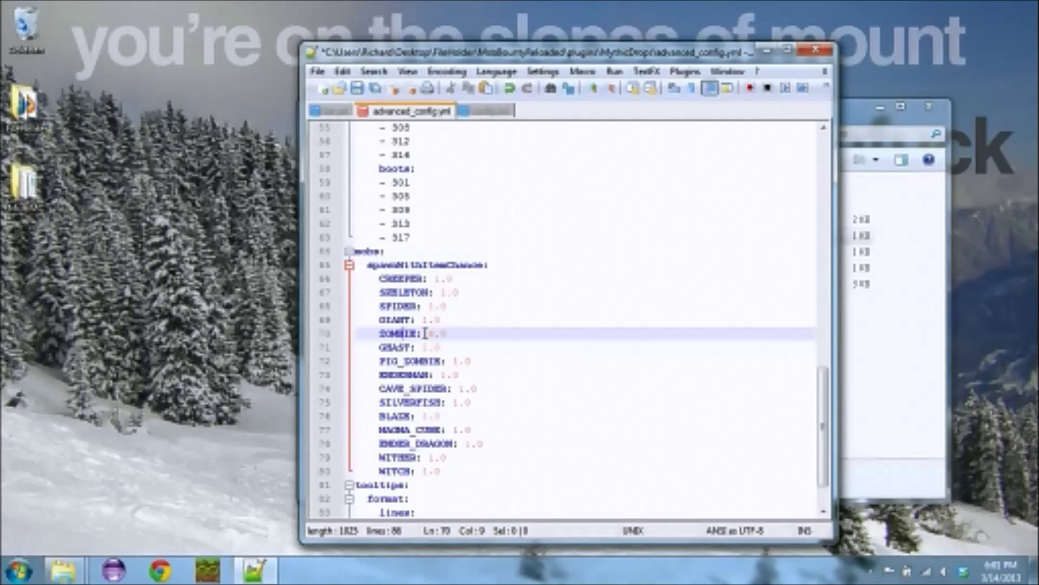
left_click(490, 111)
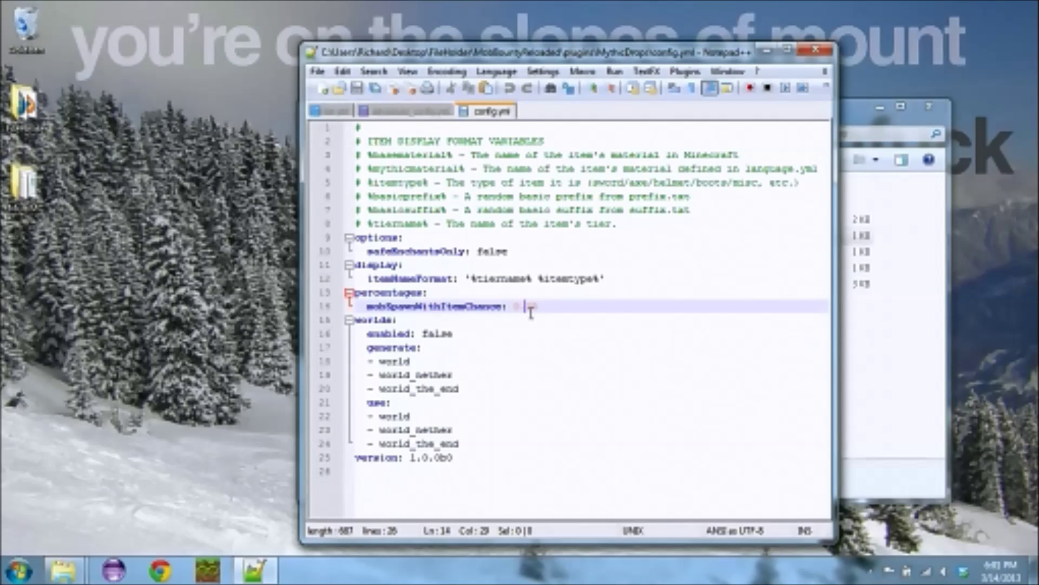
left_click(423, 111)
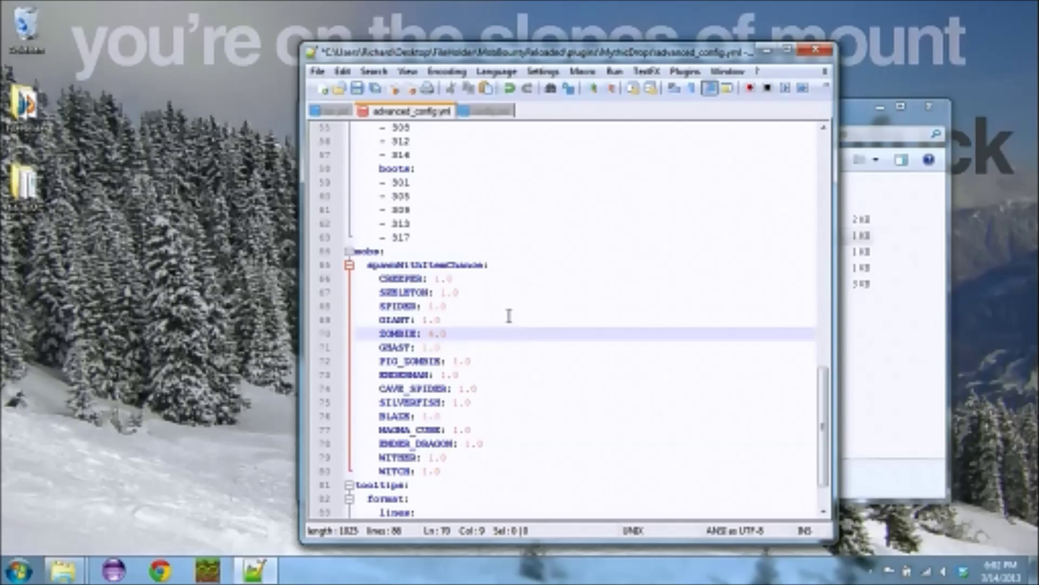
scroll(509, 316, "down", 1)
left_click(538, 304)
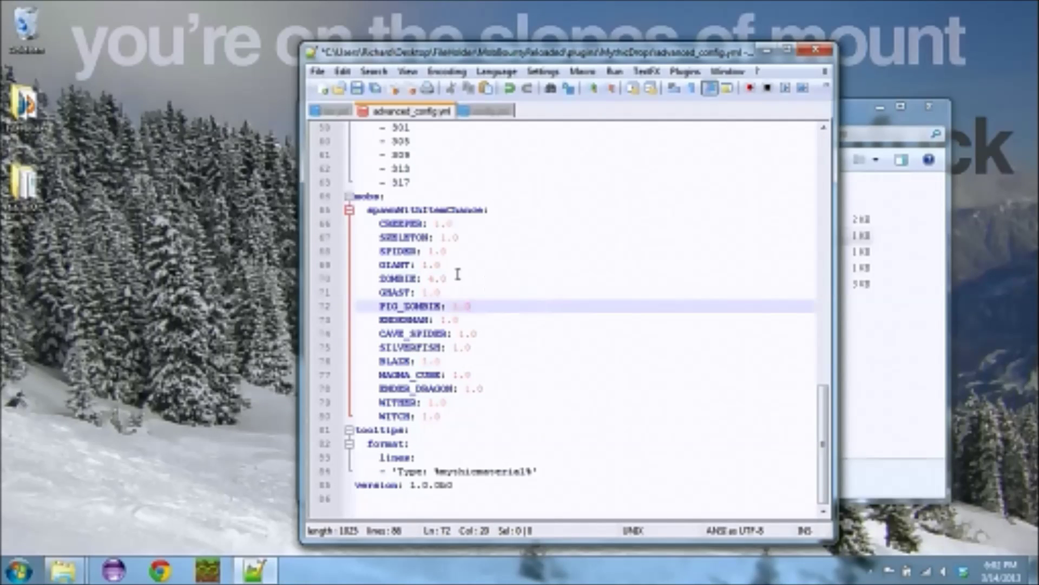
left_click(439, 279)
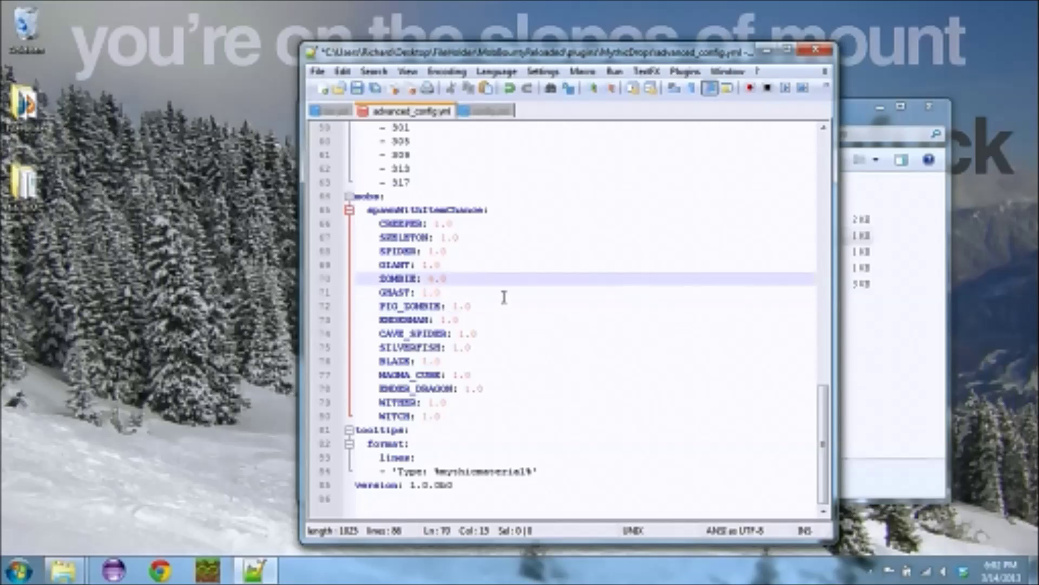
Try a different GHAST chance under spawnWithItemChance and set it back to 1.0.
left_click(427, 293)
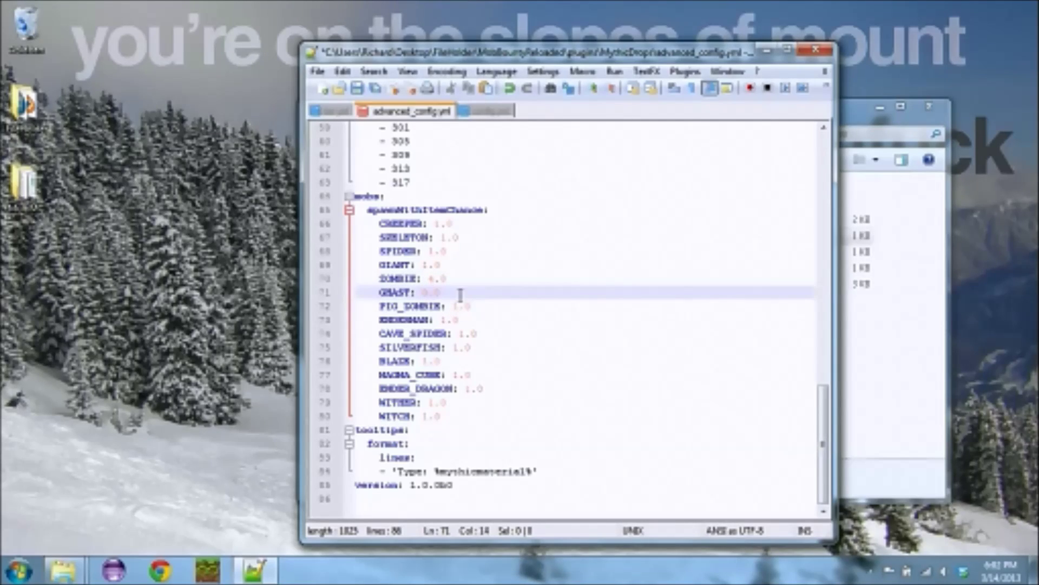
type("5")
key("BackSpace")
key("BackSpace")
key("BackSpace")
key("BackSpace")
key("BackSpace")
type("1.0")
Check the percentages section of config.yml again and highlight the tooltips section of advanced_config.yml.
left_click(494, 111)
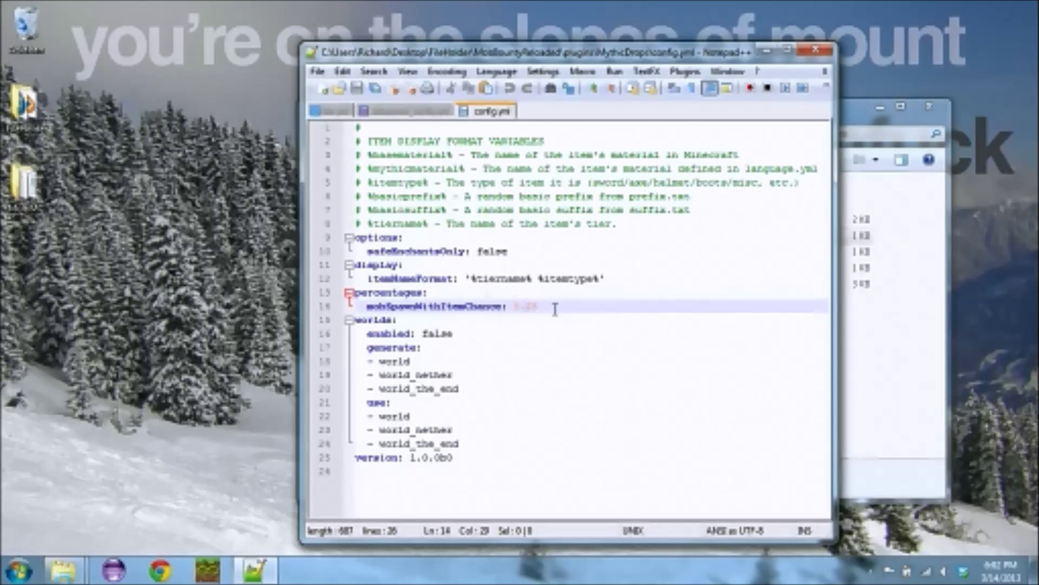
left_click(413, 111)
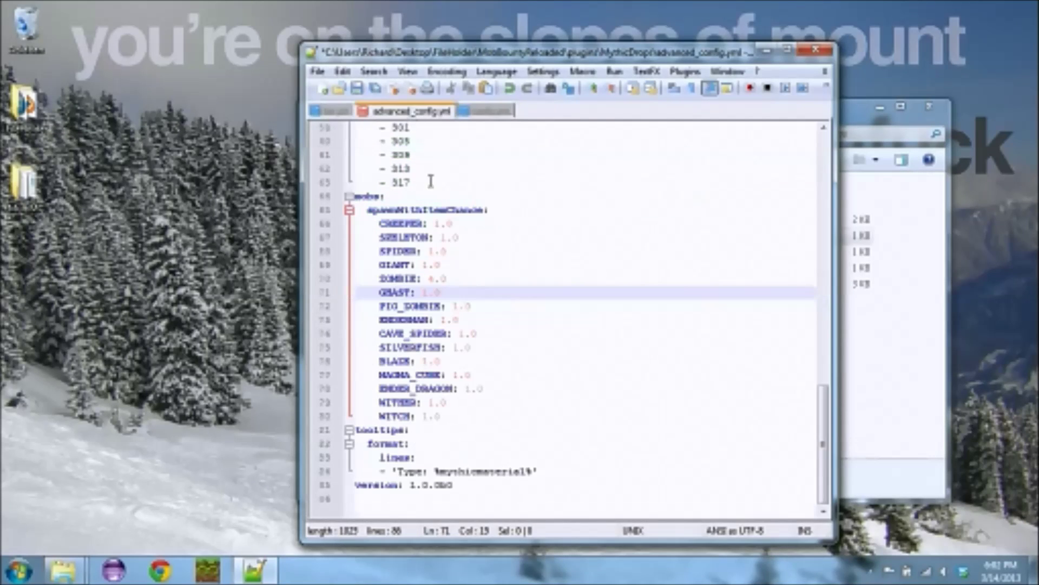
left_click_drag(556, 472, 333, 433)
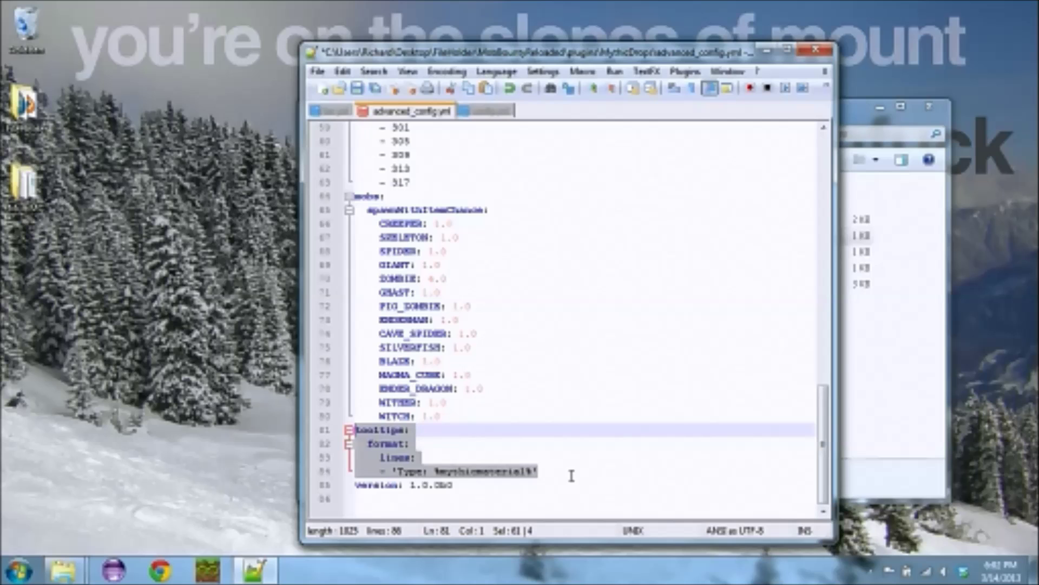
Add the tooltip line - 'Tier: %tiername%' below the Type line, checking the variable name in config.yml.
left_click(571, 476)
key("Return")
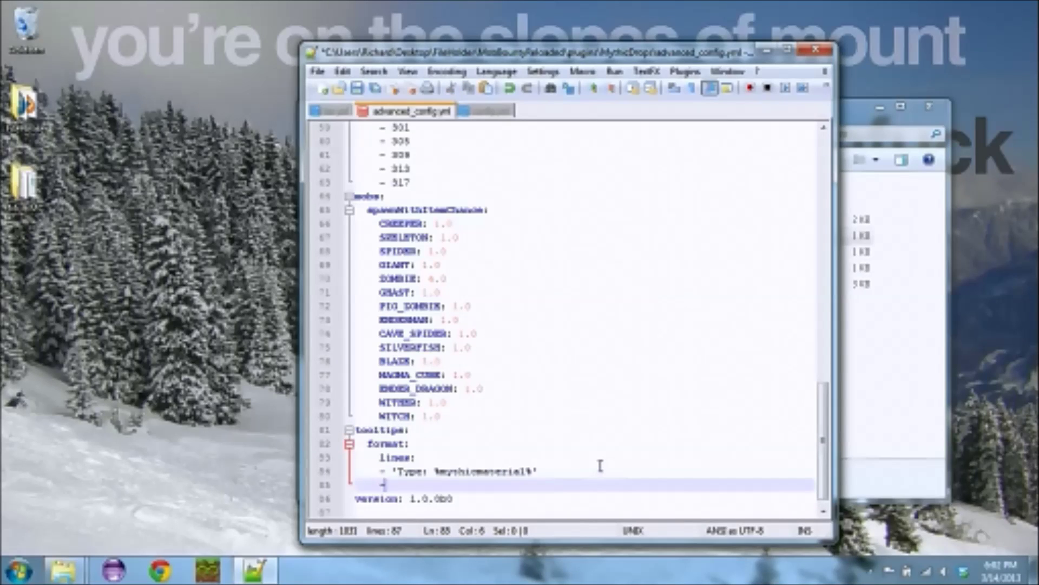
type("- 'T")
key("BackSpace")
type("Tier: ")
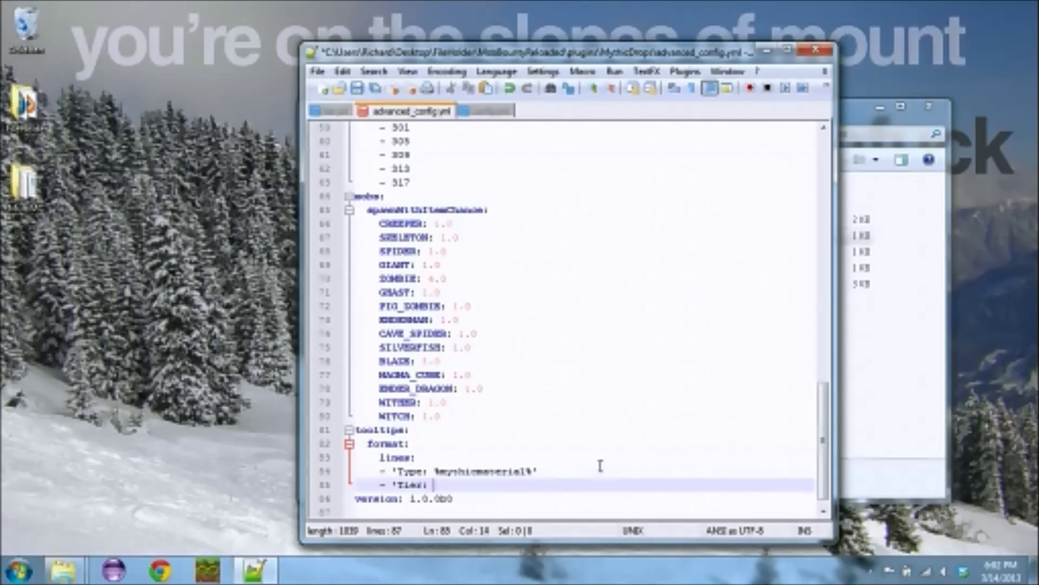
type("%")
left_click(482, 113)
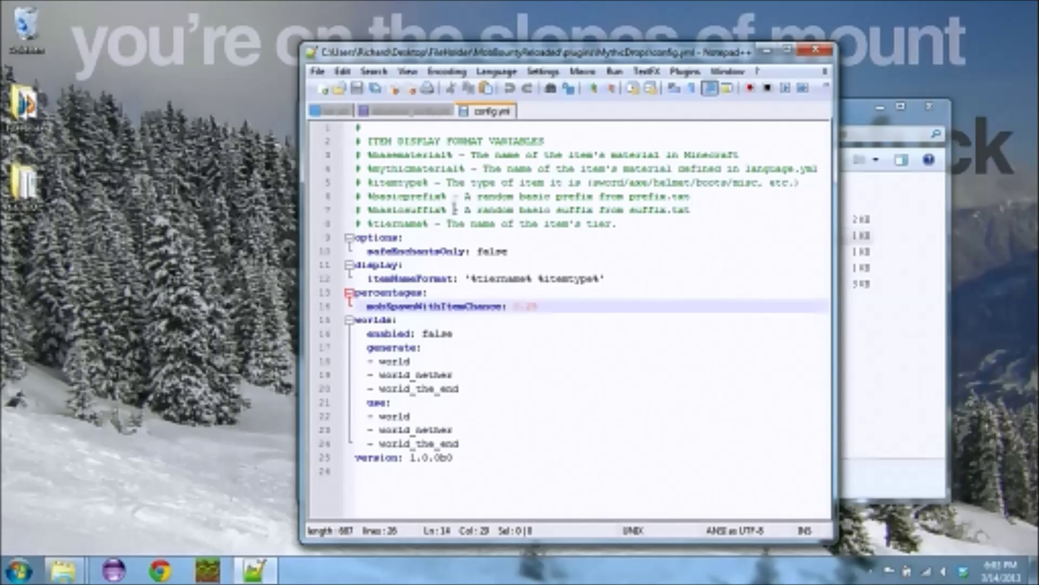
left_click(398, 112)
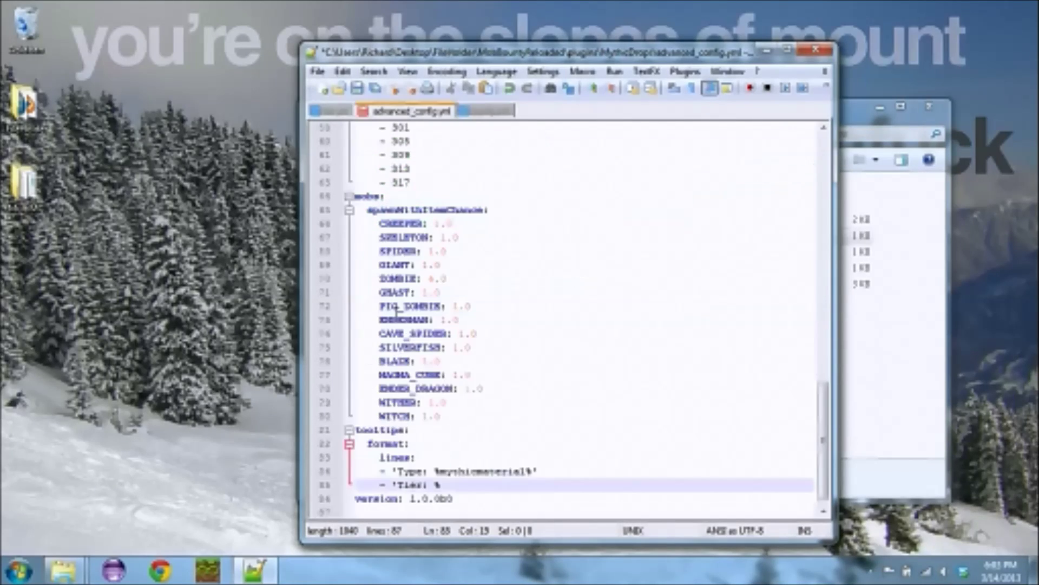
type("ername%")
Close Notepad++ without saving the changes to advanced_config.yml and clear the file selection in the MythicDrops folder.
left_click(814, 54)
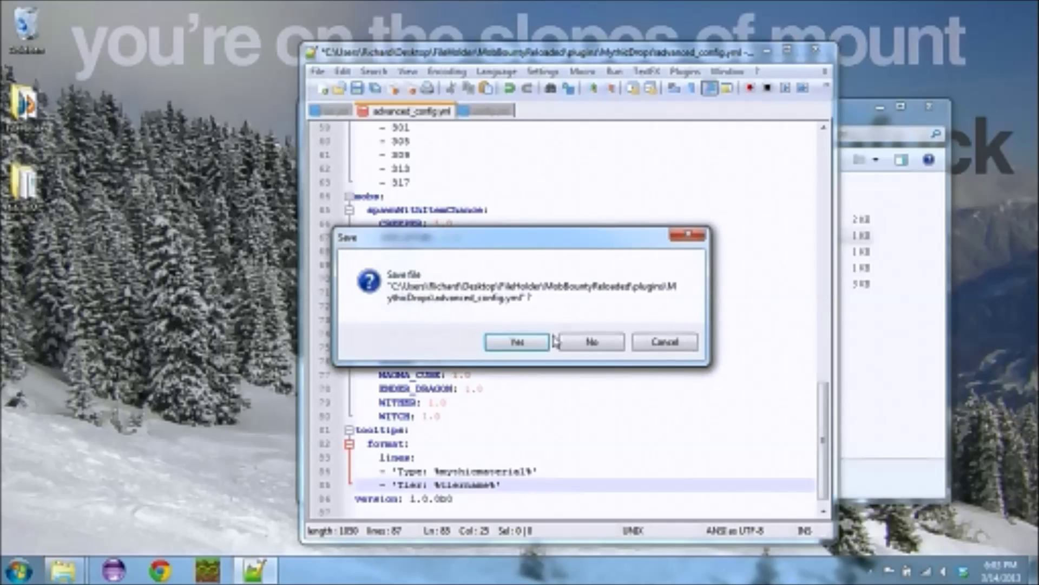
left_click(587, 341)
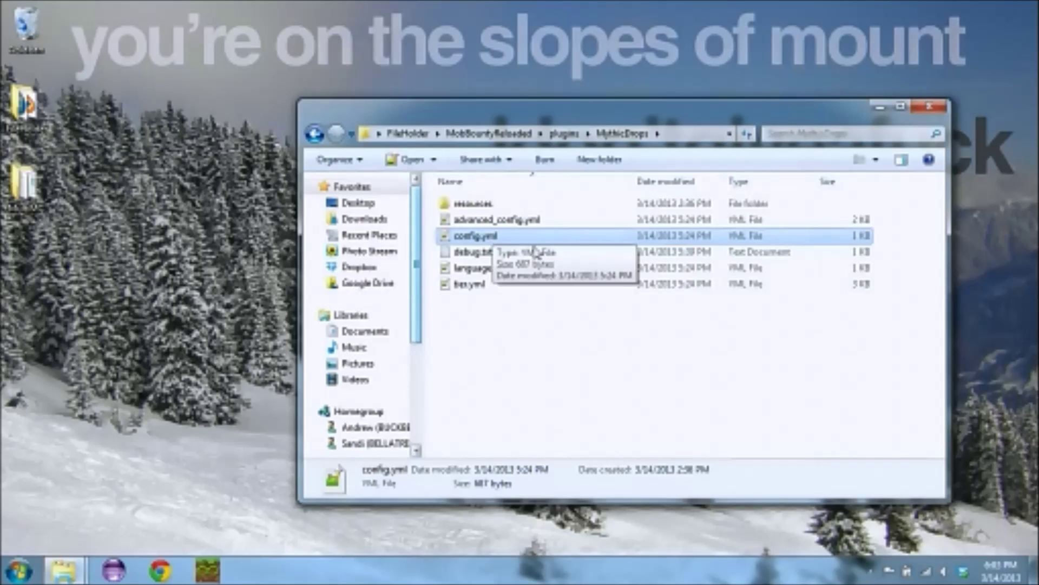
left_click(702, 327)
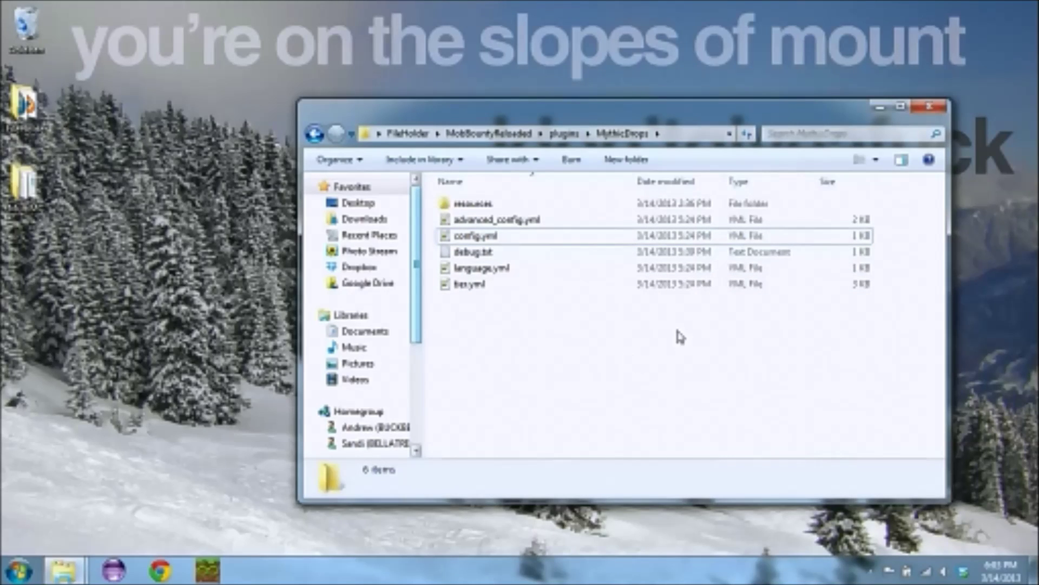